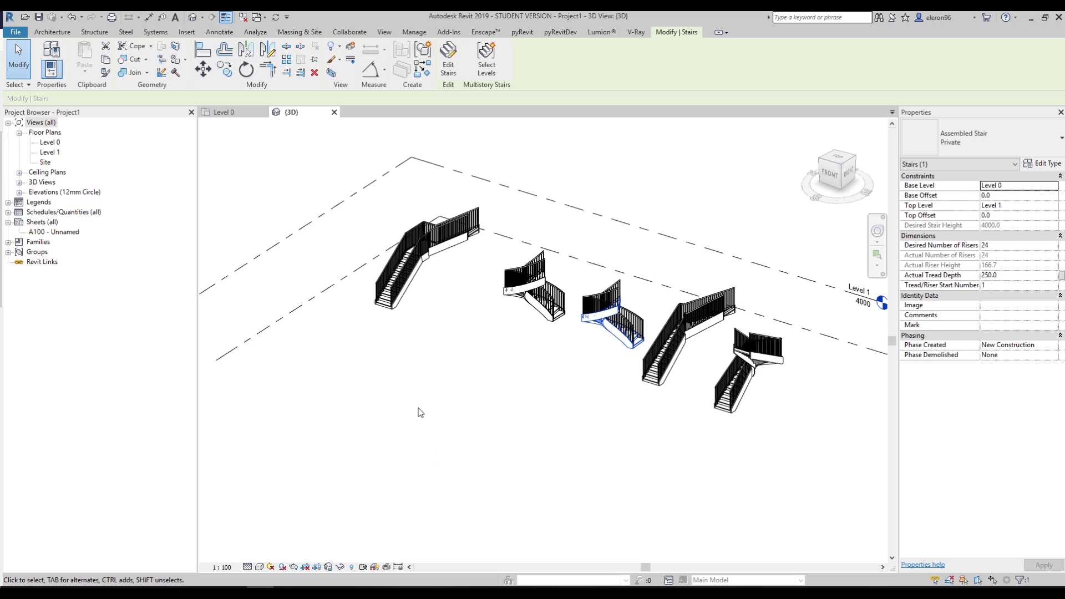
Start a new stair in the Level 0 floor plan, using the empty area above the existing stairs
mouse_move(397, 425)
shift+middle_down()
mouse_move(323, 433)
mouse_move(406, 435)
mouse_move(470, 356)
mouse_move(442, 385)
mouse_move(444, 430)
mouse_move(418, 424)
shift+middle_up()
click(413, 419)
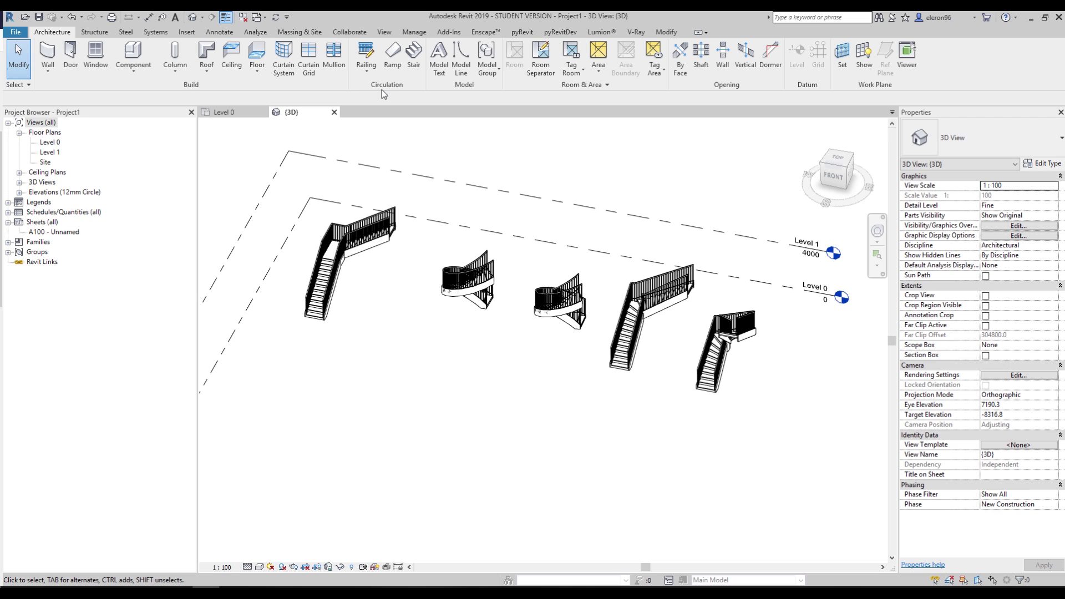
click(420, 57)
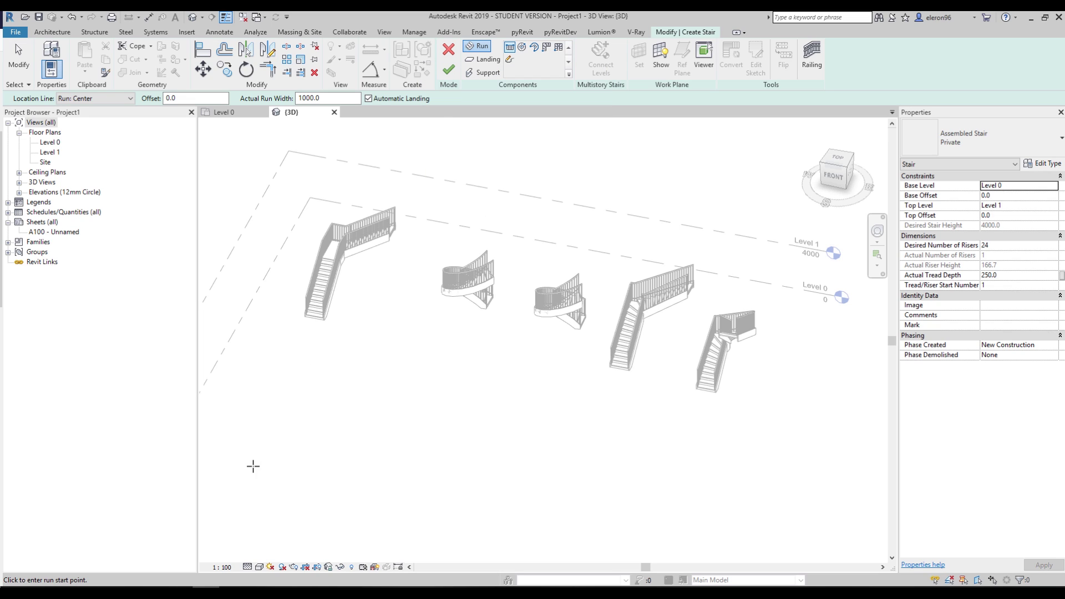
middle_drag(251, 423, 383, 411)
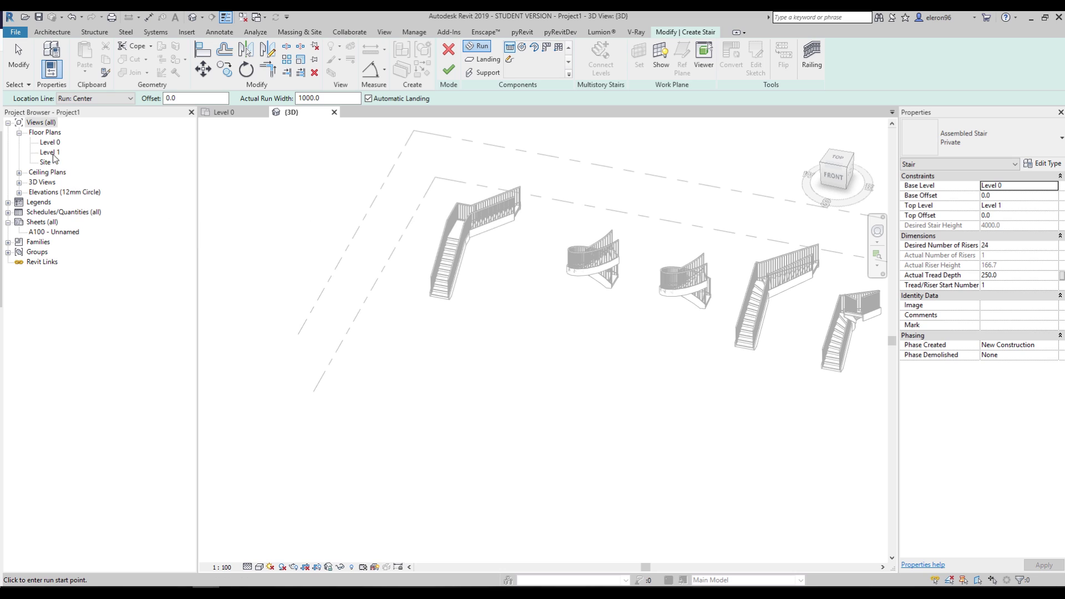
click(222, 112)
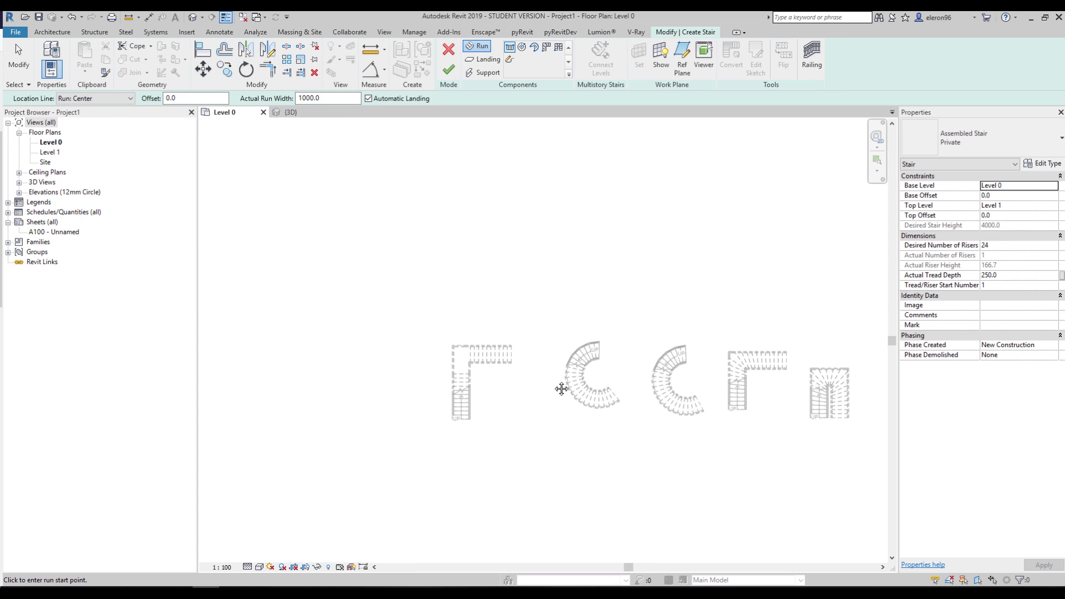
middle_drag(413, 233, 476, 546)
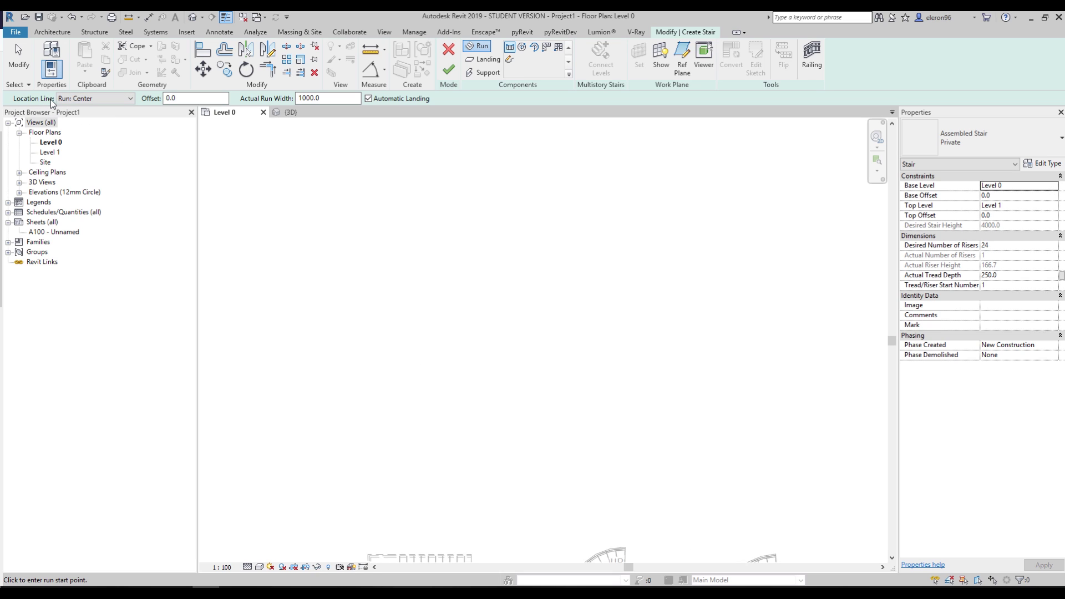
Preview a stair run with the location line set to Run: Center, Run: Left and Run: Right
click(381, 394)
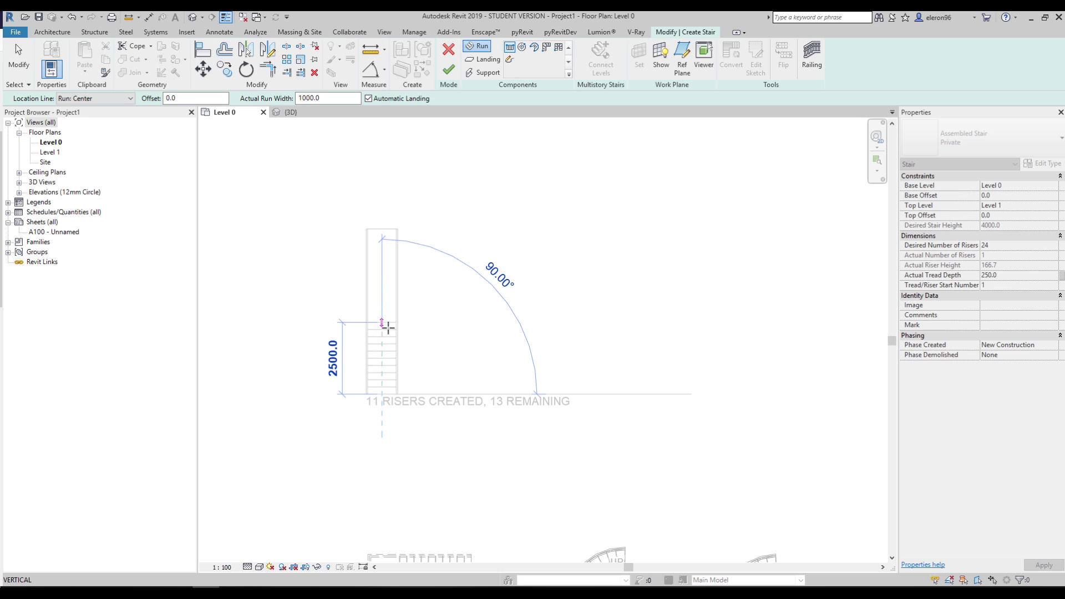
key(Escape)
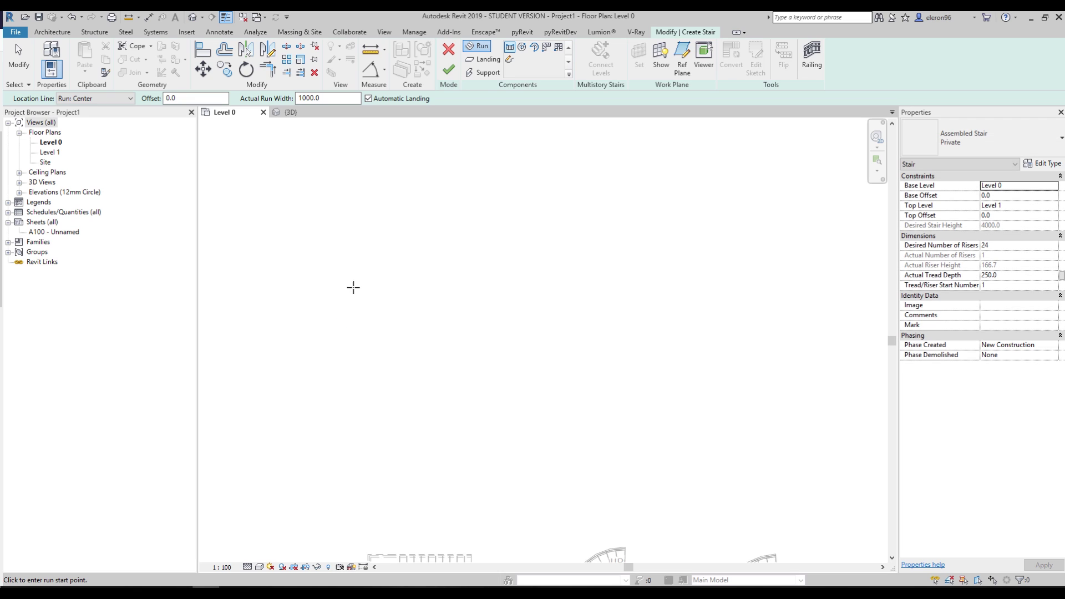
click(103, 98)
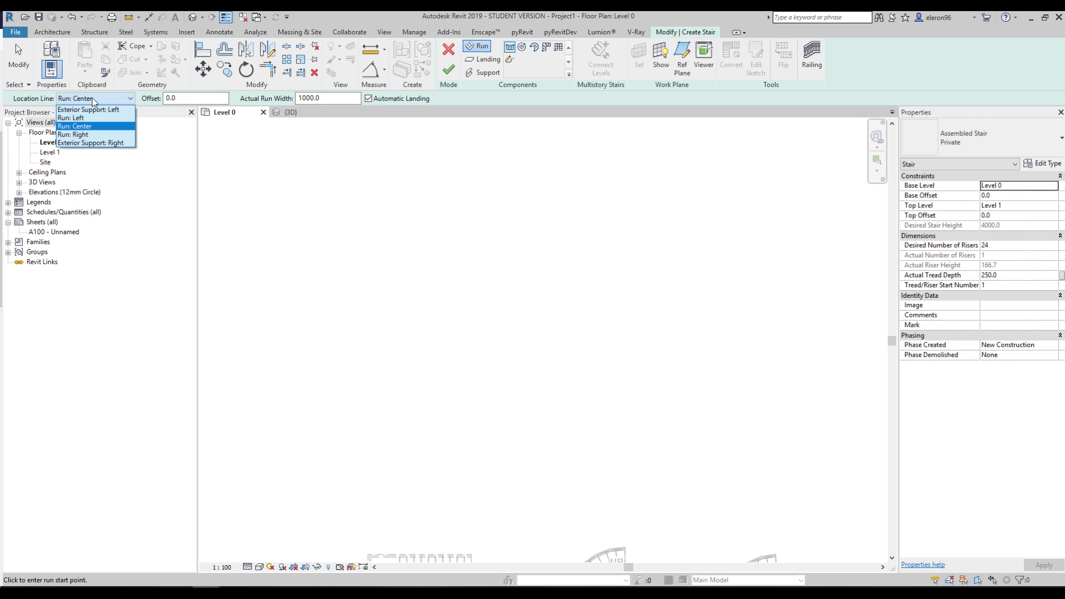
click(83, 118)
click(375, 381)
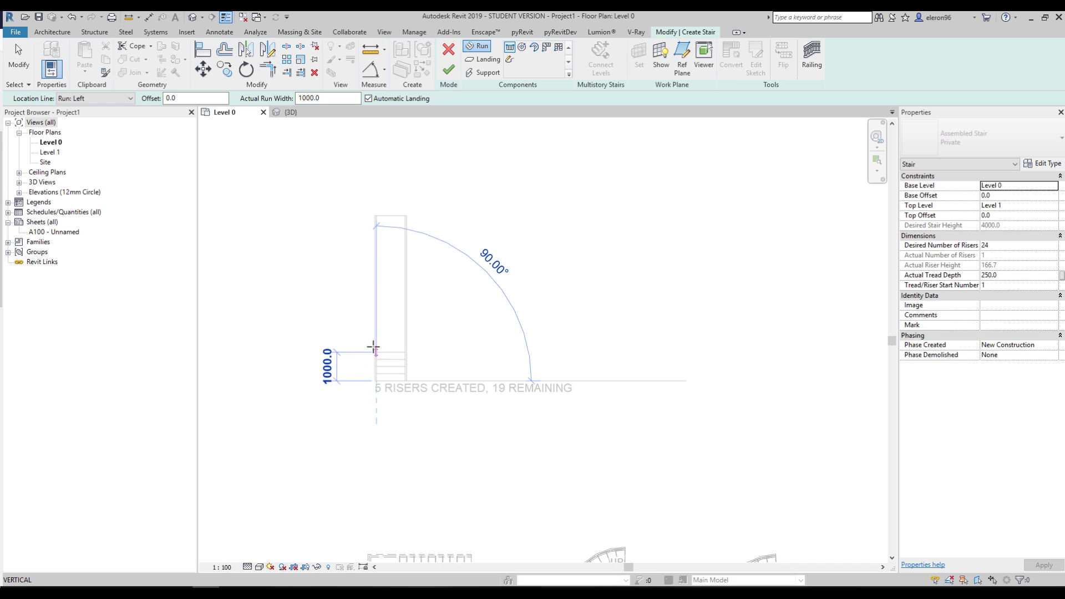
key(Escape)
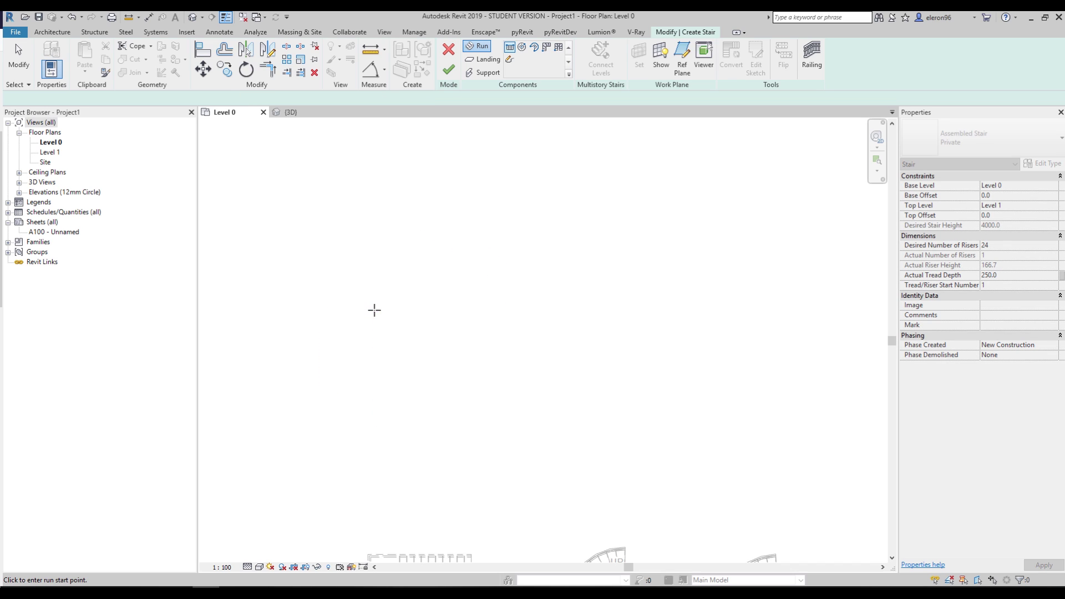
click(88, 98)
click(99, 132)
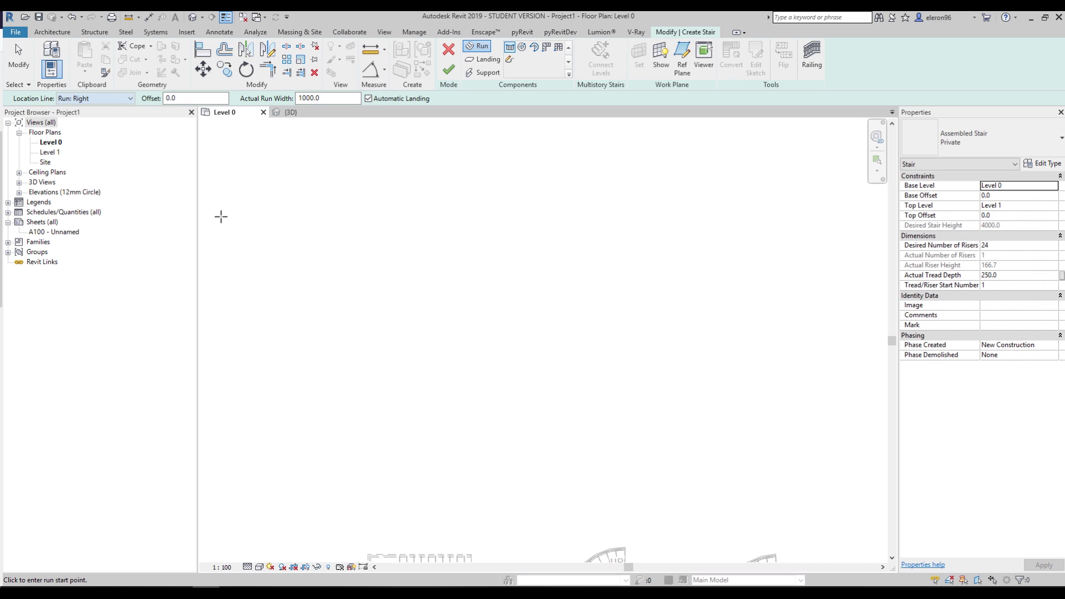
click(363, 405)
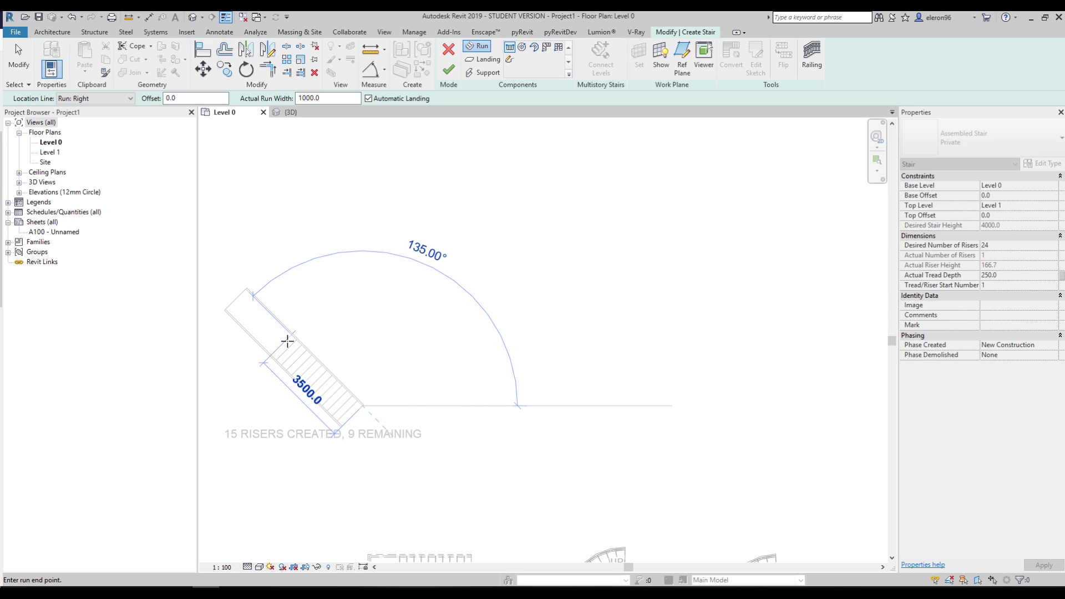
Set the stair run's location line to Run: Left
click(103, 100)
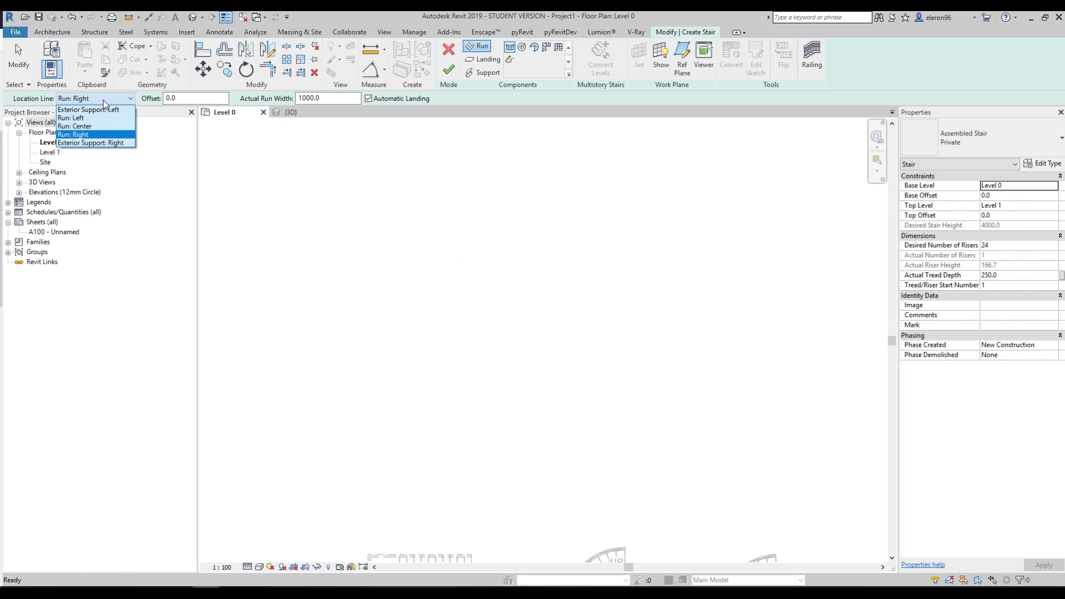
click(95, 118)
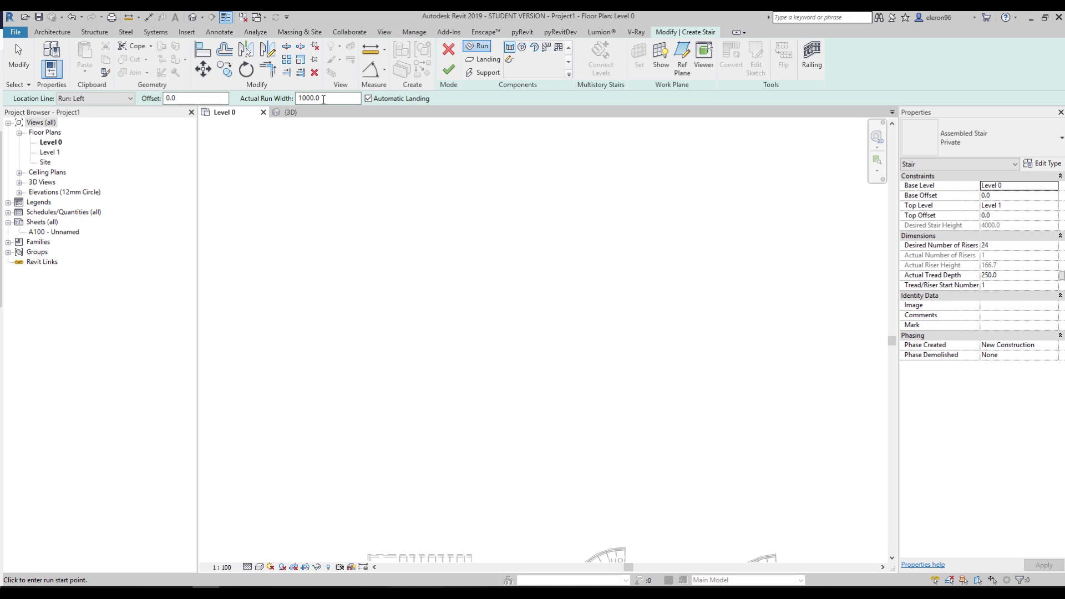
Turn off Automatic Landing and draw a 2750 mm vertical run plus a separate 12-riser horizontal run above and to its right
click(384, 100)
middle_drag(373, 452, 373, 432)
click(369, 394)
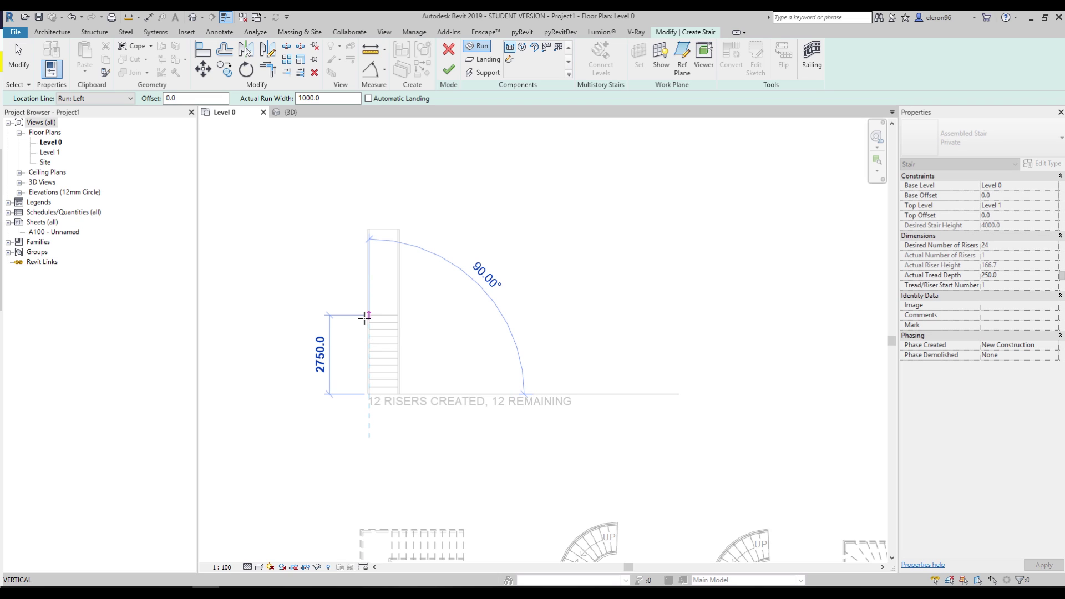
click(364, 315)
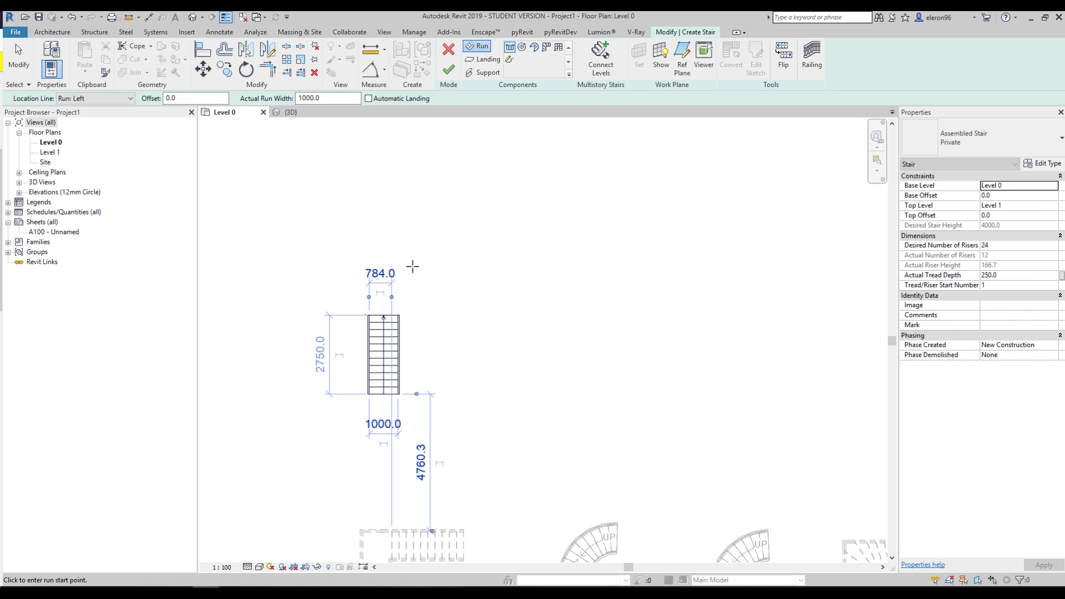
click(407, 266)
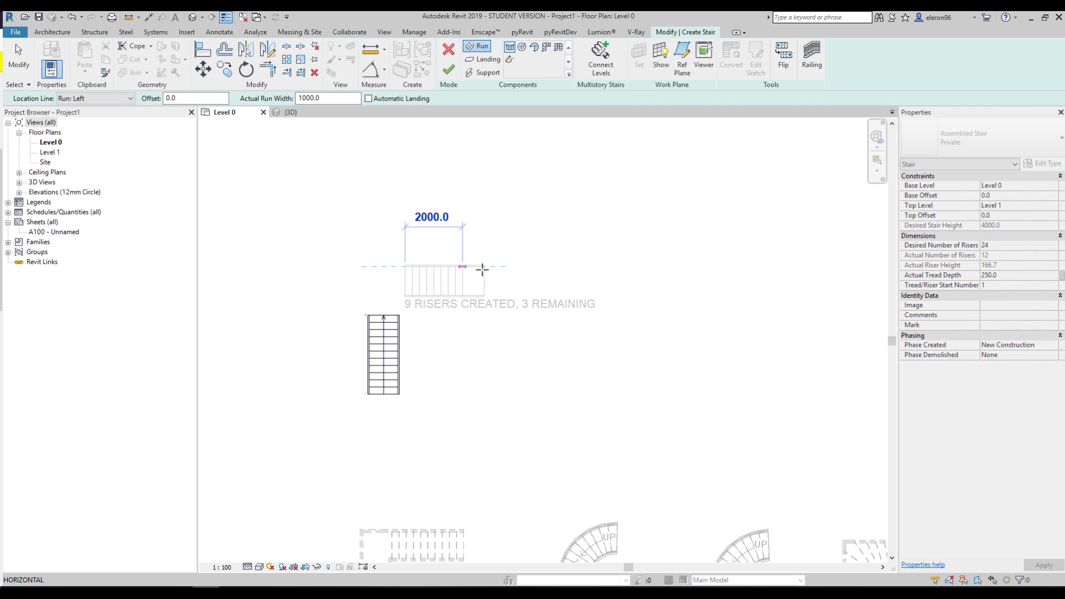
click(484, 266)
key(Escape)
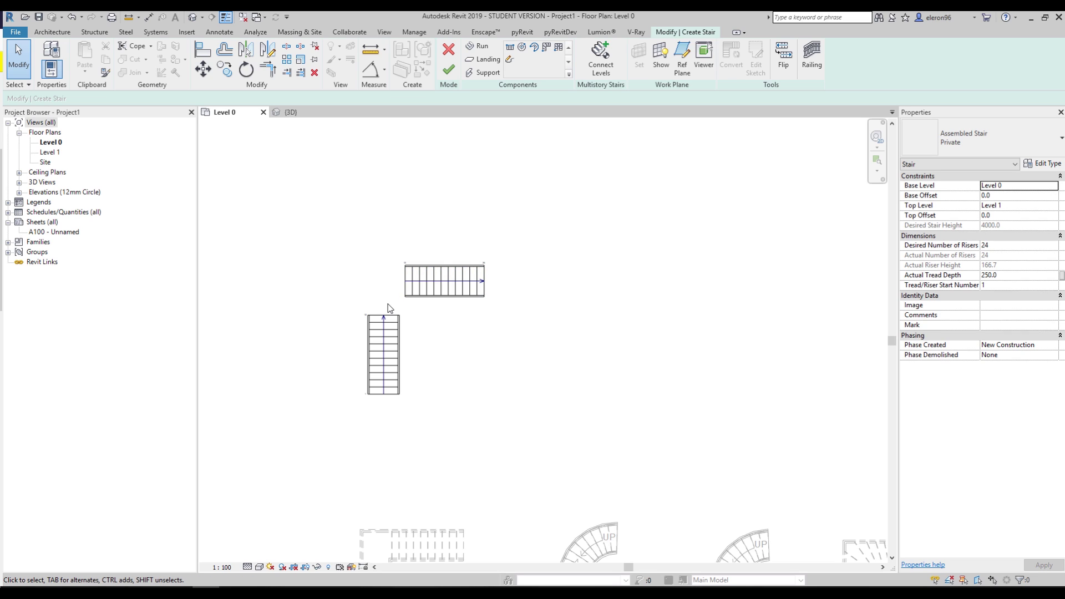
Delete both disconnected stair runs
drag(326, 240, 535, 440)
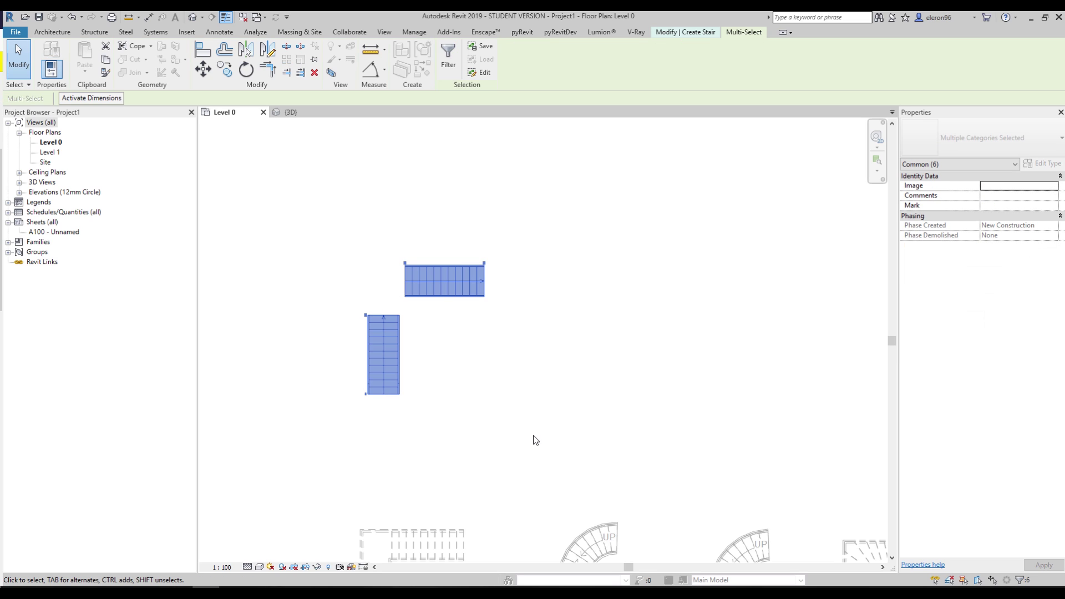
key(Delete)
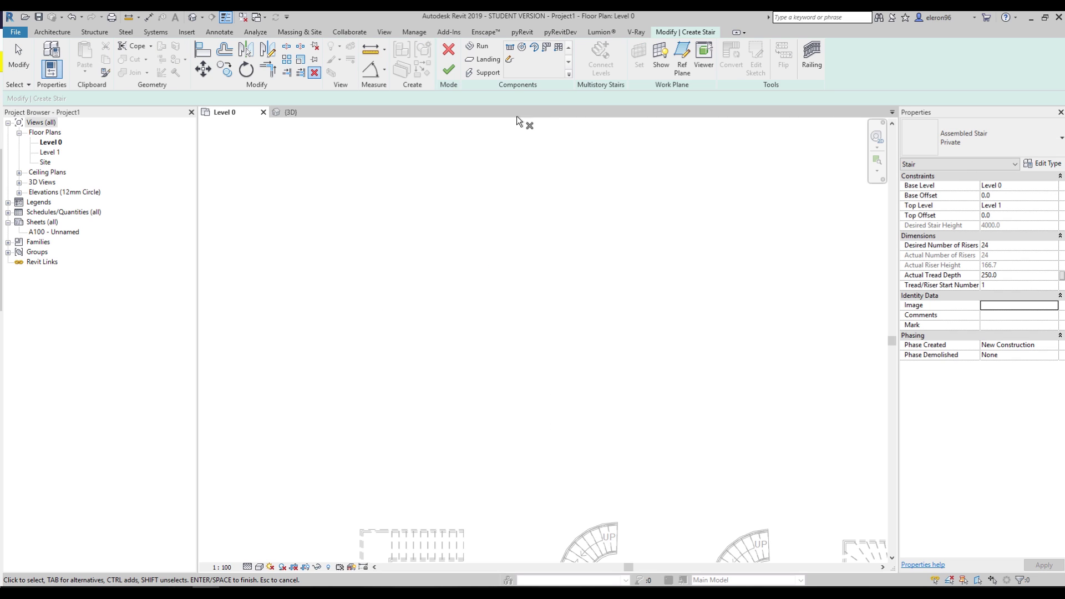
Turn on Automatic Landing and draw an L-shaped stair with a 2500 mm vertical run and a 12-riser horizontal run
click(509, 49)
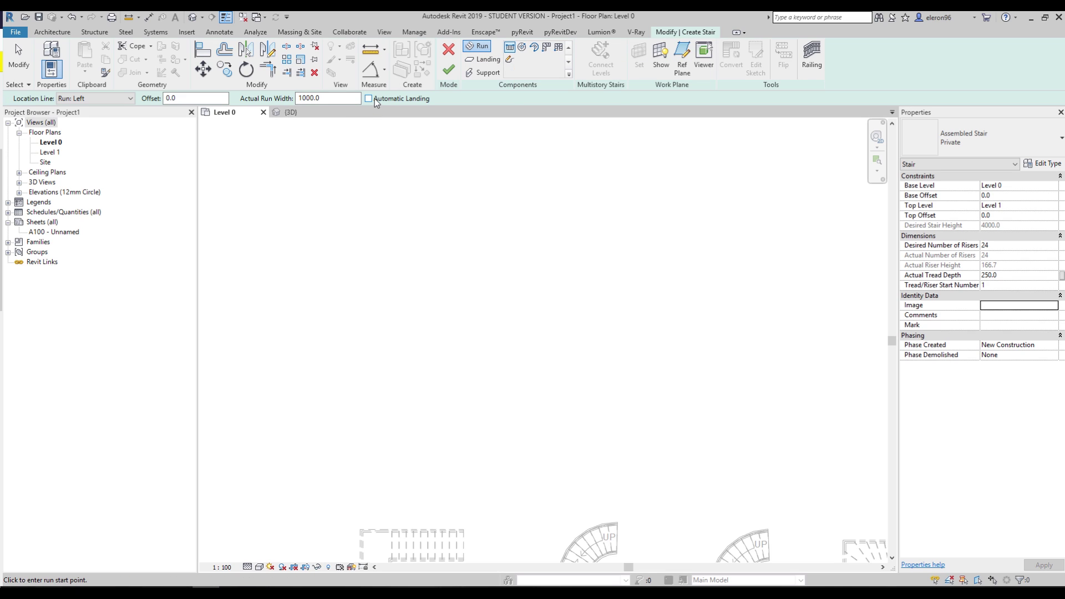
click(419, 404)
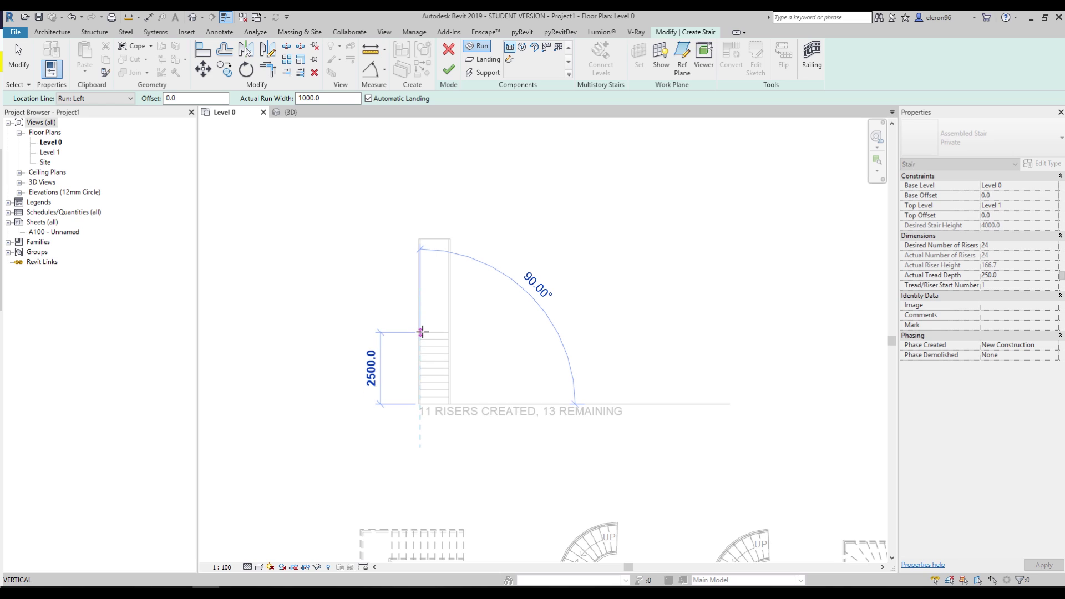
click(419, 333)
click(456, 272)
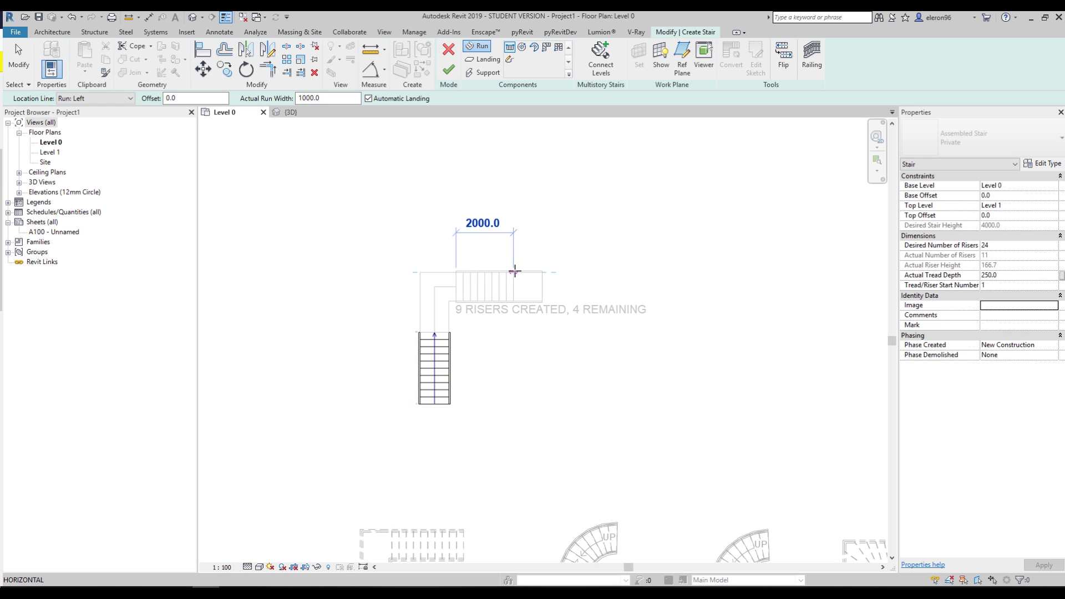
click(538, 272)
key(Escape)
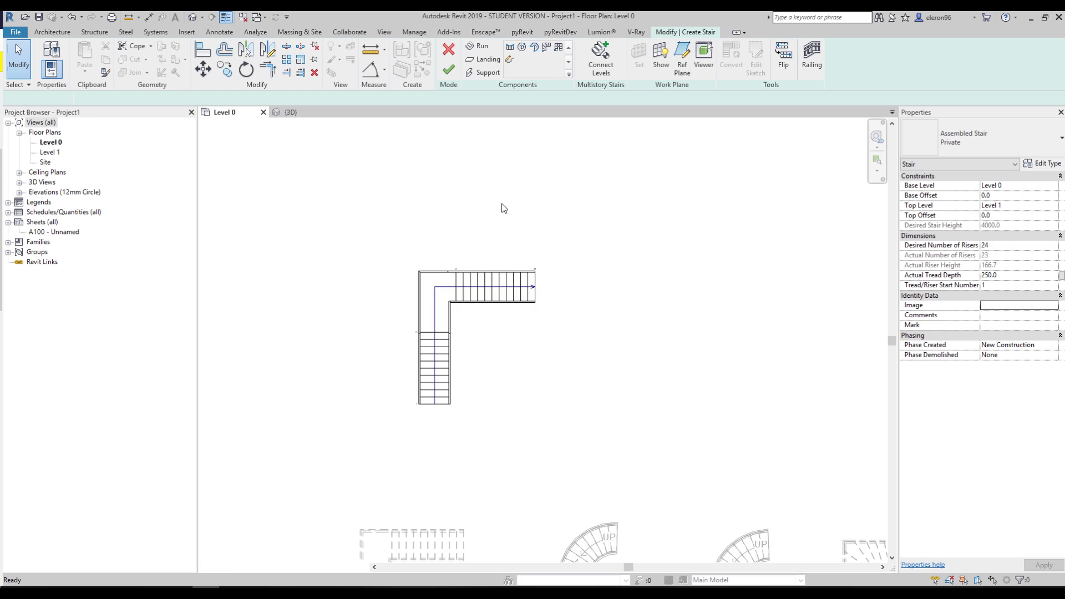
Undo both runs of the L-shaped stair
key(ctrl+z)
key(ctrl+z)
Draw a vertical 10-riser stair run 2250 mm long with Automatic Landing on
click(477, 46)
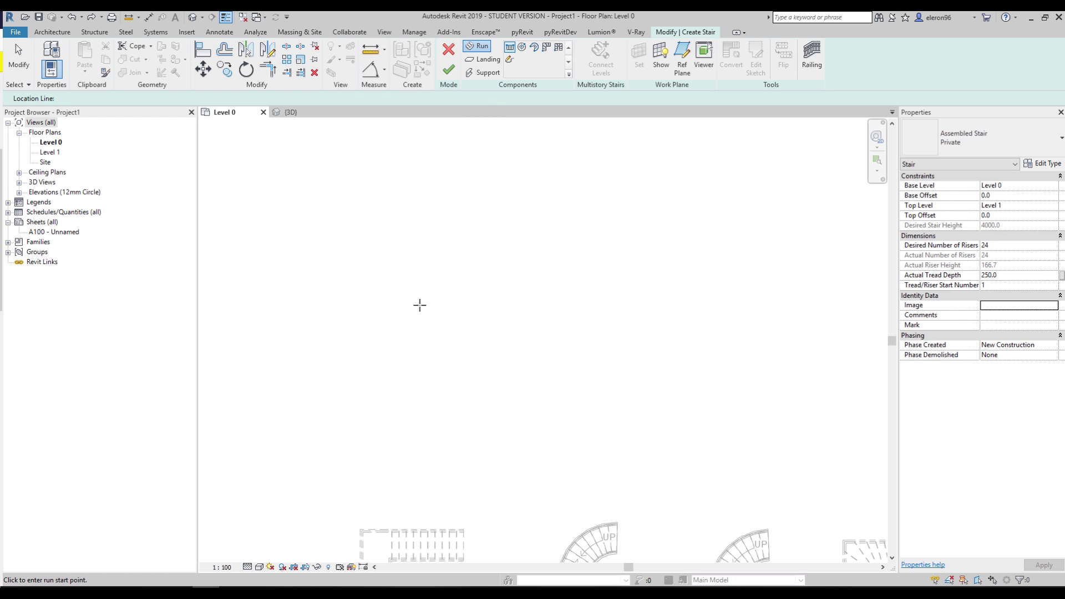
click(403, 389)
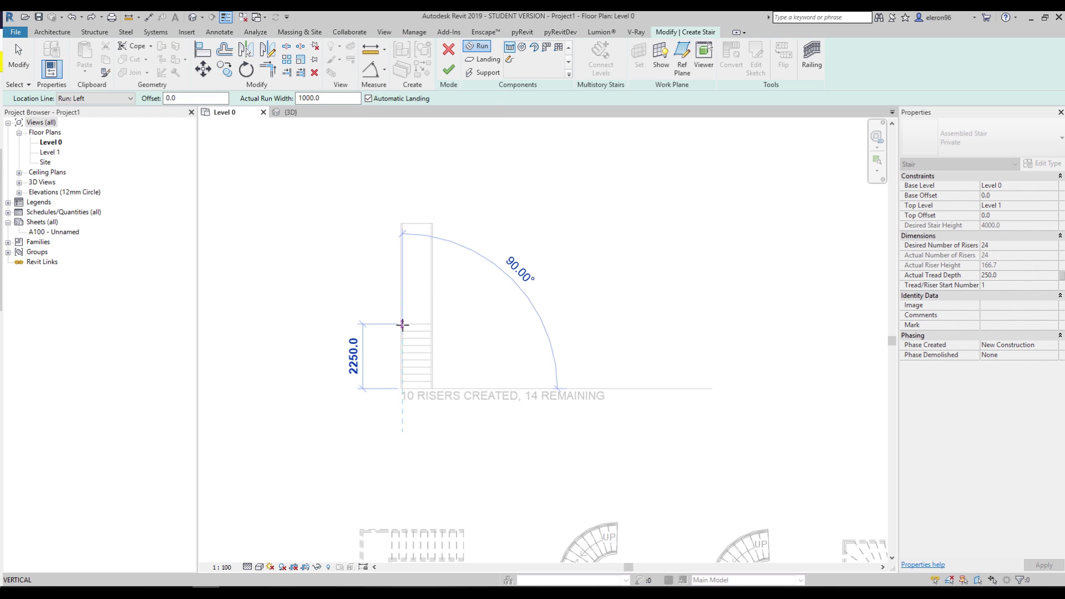
click(403, 324)
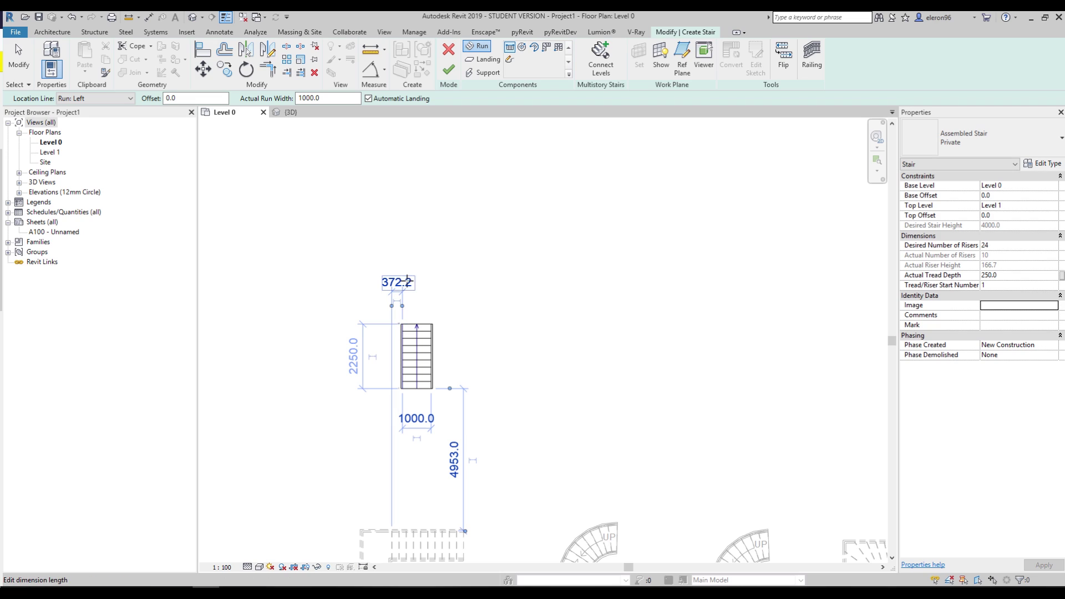
click(408, 289)
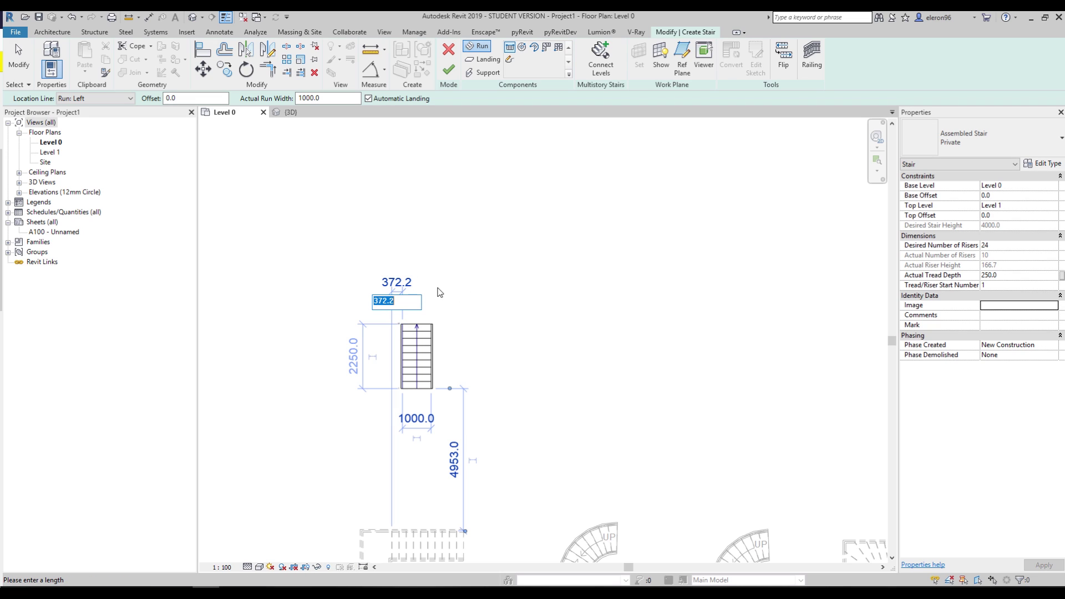
scroll(425, 291, up, 1)
key(Escape)
scroll(409, 290, up, 2)
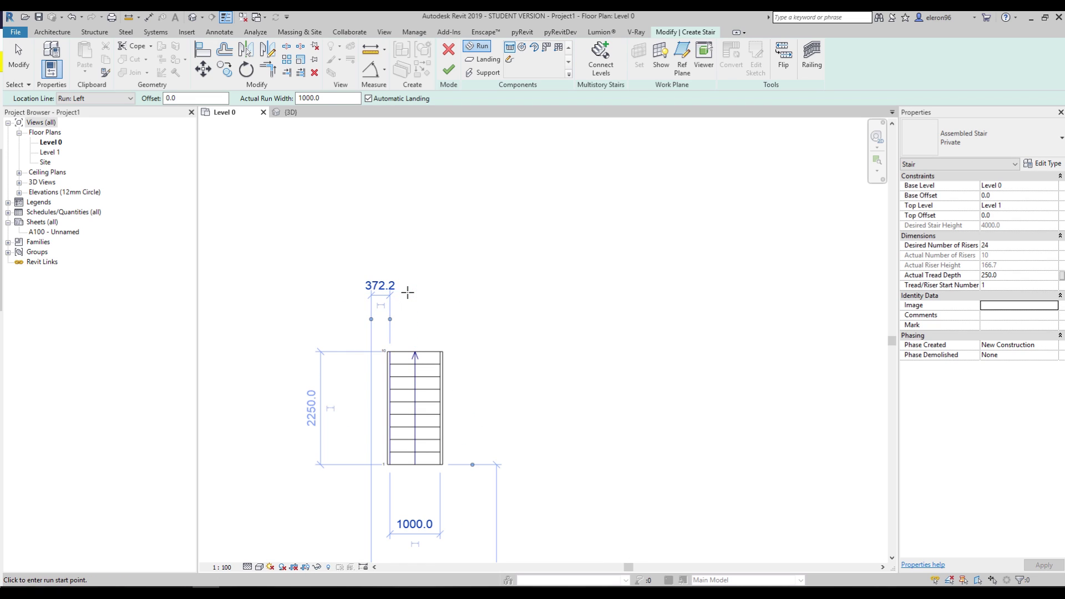
Try a horizontal second run above the first, starting within its width and from its right edge's extension 1400 mm up
click(408, 291)
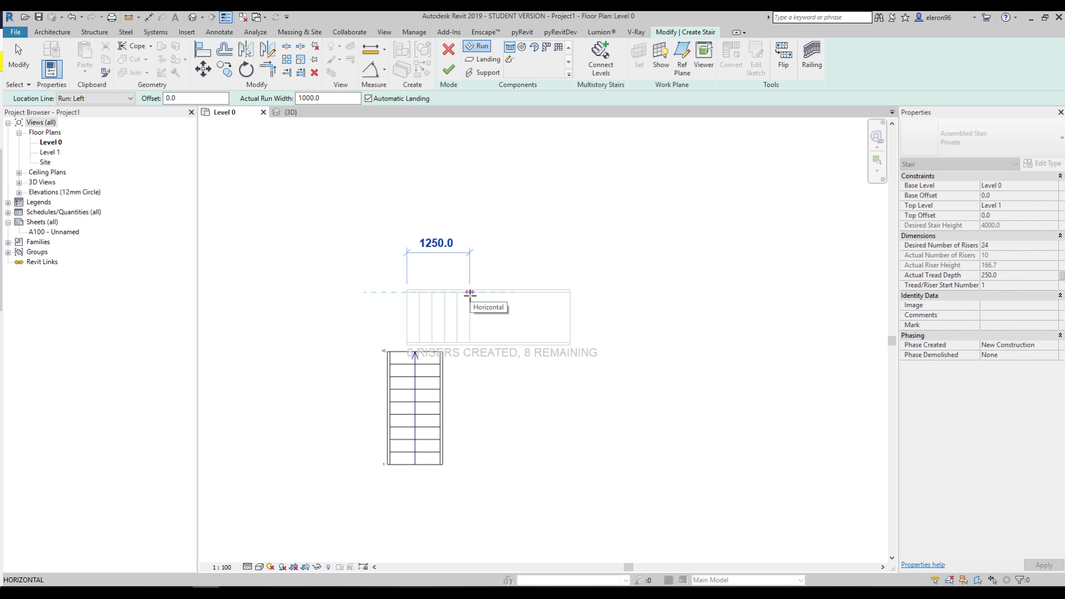
key(Escape)
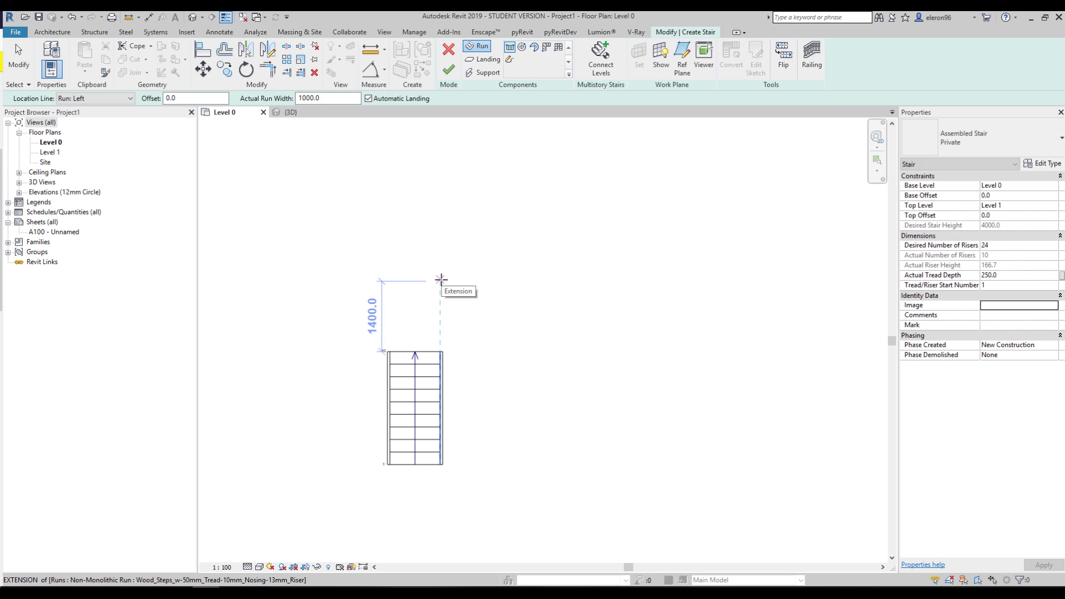
click(442, 279)
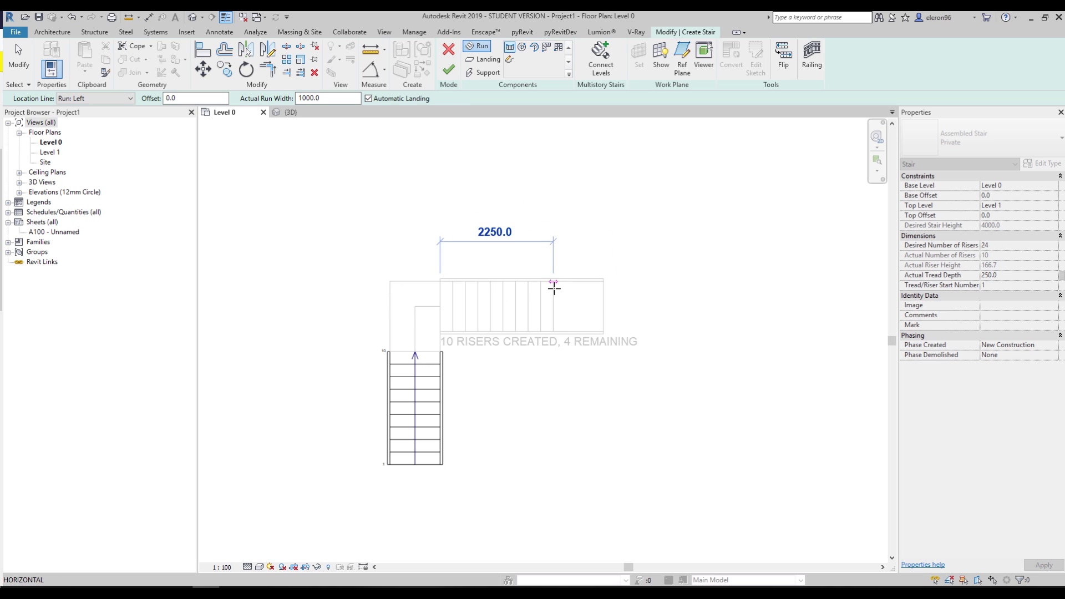
key(Escape)
key(Escape)
Delete the 10-riser vertical run from the stair sketch
drag(344, 308, 483, 487)
key(Delete)
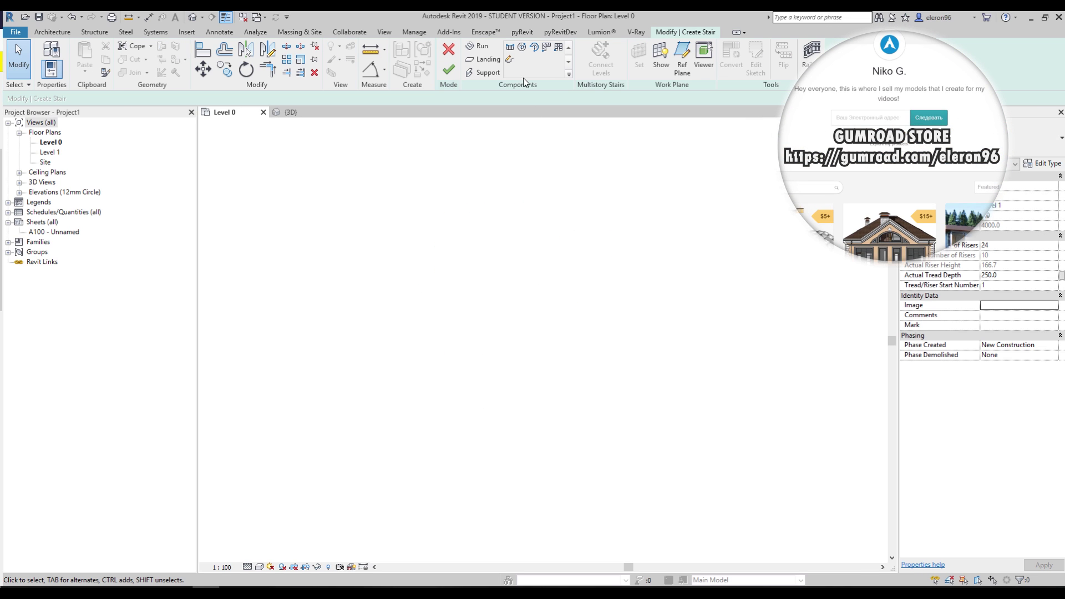
Cancel editing the current stair and leave the stair sketch without keeping it
click(477, 46)
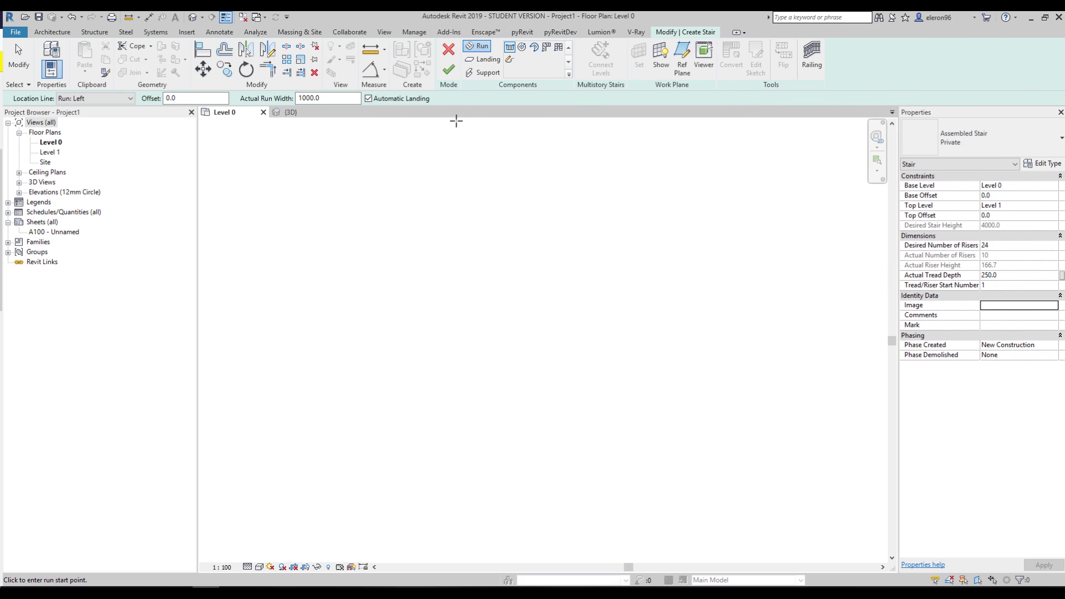
scroll(468, 283, down, 2)
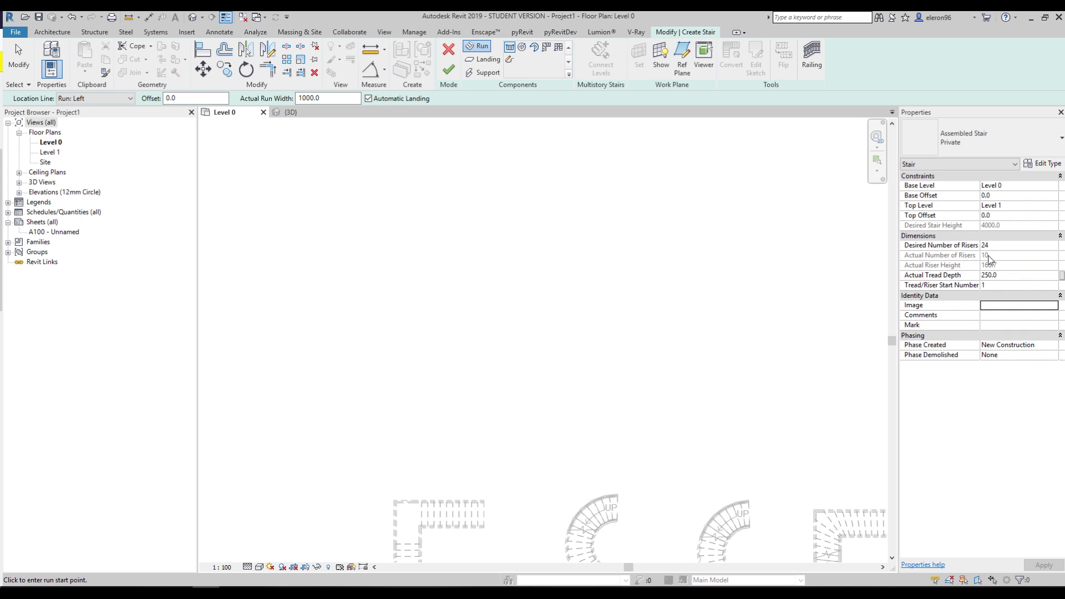
scroll(617, 309, down, 4)
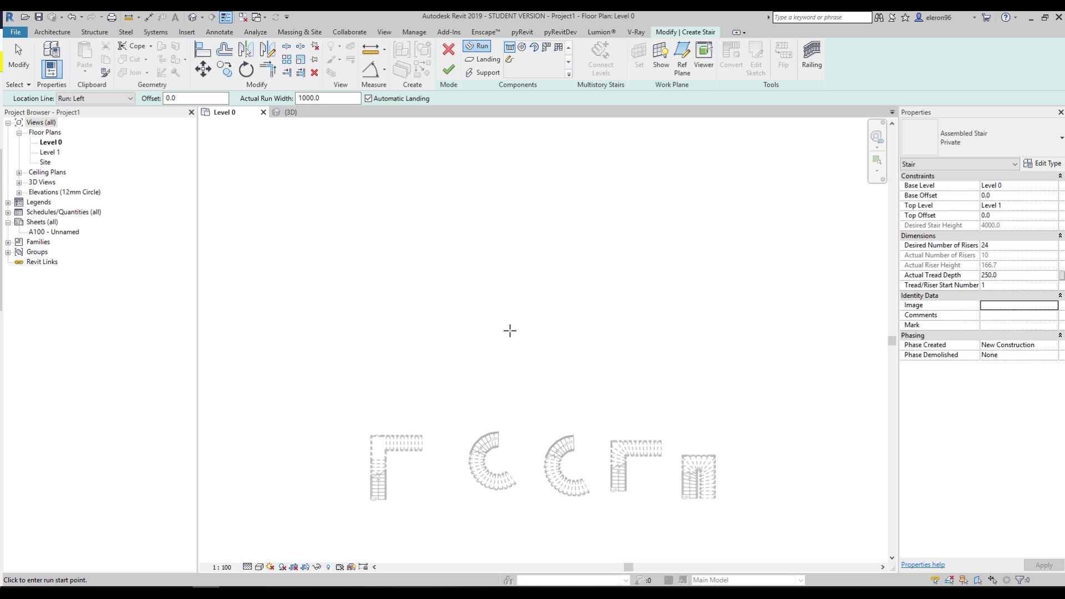
key(Escape)
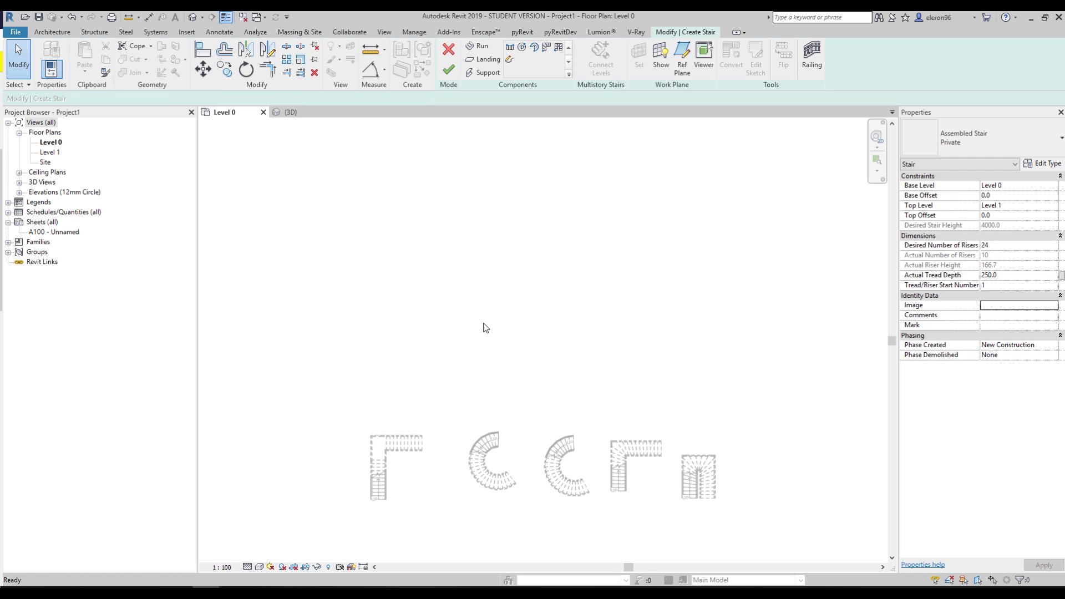
scroll(461, 350, down, 3)
scroll(465, 358, up, 4)
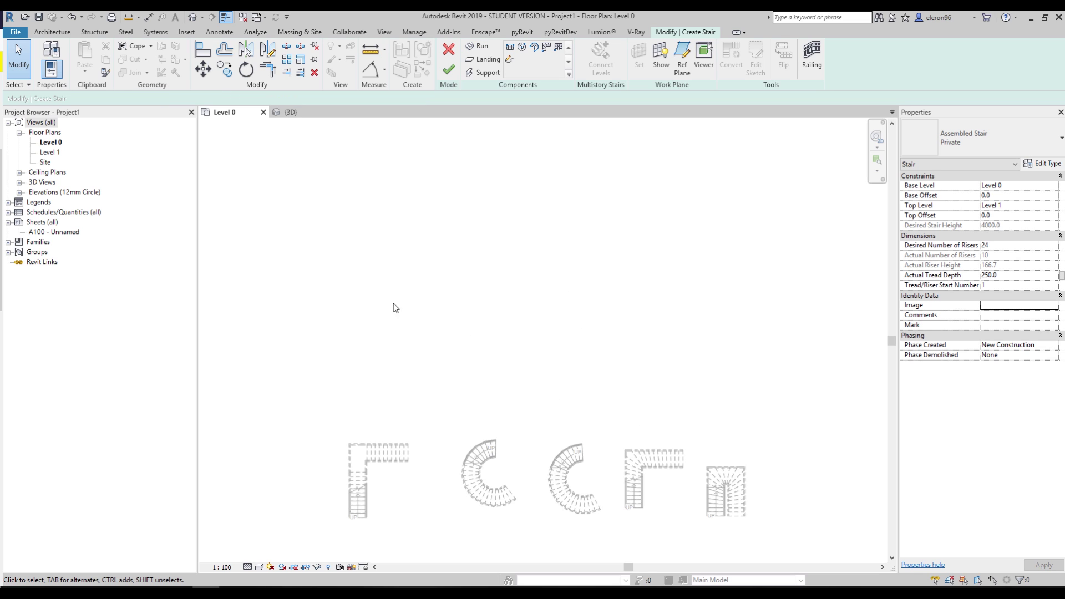
click(448, 50)
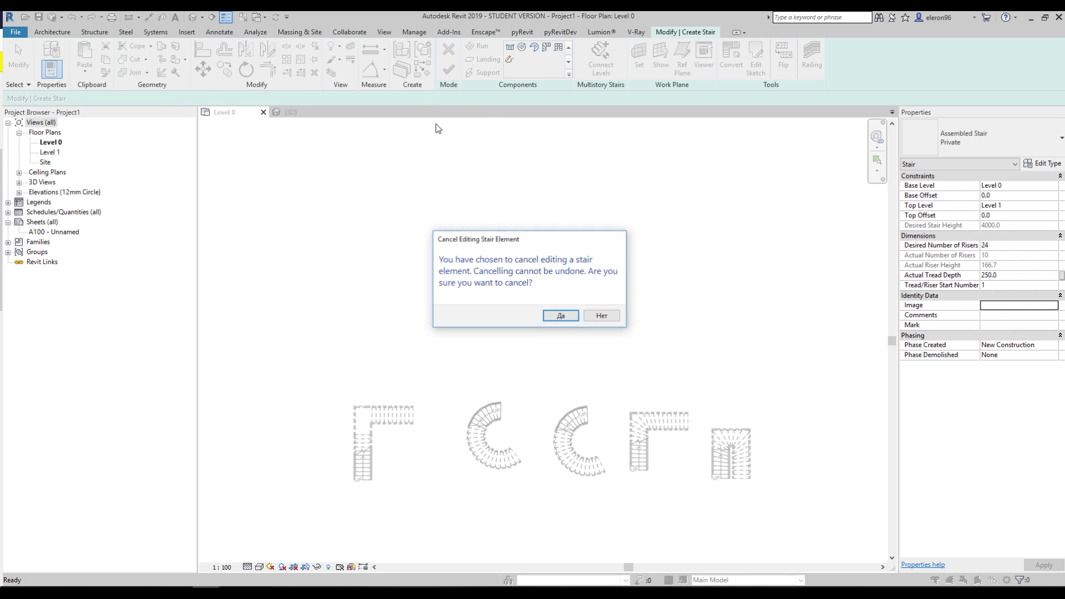
click(560, 313)
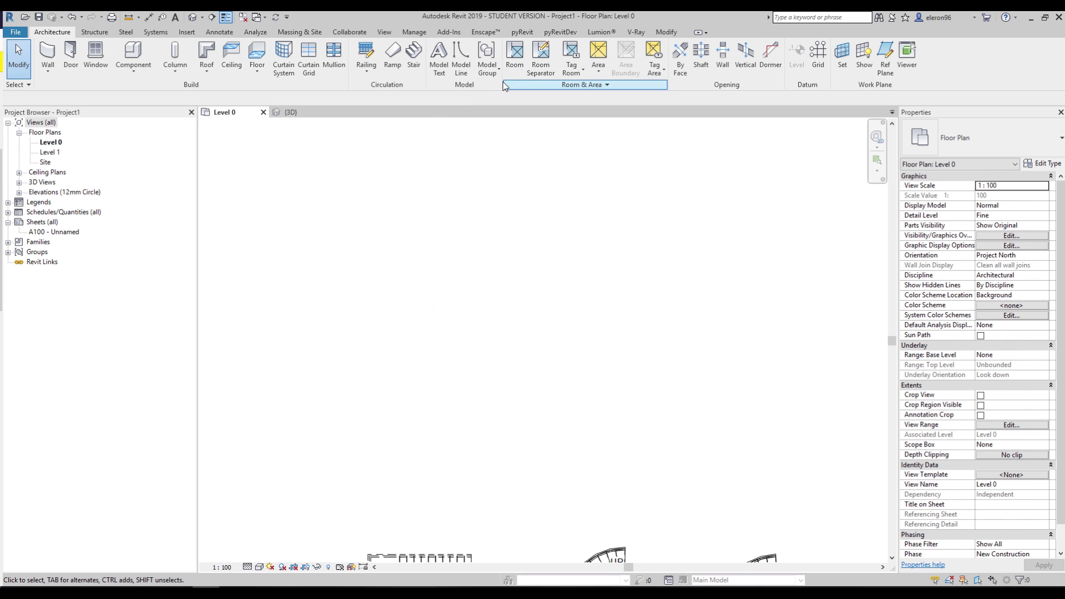
Draw a new center-aligned L-shaped stair with an 11-riser vertical run 2500 mm long and a 13-riser horizontal run 3000 mm long, using Automatic Landing
click(413, 56)
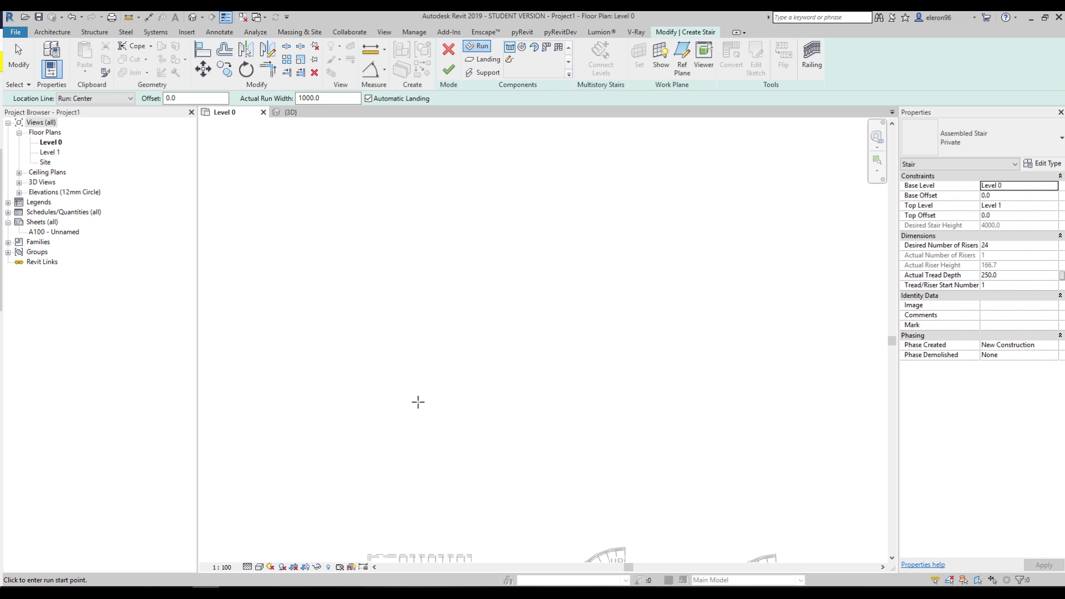
click(415, 401)
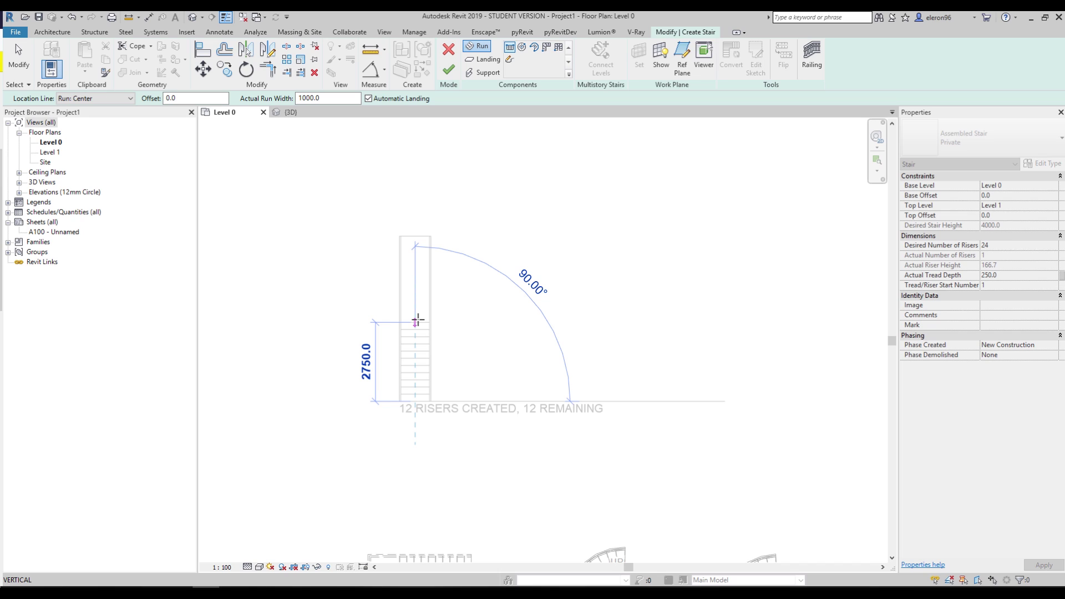
click(415, 329)
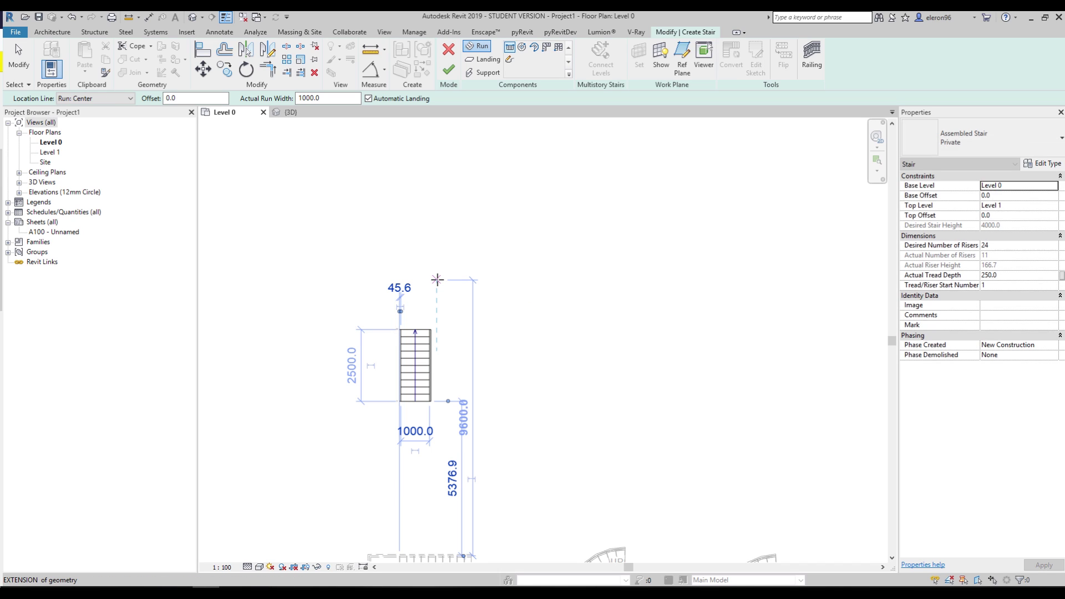
click(437, 279)
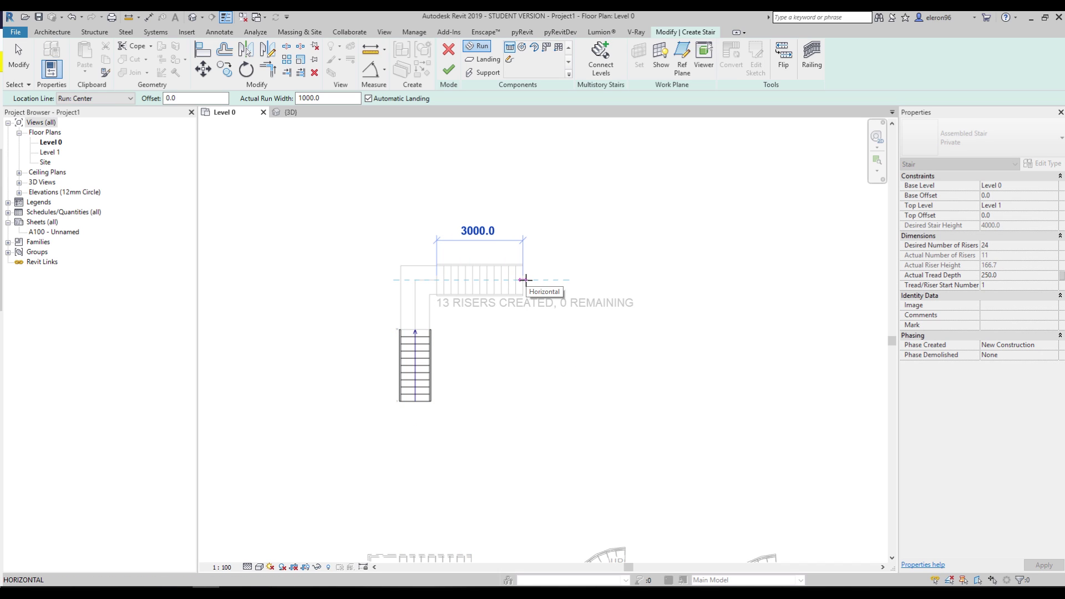
click(525, 279)
key(Escape)
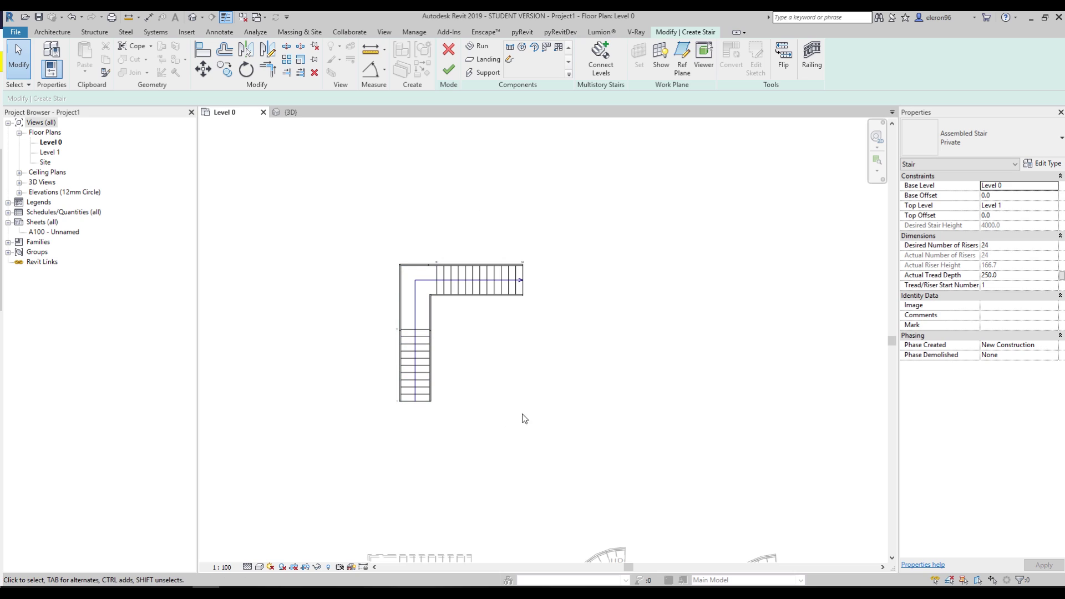
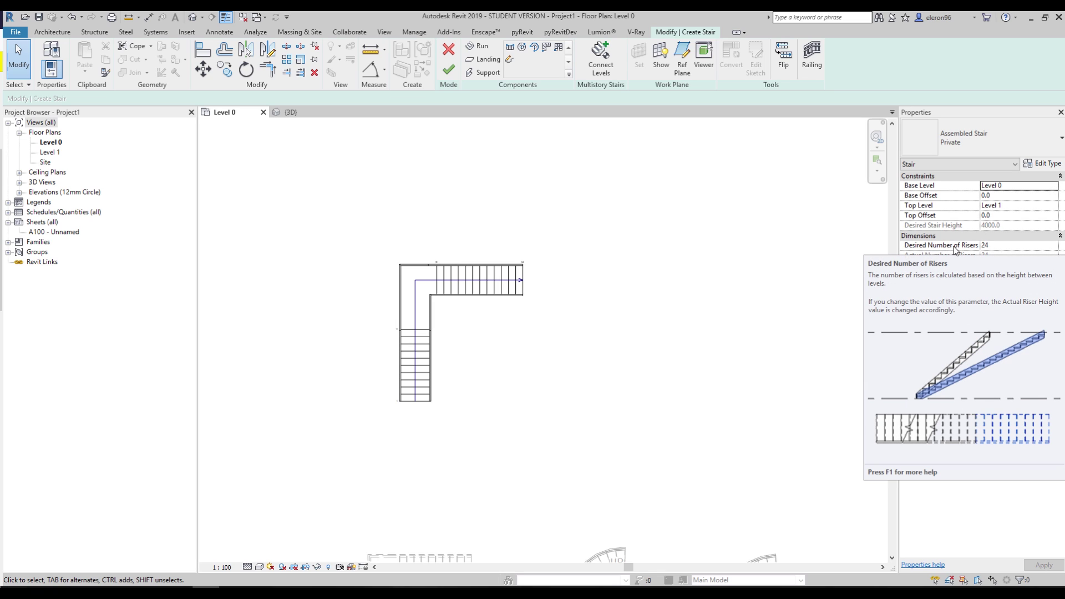
Set the L-shaped stair's desired number of risers to 22 and accept the riser height warning
click(1005, 245)
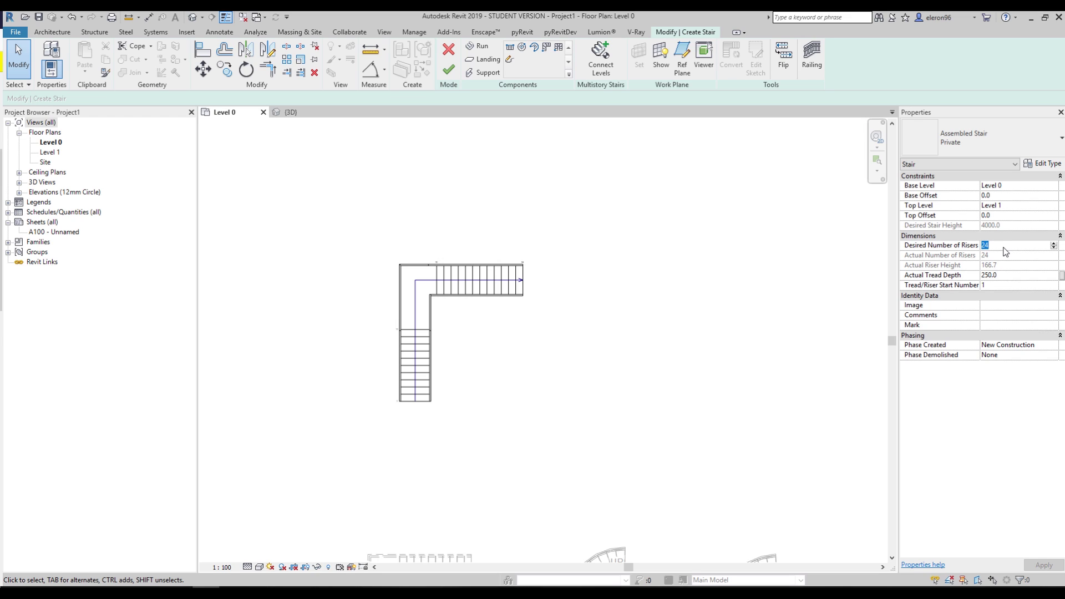
text(22)
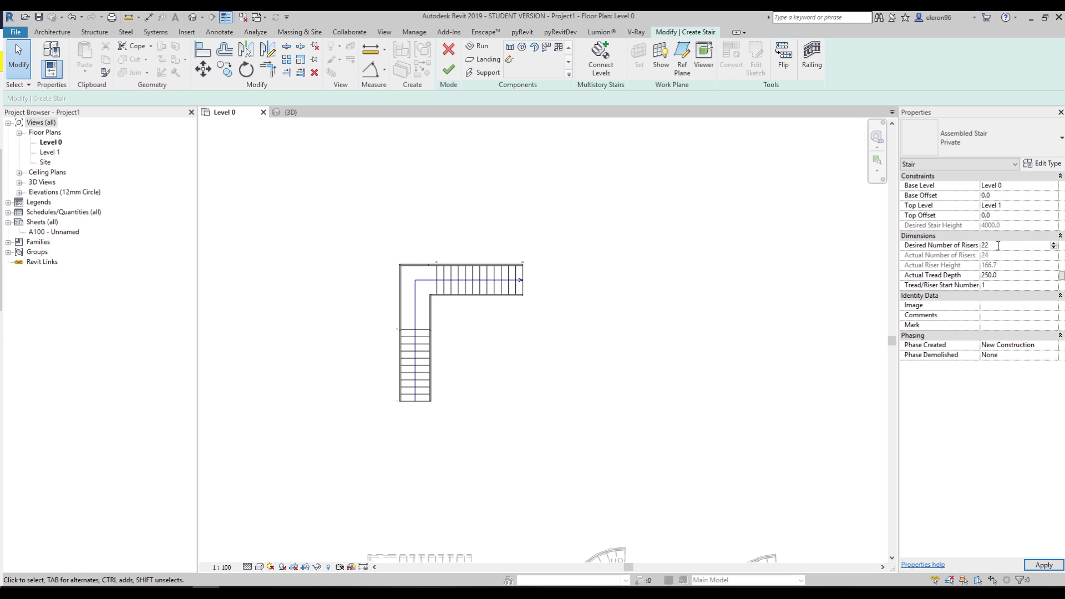
key(Return)
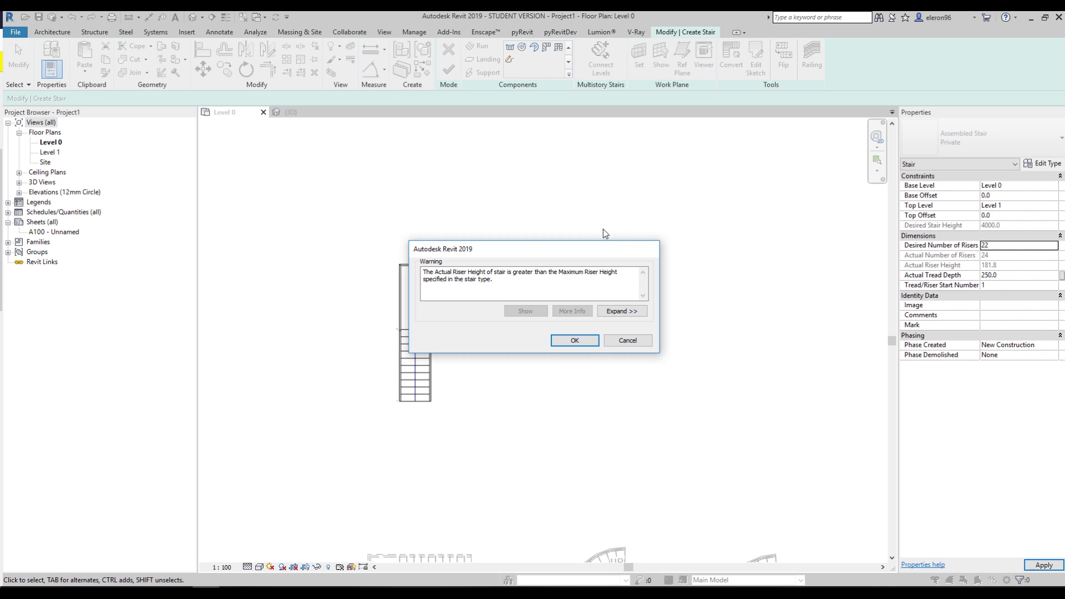
drag(503, 255, 462, 164)
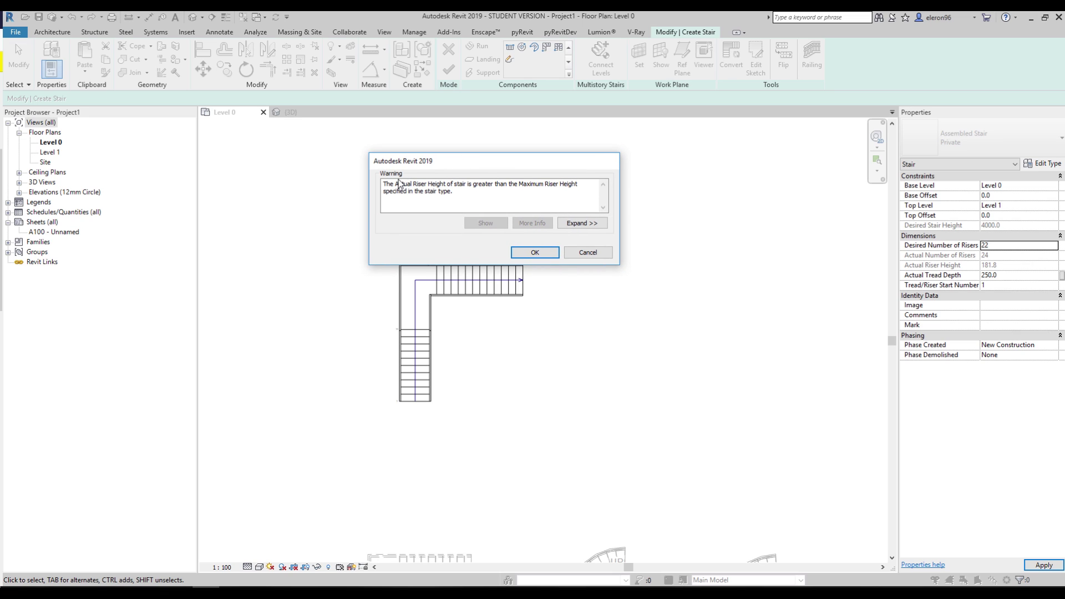
drag(397, 184, 455, 192)
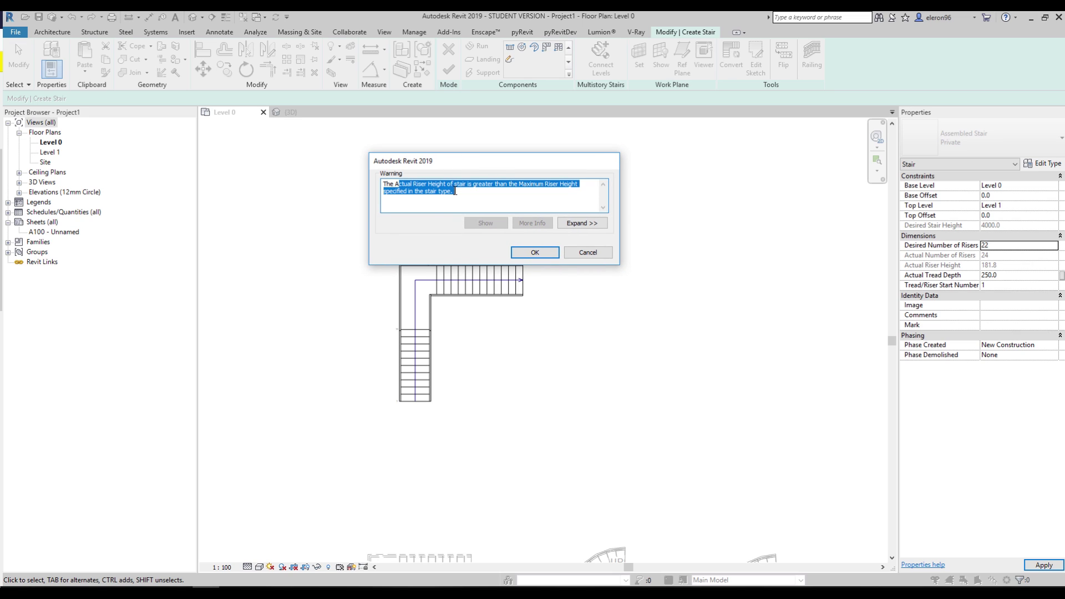
click(459, 202)
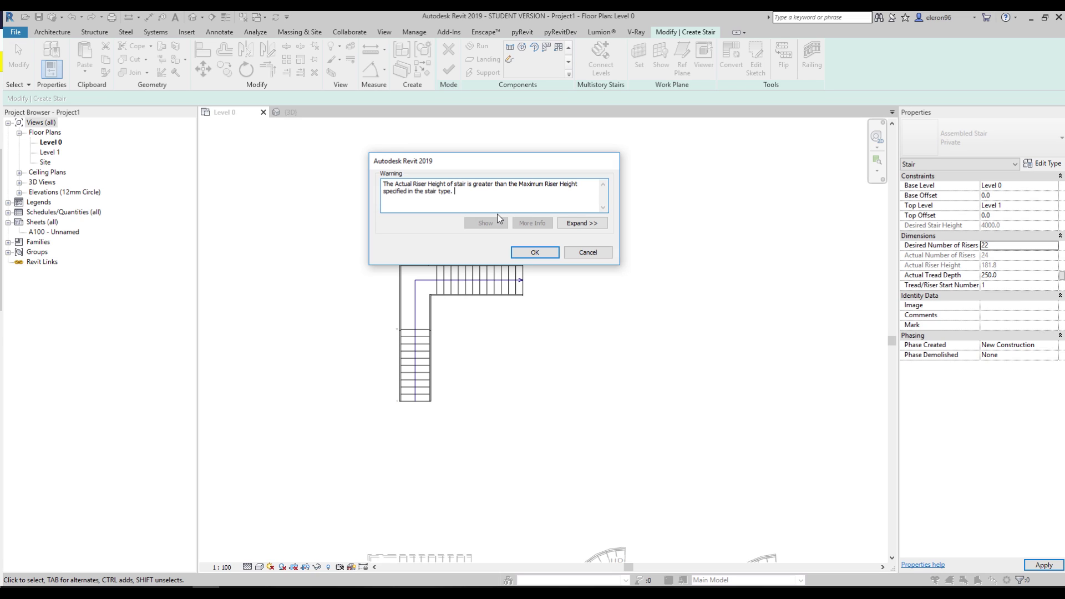
click(524, 254)
click(504, 285)
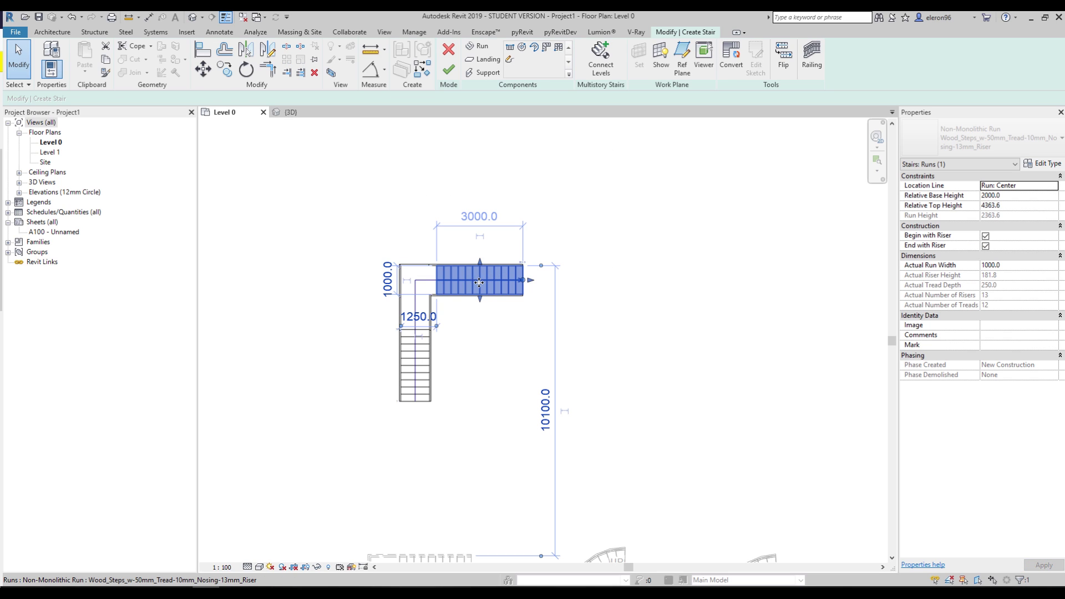
click(1043, 163)
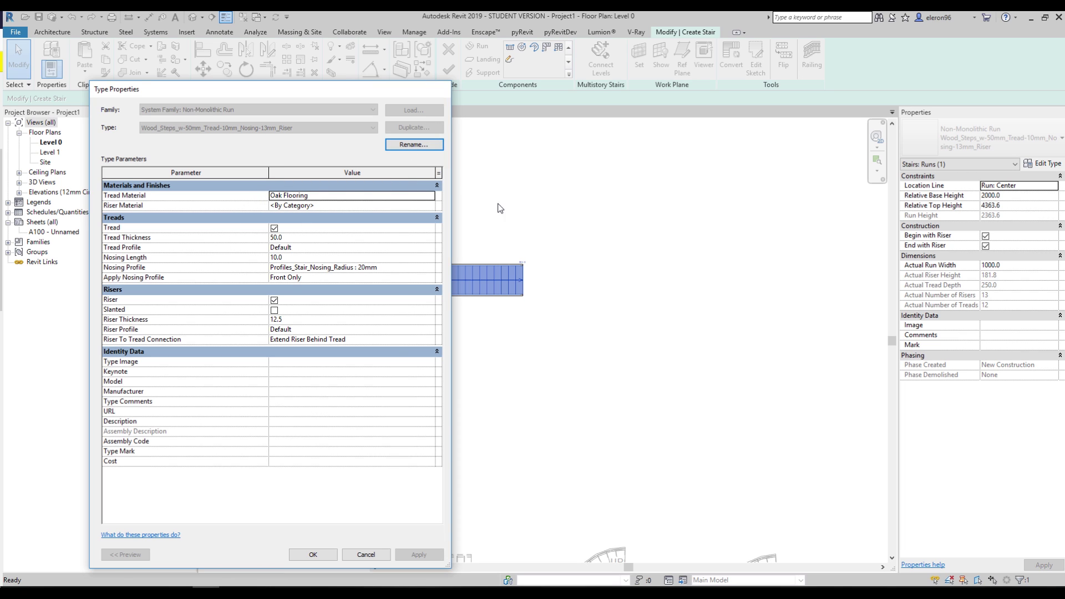
key(Escape)
key(Escape)
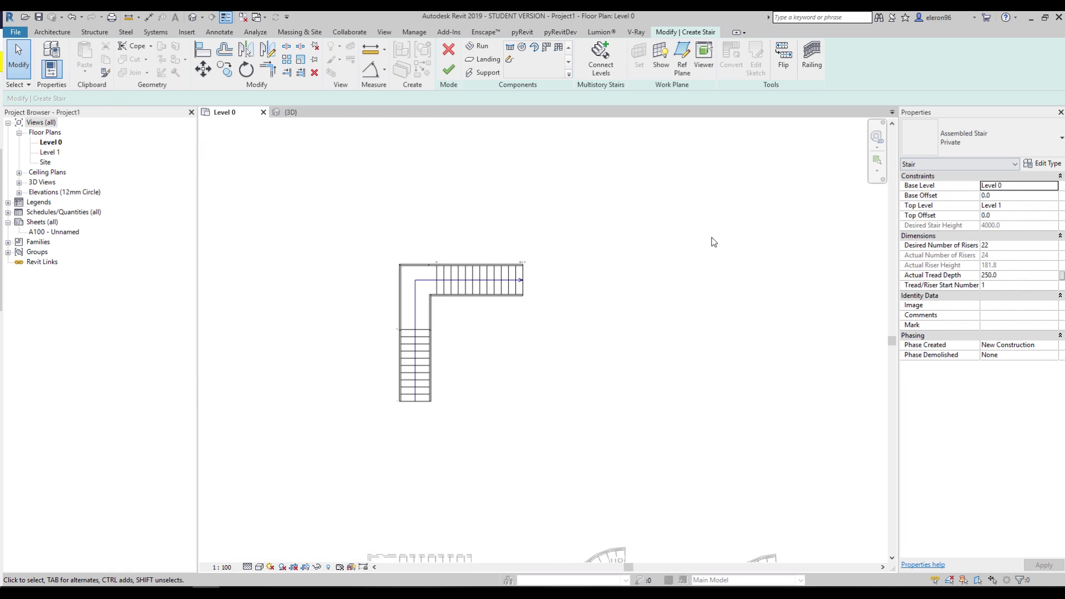
Set the Maximum Riser Height of the Private assembled stair type to 200 mm
click(1043, 164)
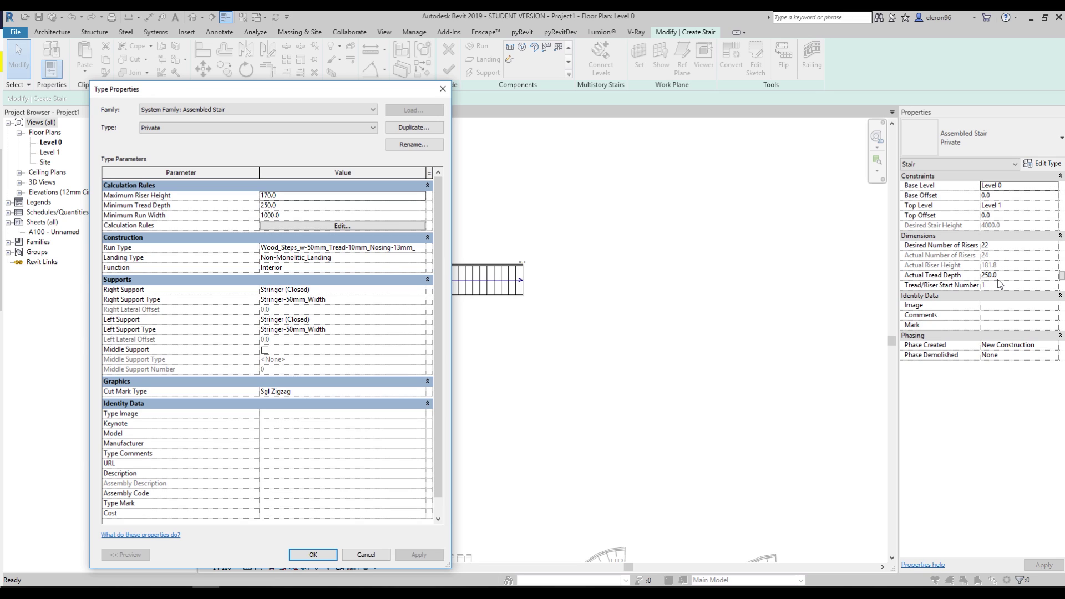
double_click(335, 195)
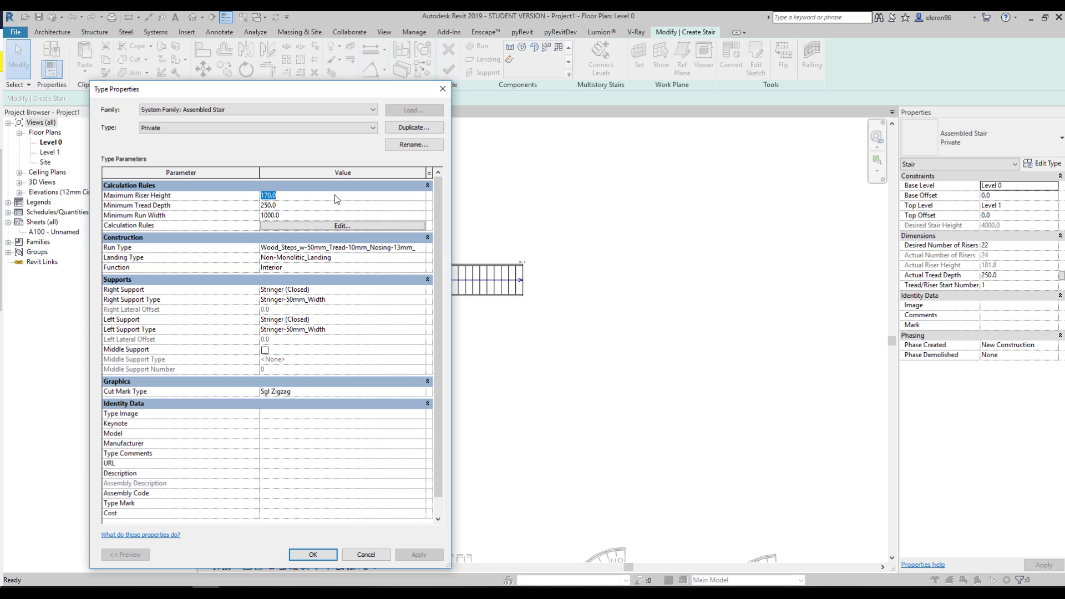
text(200)
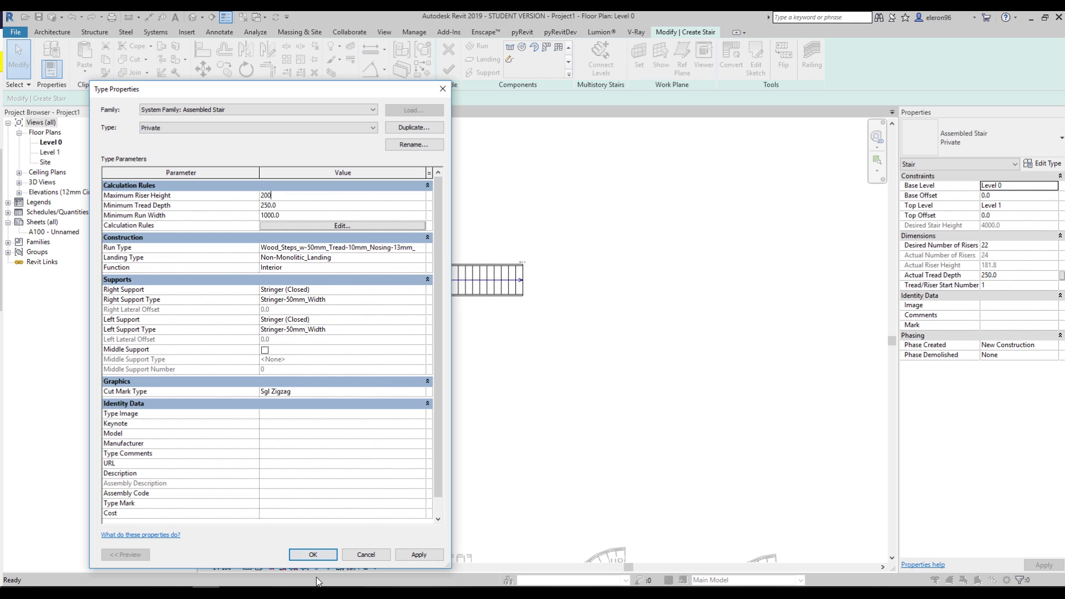
click(312, 554)
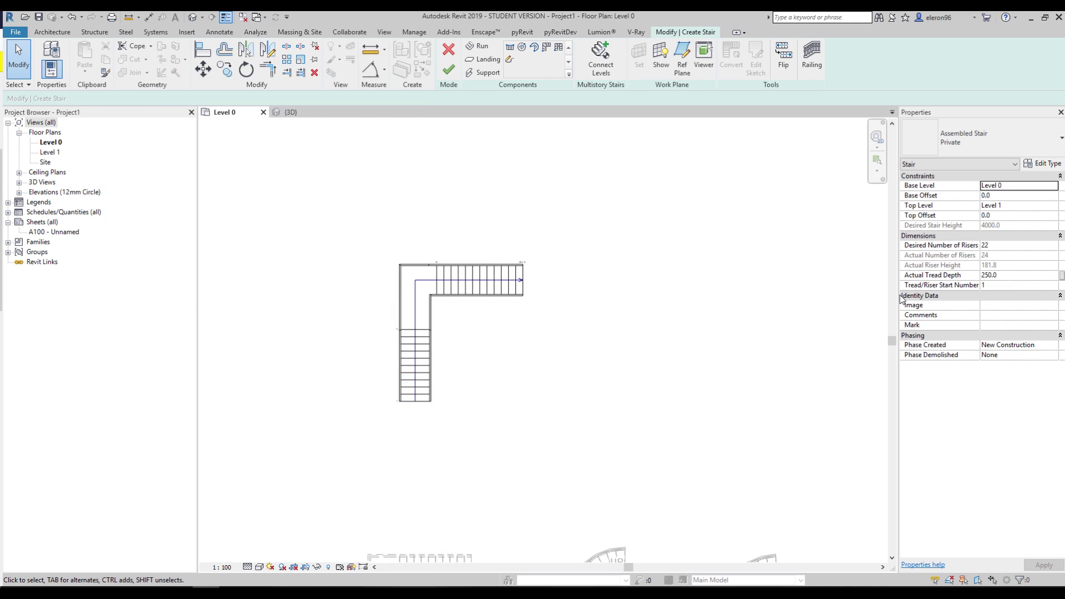
Set the stair's desired number of risers to 18 and accept the riser height warning
click(1005, 246)
text(18)
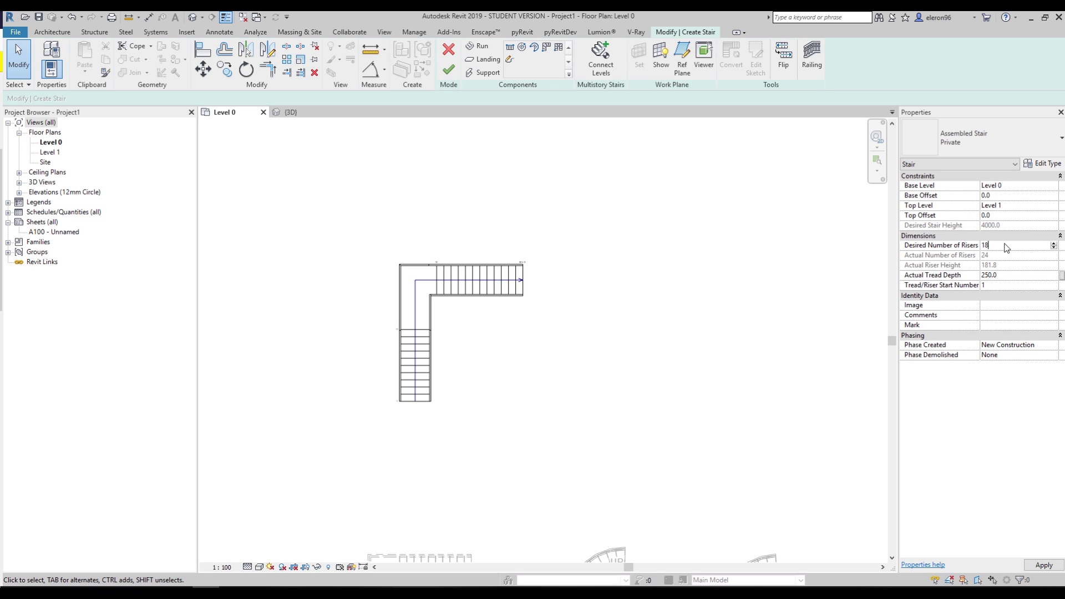
key(Return)
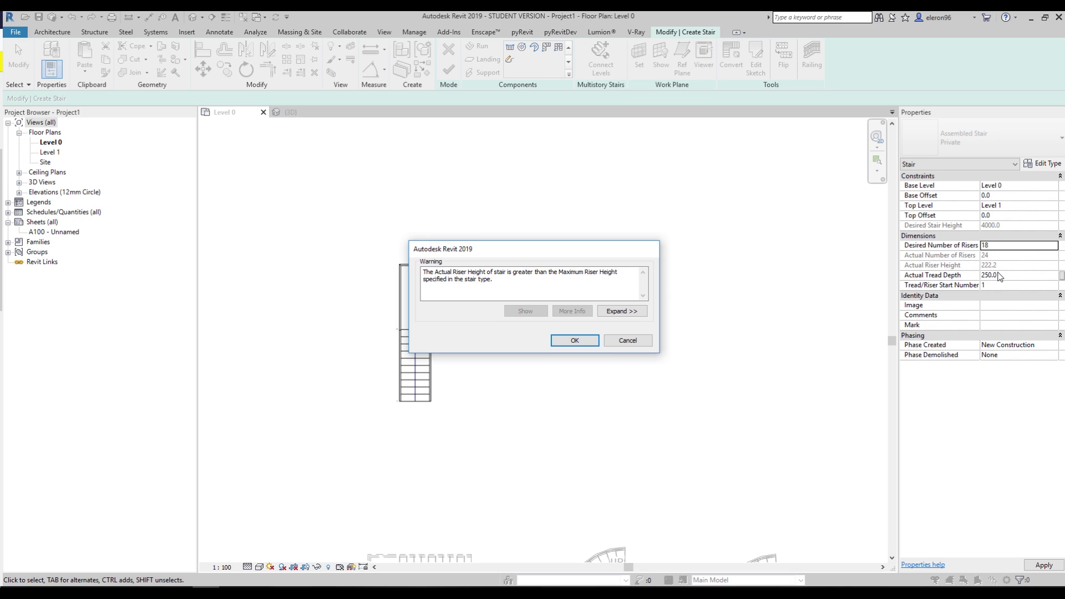
drag(503, 275, 439, 263)
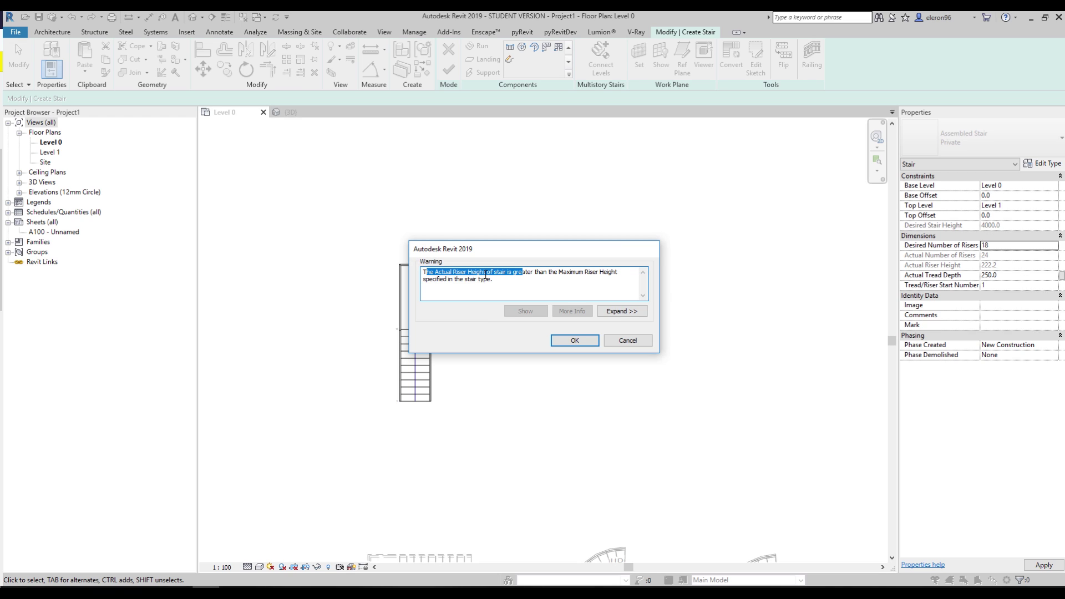
click(578, 336)
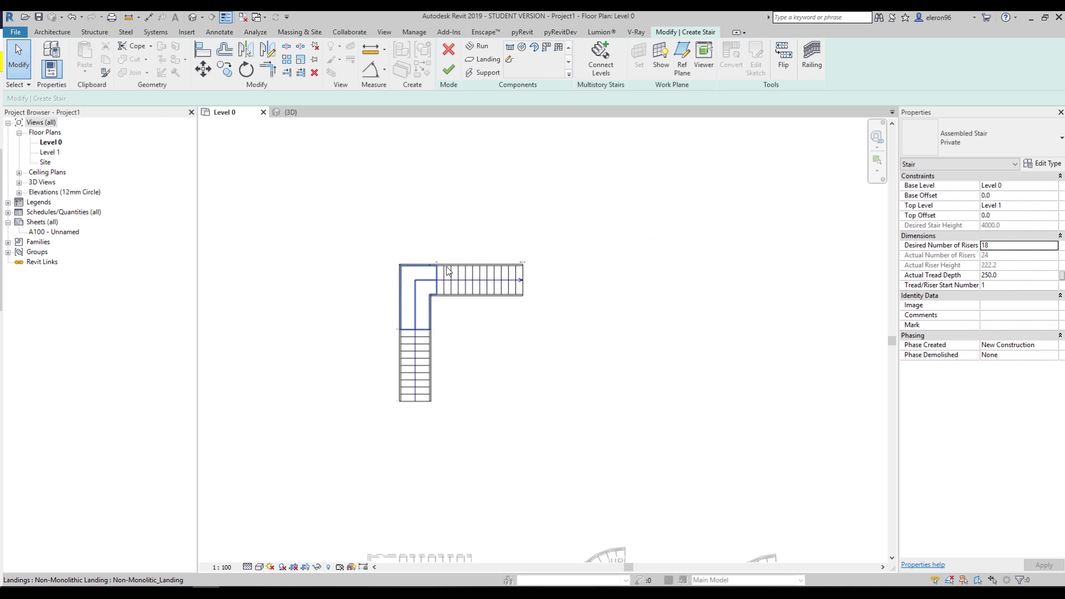
Shorten the horizontal run from its free end to 10 risers, 2250 mm long
scroll(507, 275, up, 2)
scroll(506, 275, up, 3)
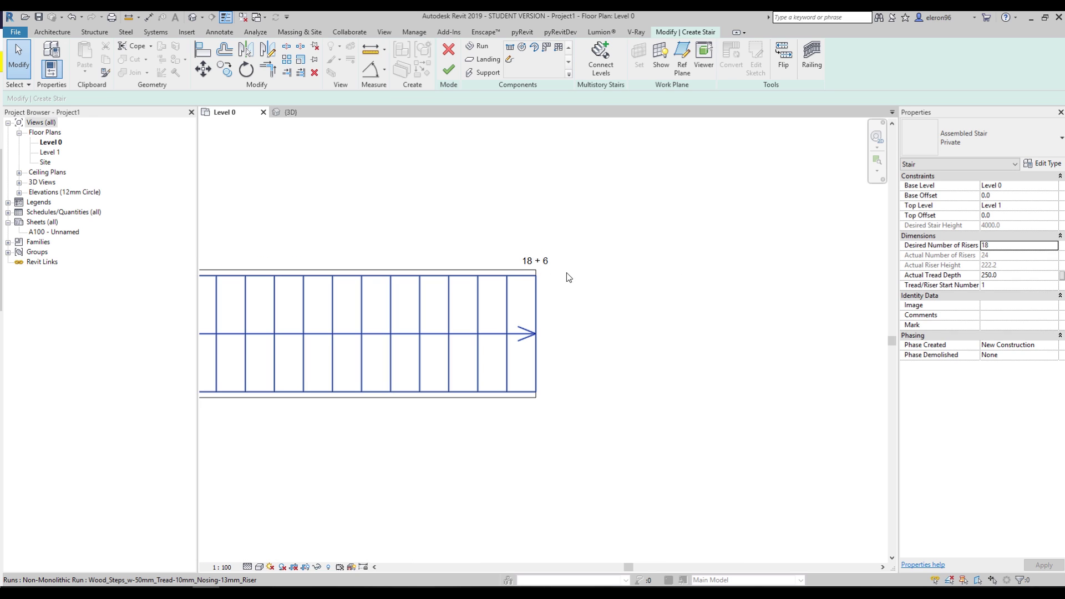
mouse_move(573, 307)
middle_down()
mouse_move(656, 311)
mouse_move(579, 322)
middle_up()
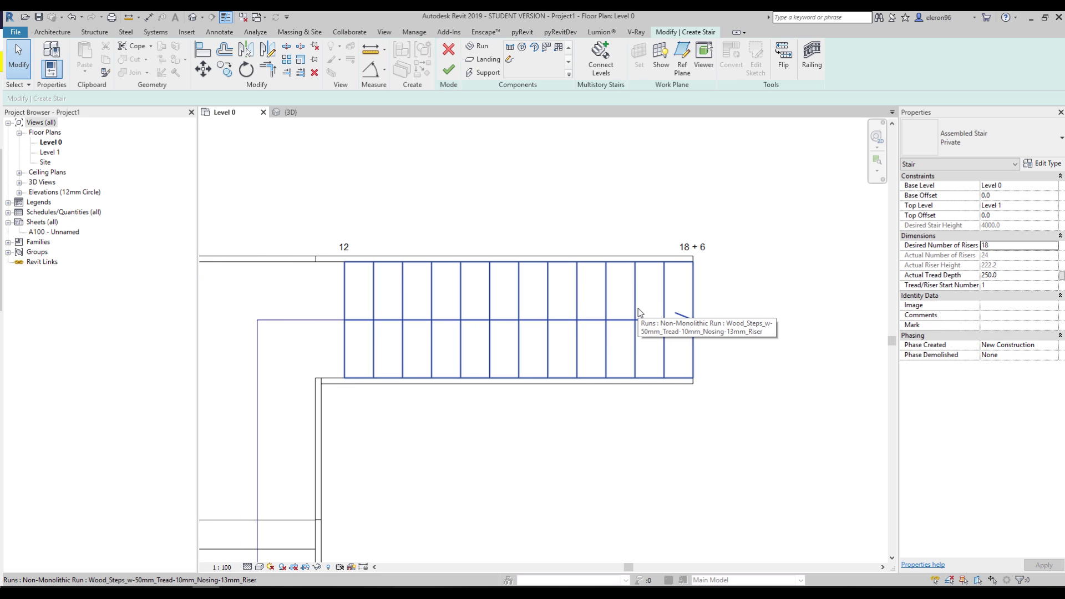
scroll(637, 312, down, 2)
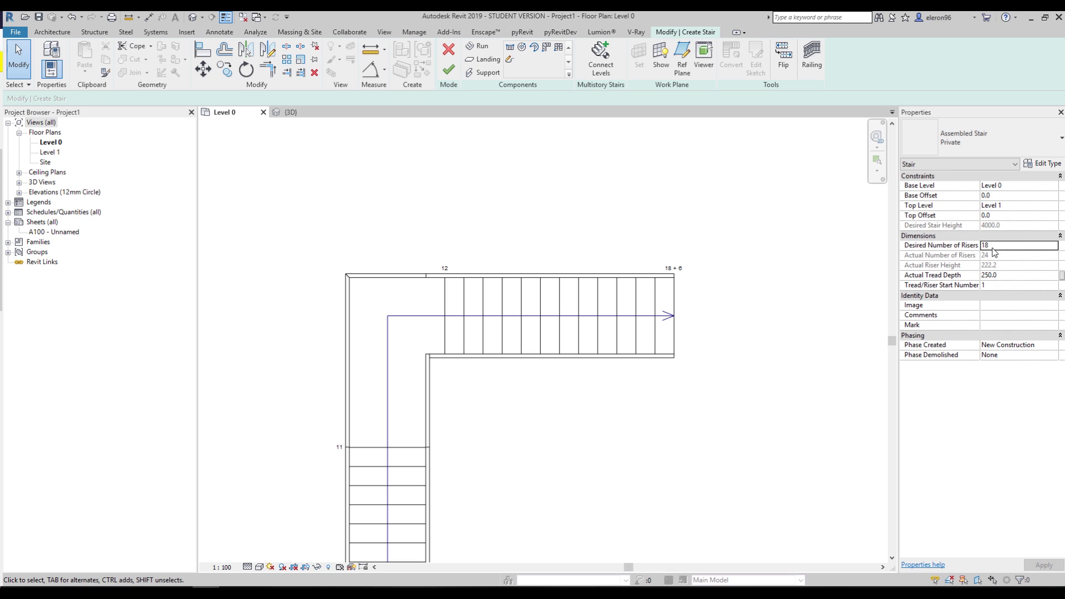
click(656, 345)
scroll(657, 263, up, 2)
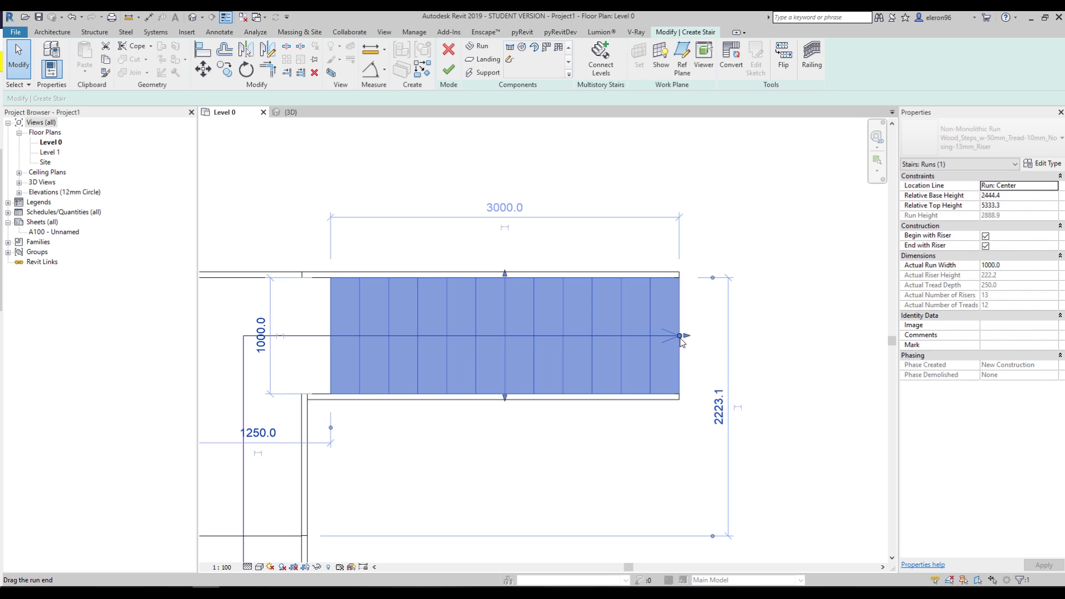
drag(679, 336, 590, 335)
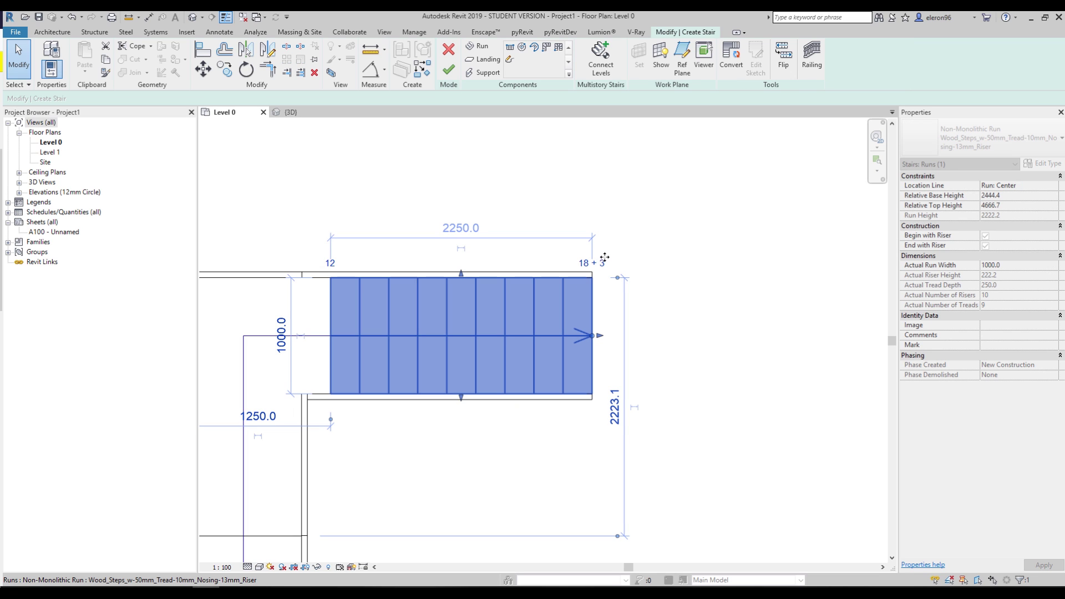
Shorten the horizontal run to 1500 mm so it ends at riser 18, and finish the stair
drag(592, 336, 505, 334)
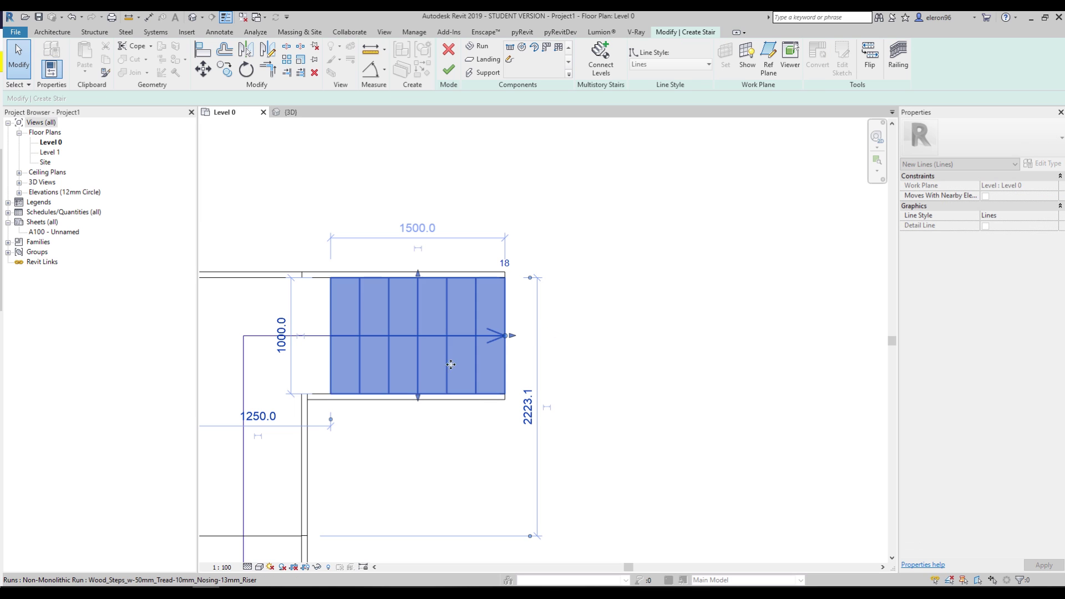
scroll(444, 394, down, 4)
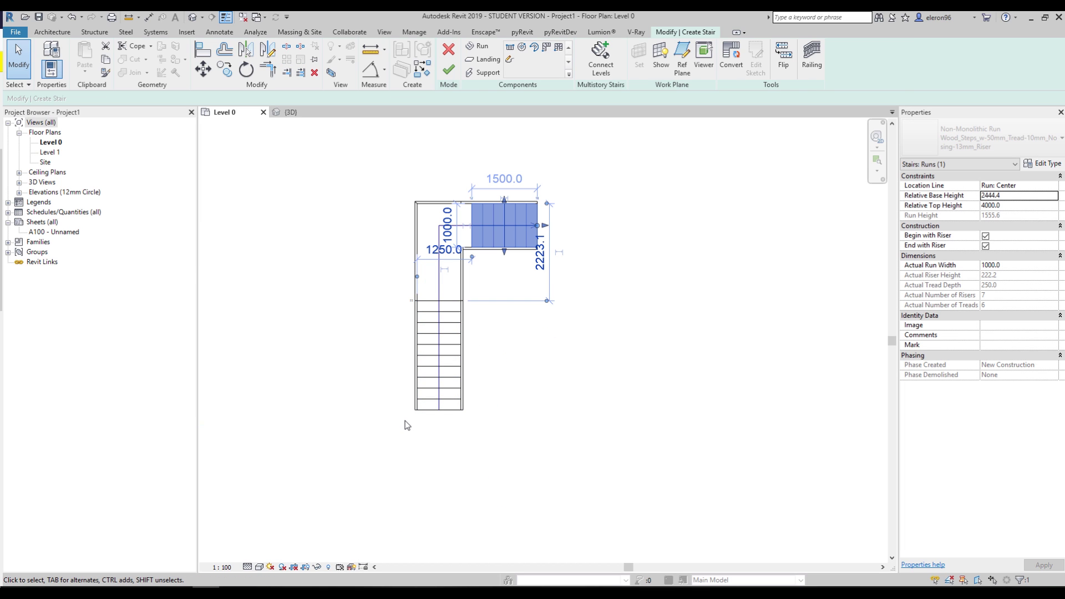
click(575, 381)
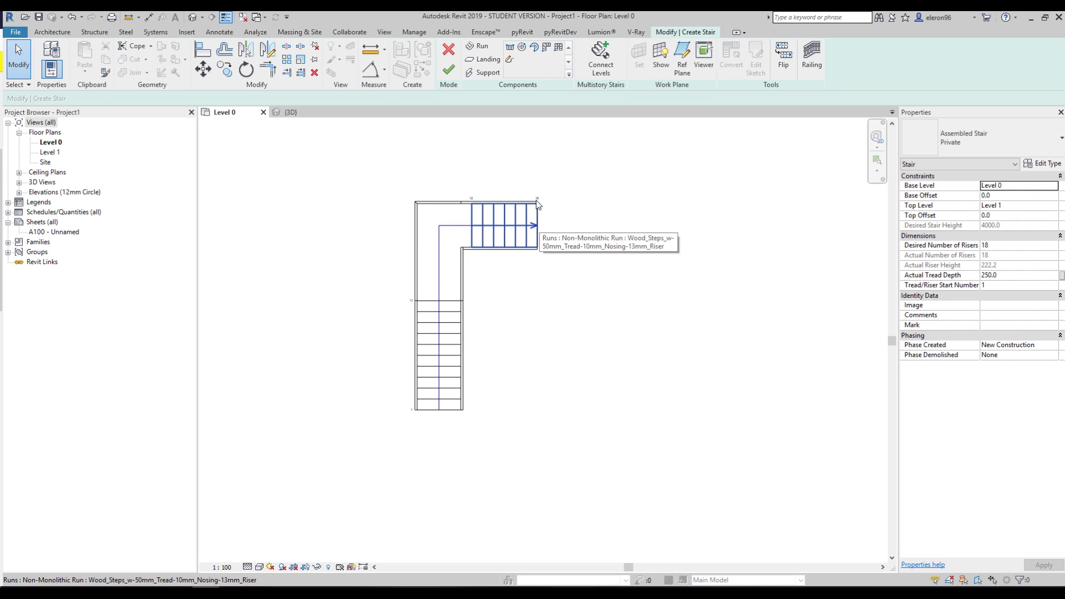
click(447, 71)
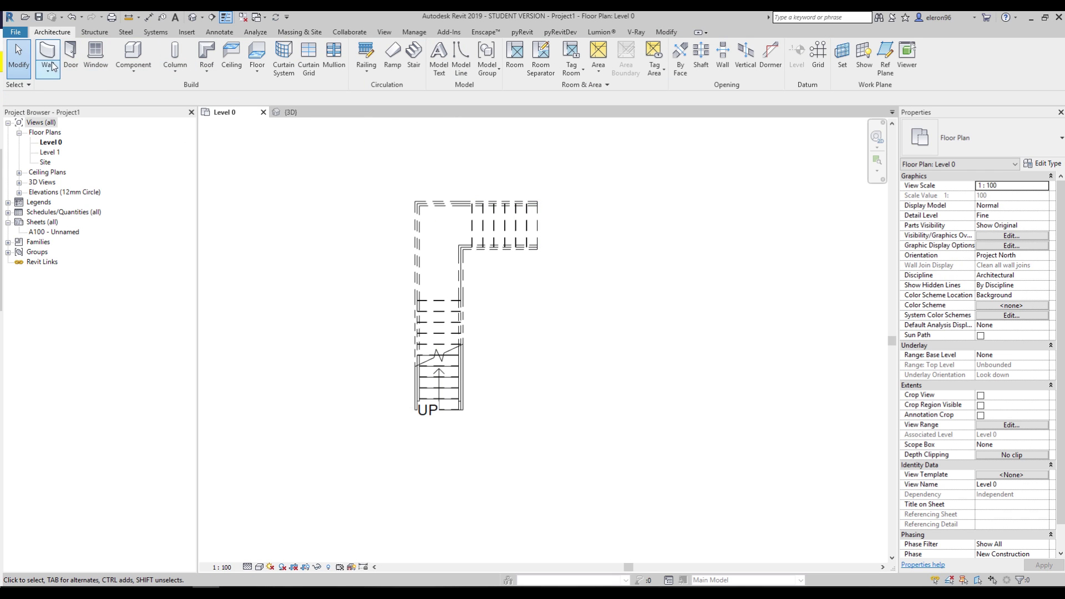
Create a rectangular floor on Level 0, about 4400 by 2300 mm, against the foot of the stair
click(257, 54)
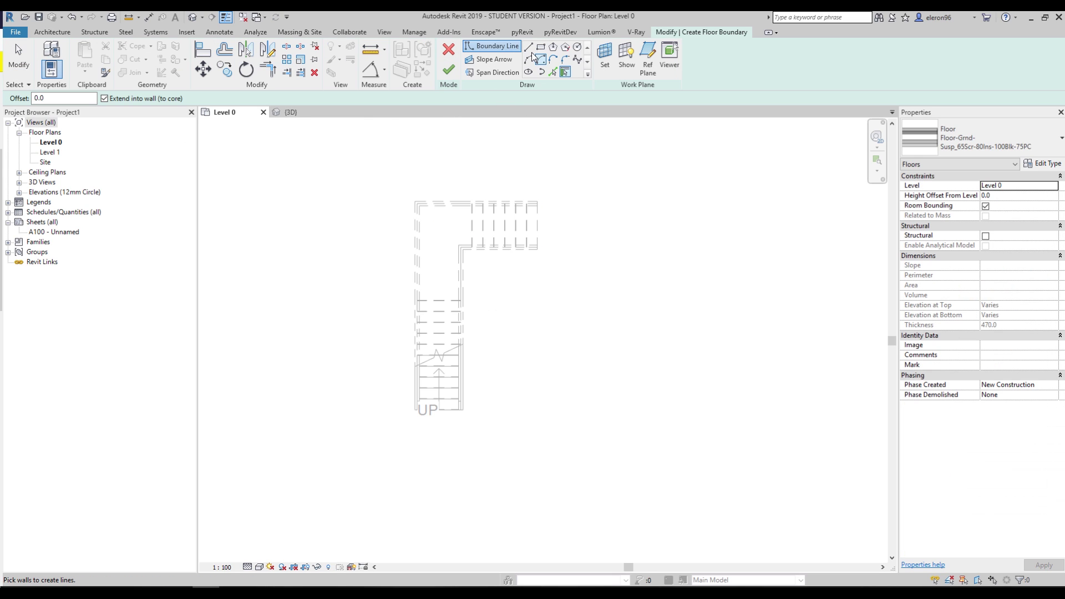
click(541, 46)
click(366, 410)
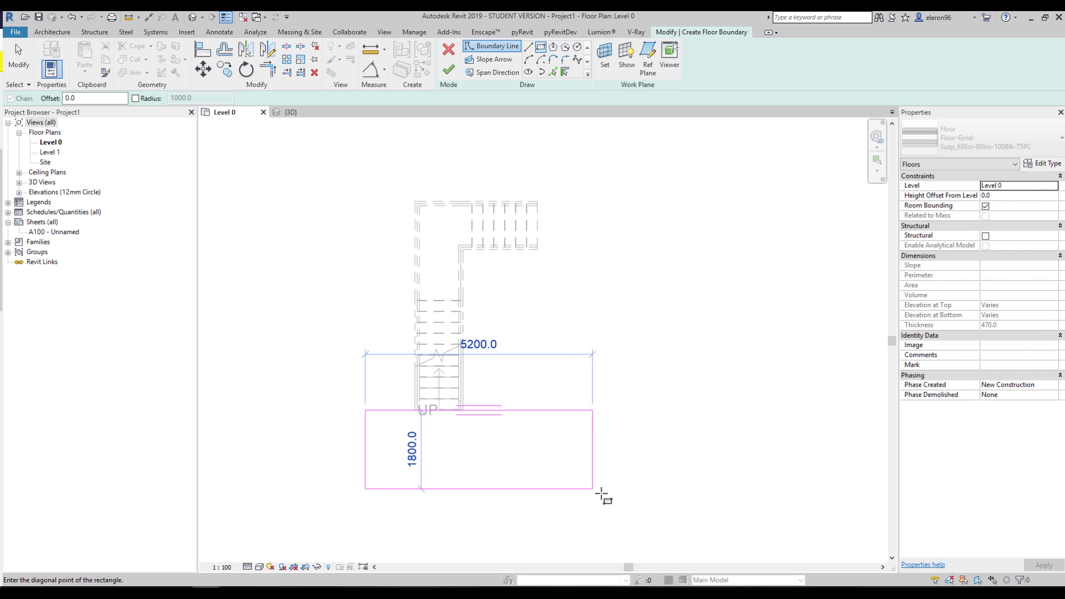
click(557, 510)
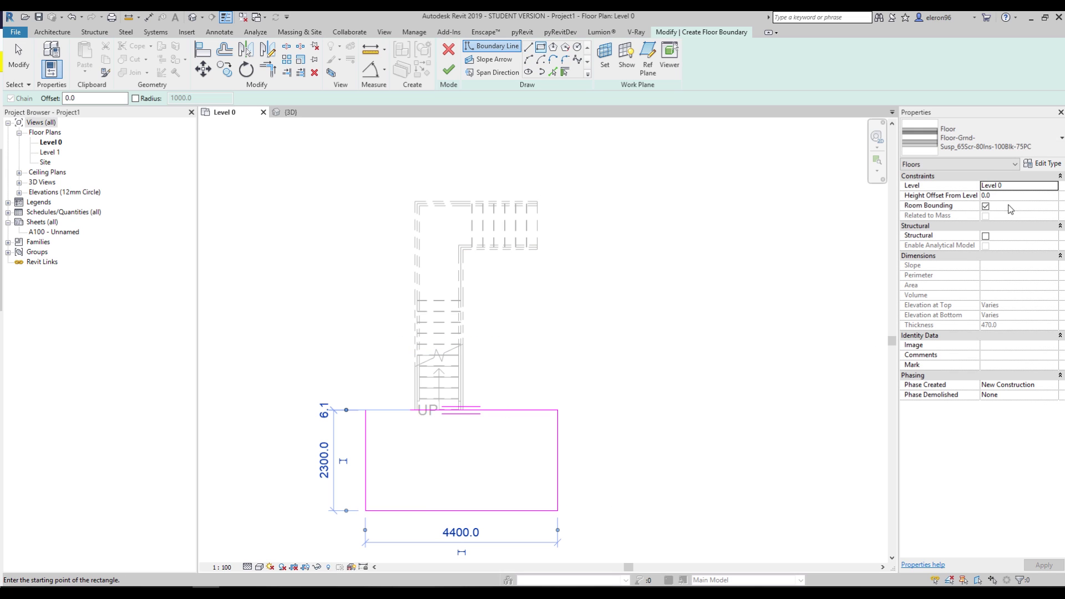
click(448, 69)
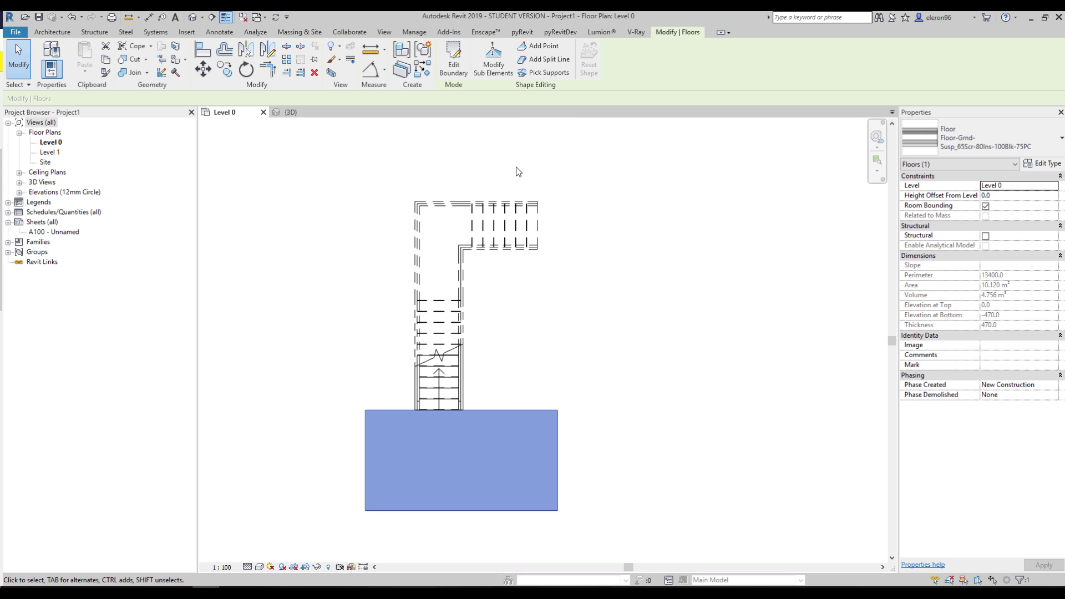
Create a rectangular floor on Level 1, about 3700 by 3200 mm, against the top end of the stair
middle_drag(625, 221, 577, 248)
click(281, 181)
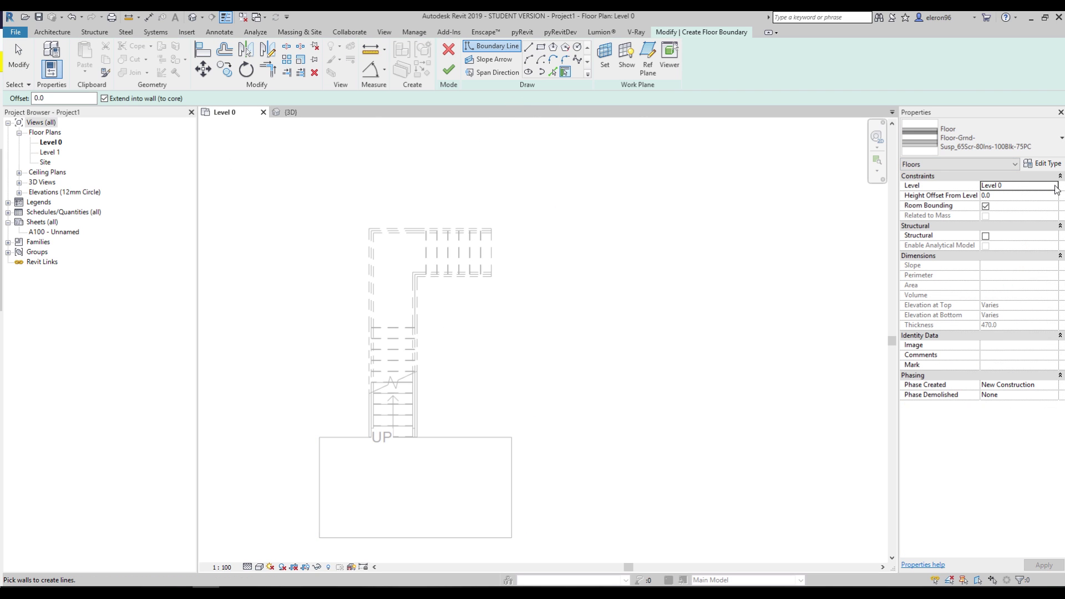
click(1056, 189)
click(998, 205)
click(541, 47)
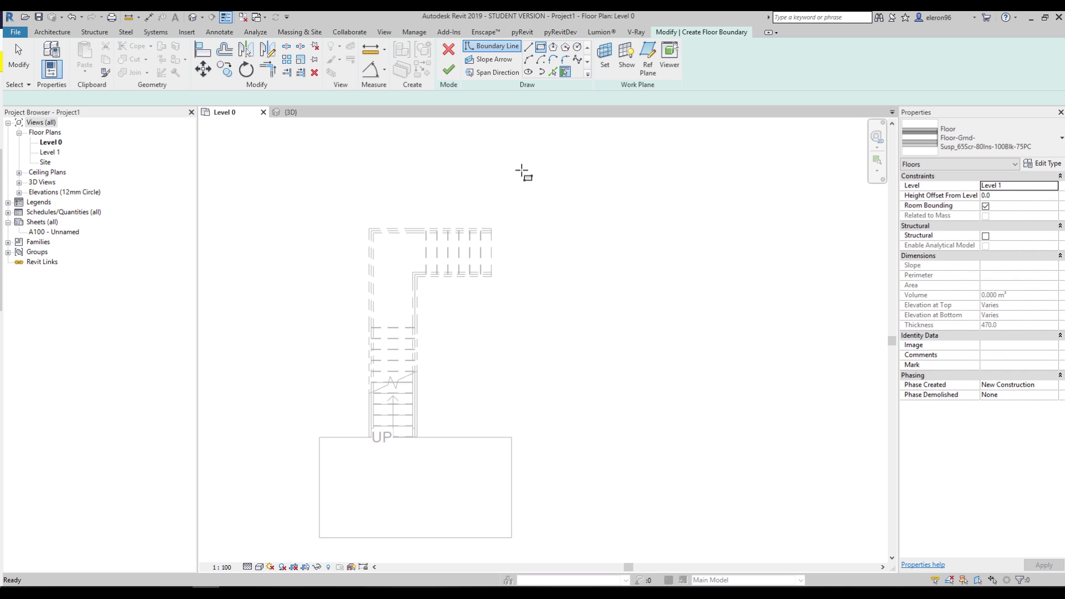
click(490, 185)
click(653, 325)
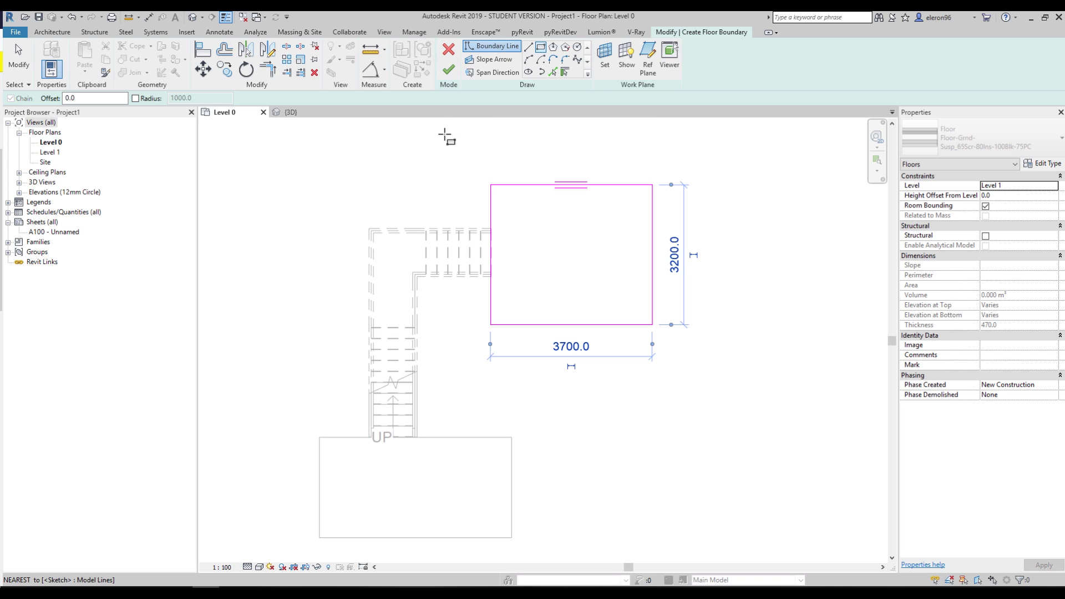
click(447, 70)
Examine in 3D how the L-shaped stair meets the Level 0 and Level 1 floors
click(291, 112)
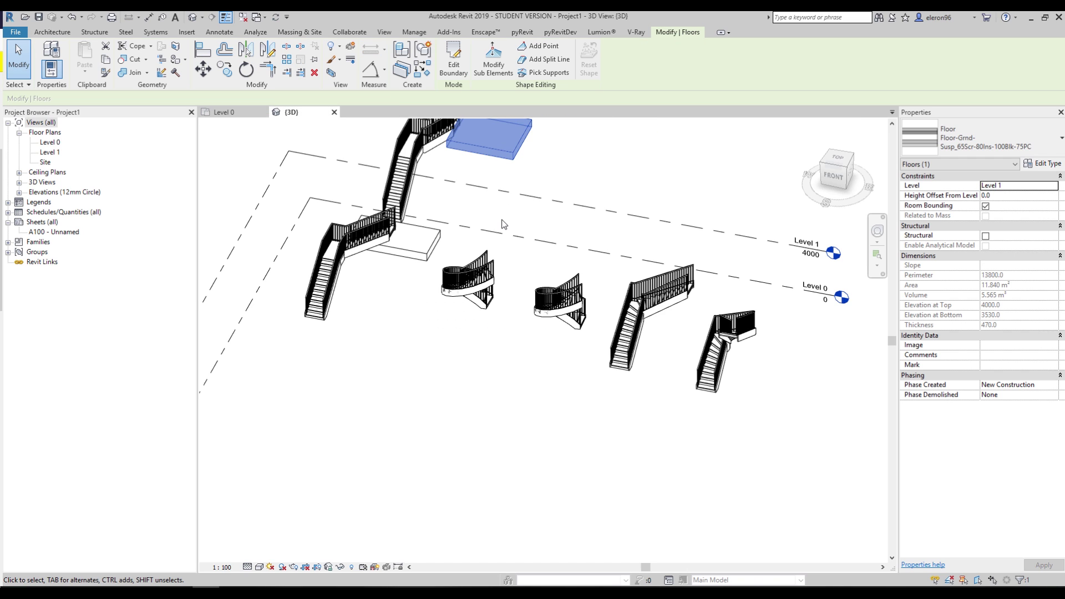
shift+middle_drag(504, 224, 577, 311)
scroll(594, 379, up, 5)
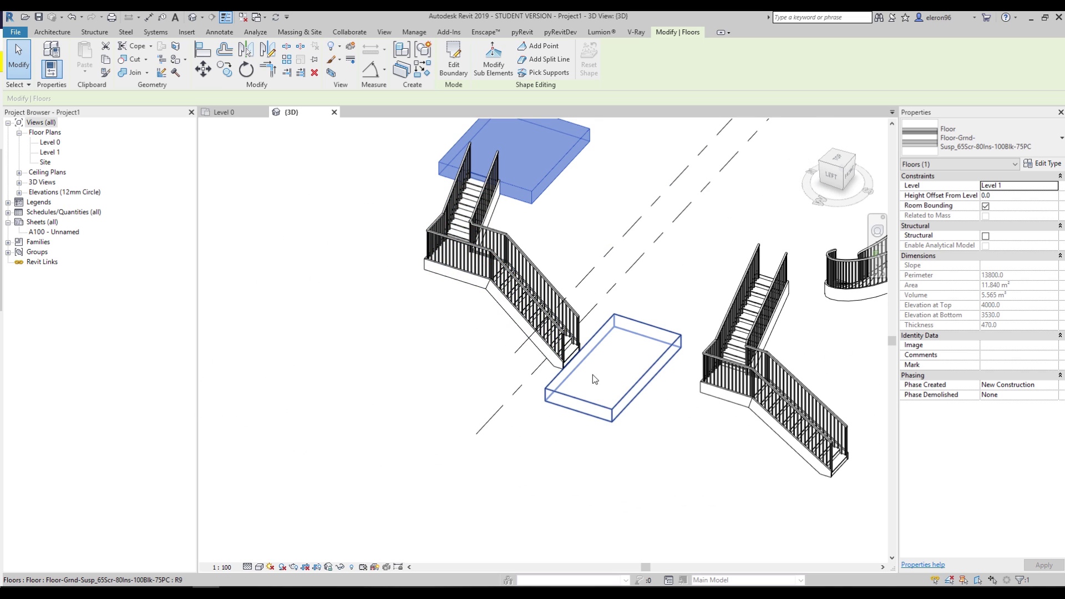
scroll(586, 333, up, 3)
middle_drag(477, 124, 532, 285)
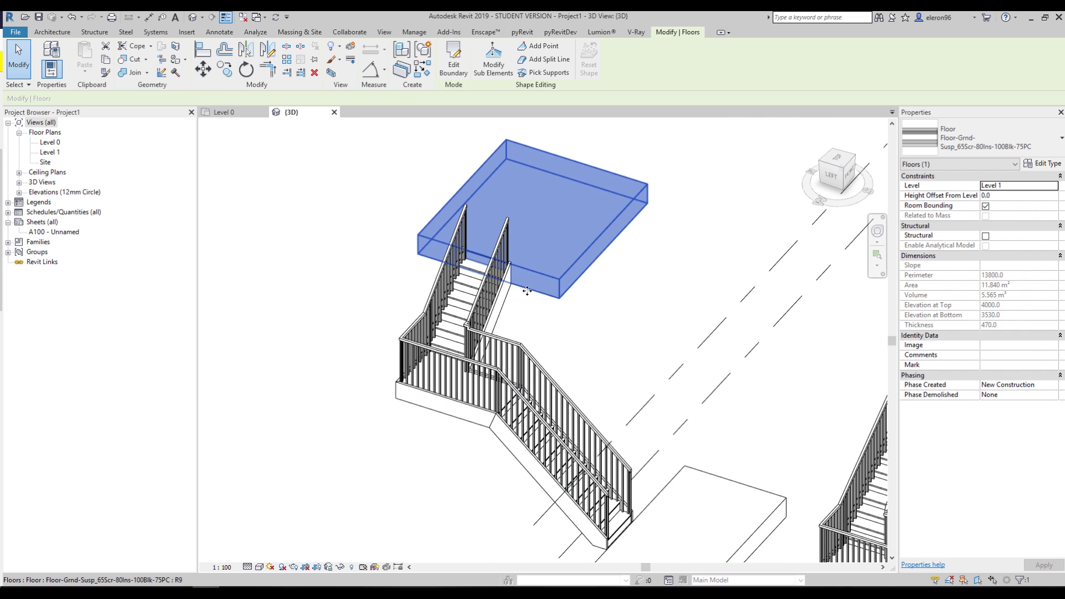
shift+middle_drag(527, 291, 520, 316)
key(Escape)
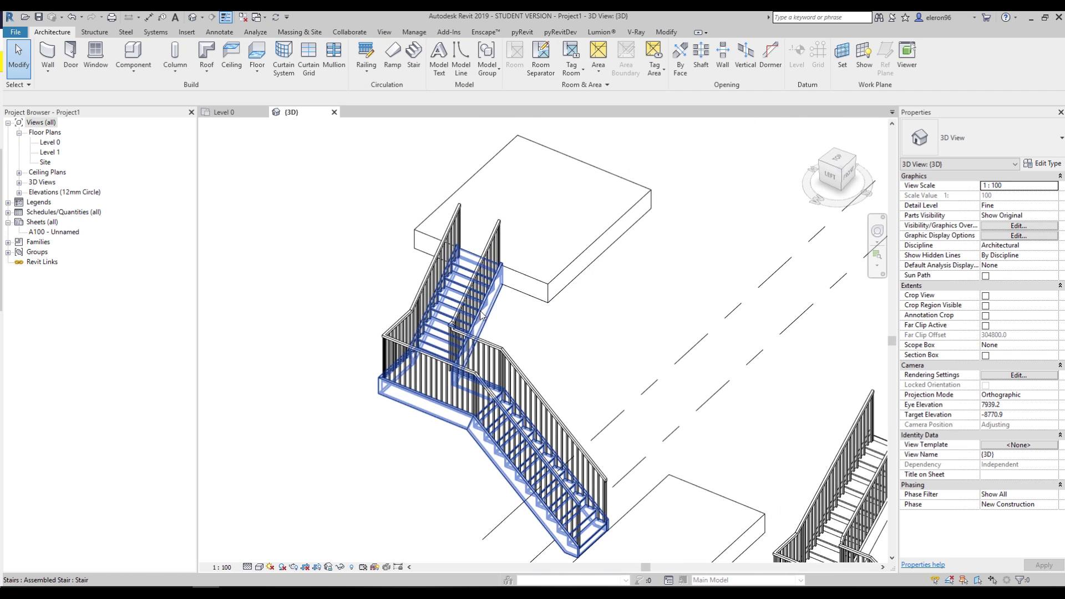
click(486, 312)
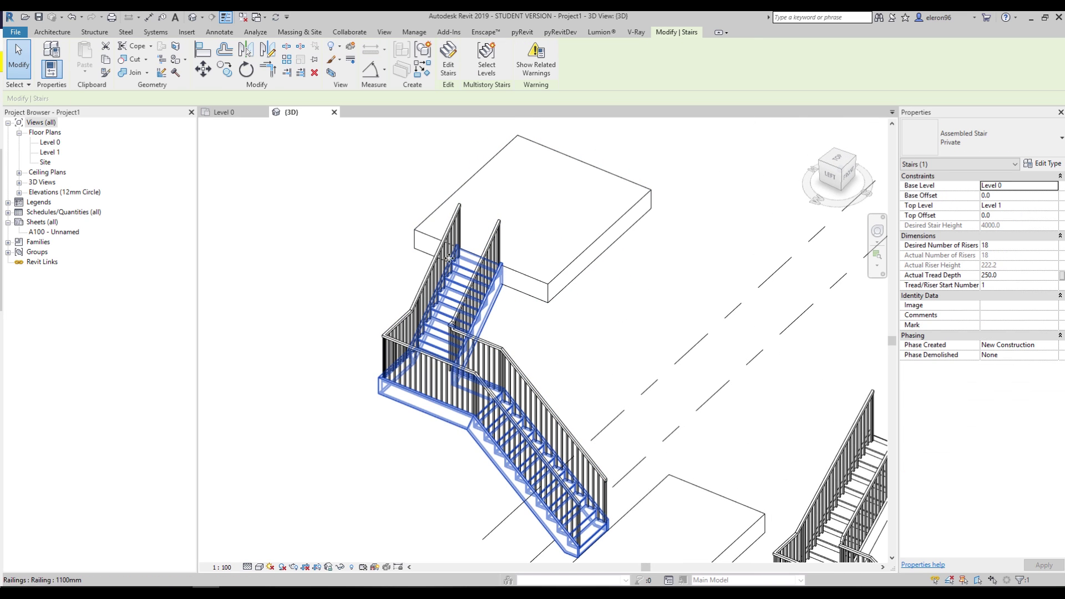
Open the L-shaped stair for editing in the Level 0 plan and select its upper run
click(228, 112)
key(Escape)
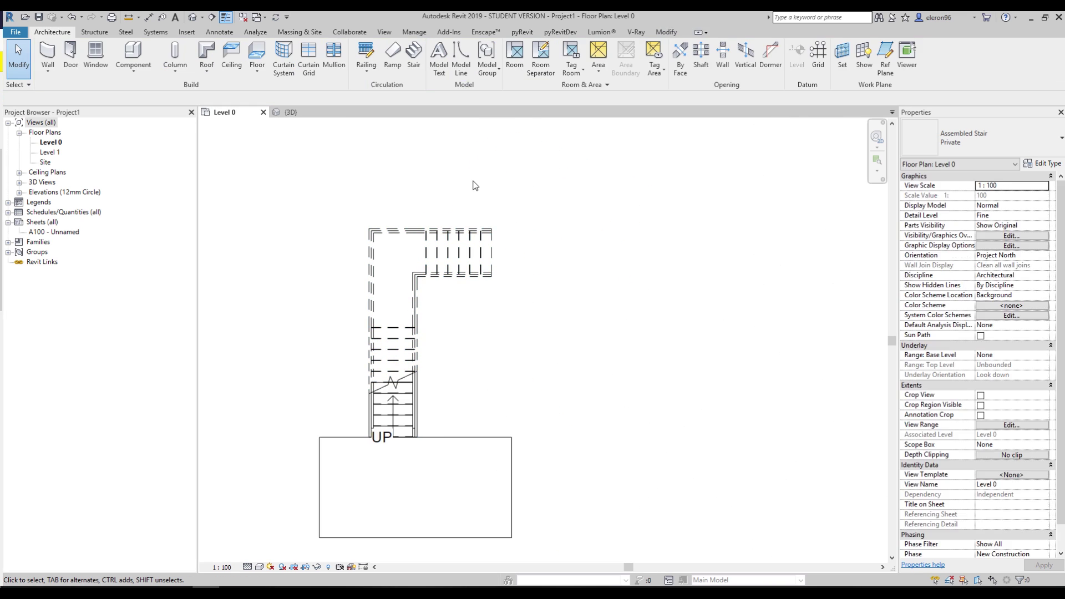
click(459, 273)
click(527, 305)
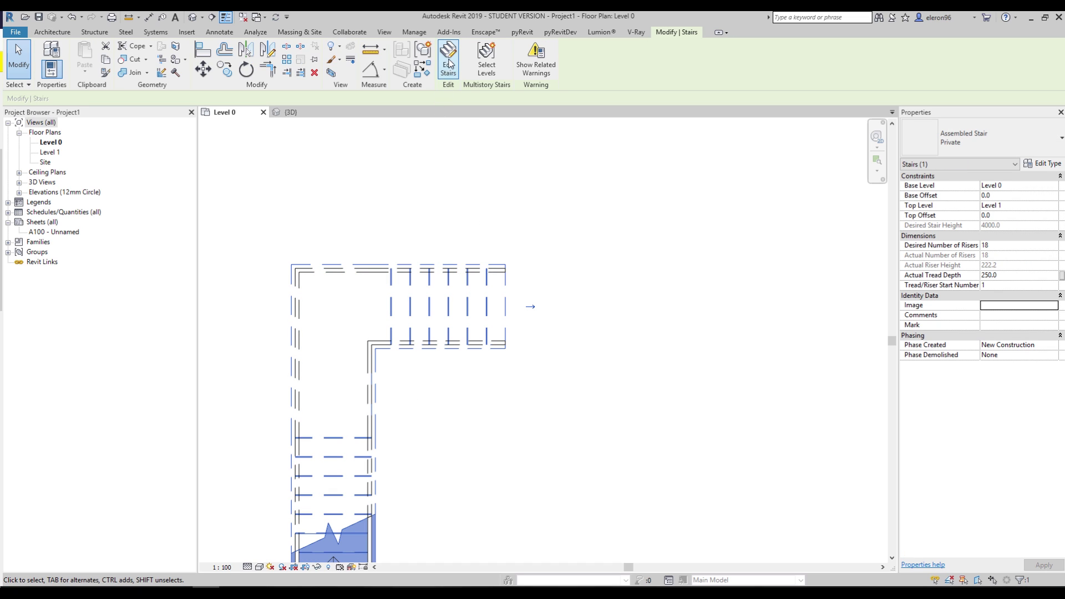
click(504, 306)
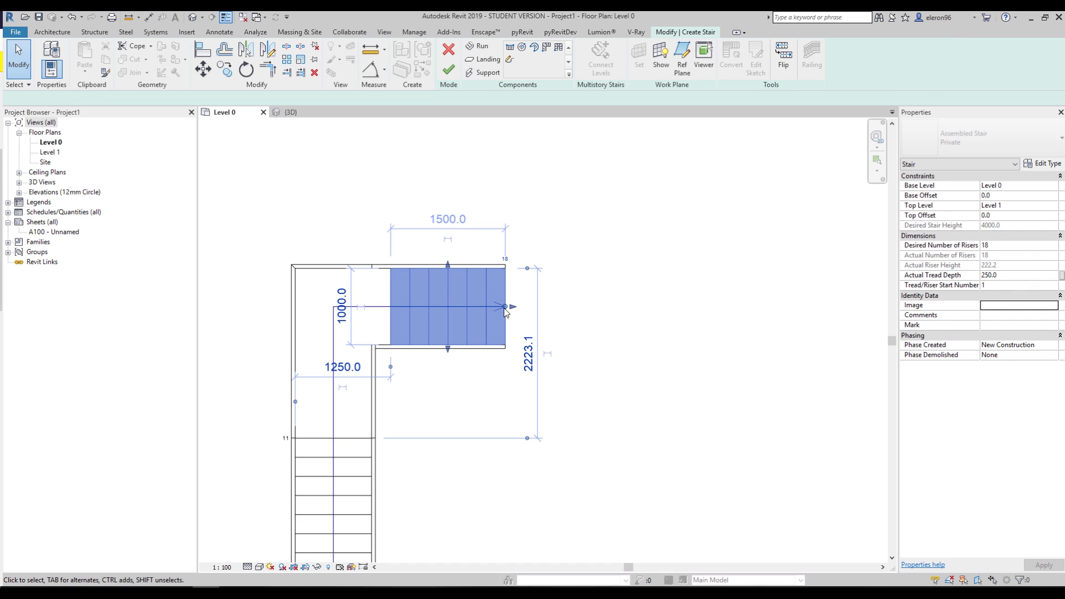
Extend the upper run to 2250 mm and check it against the Level 1 floor in 3D
scroll(506, 309, up, 4)
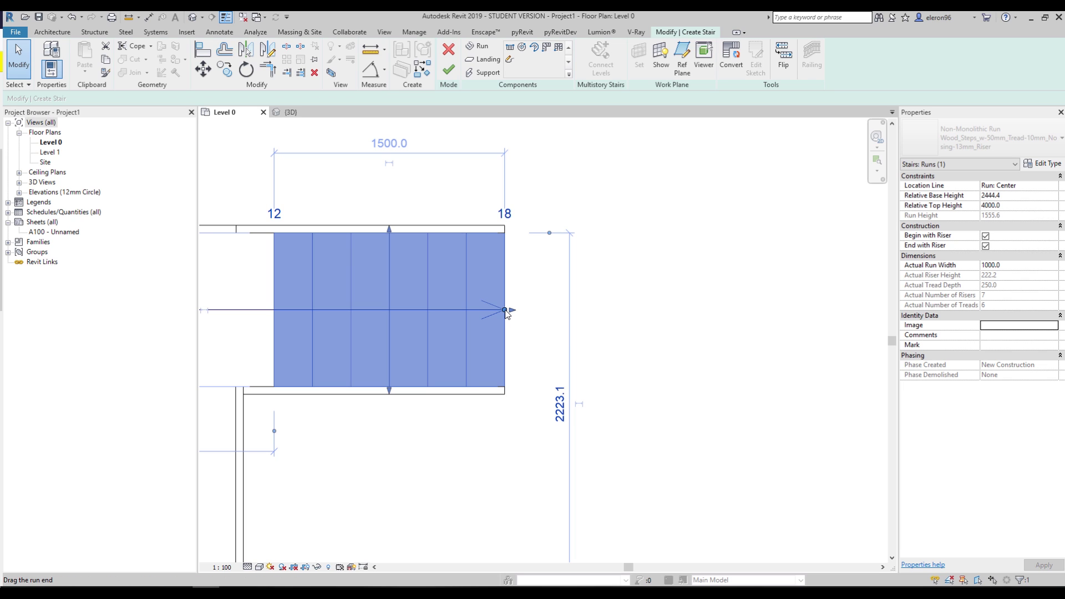
drag(506, 309, 563, 314)
click(608, 311)
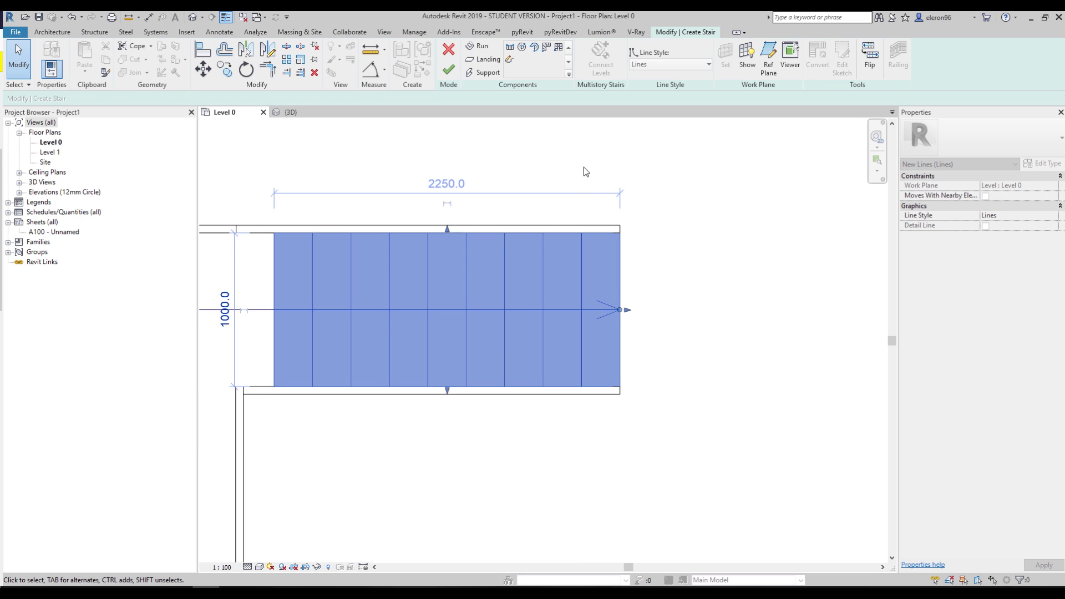
click(288, 113)
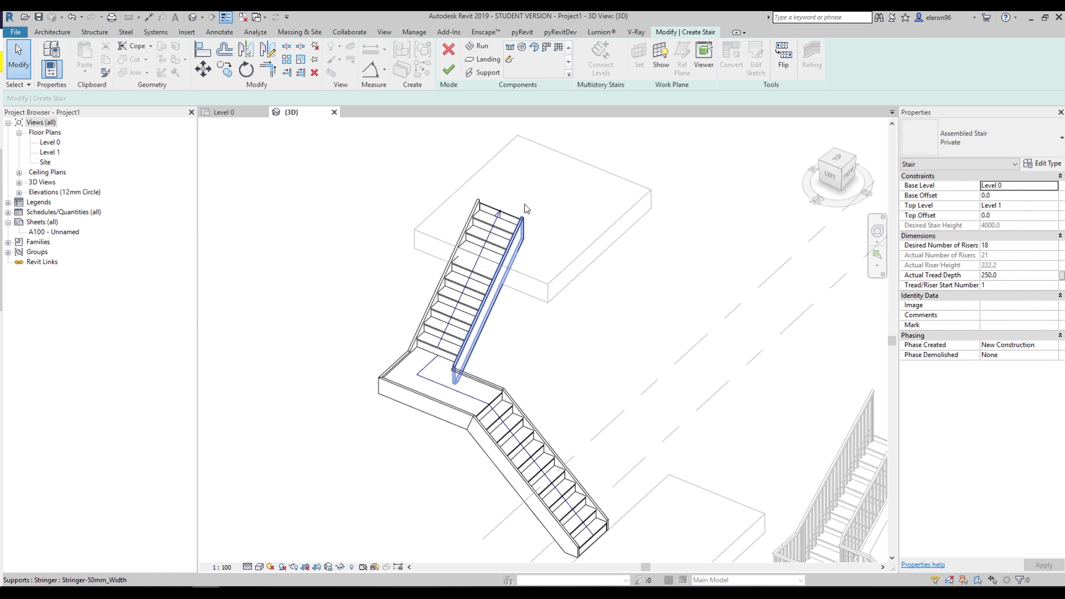
scroll(495, 270, up, 2)
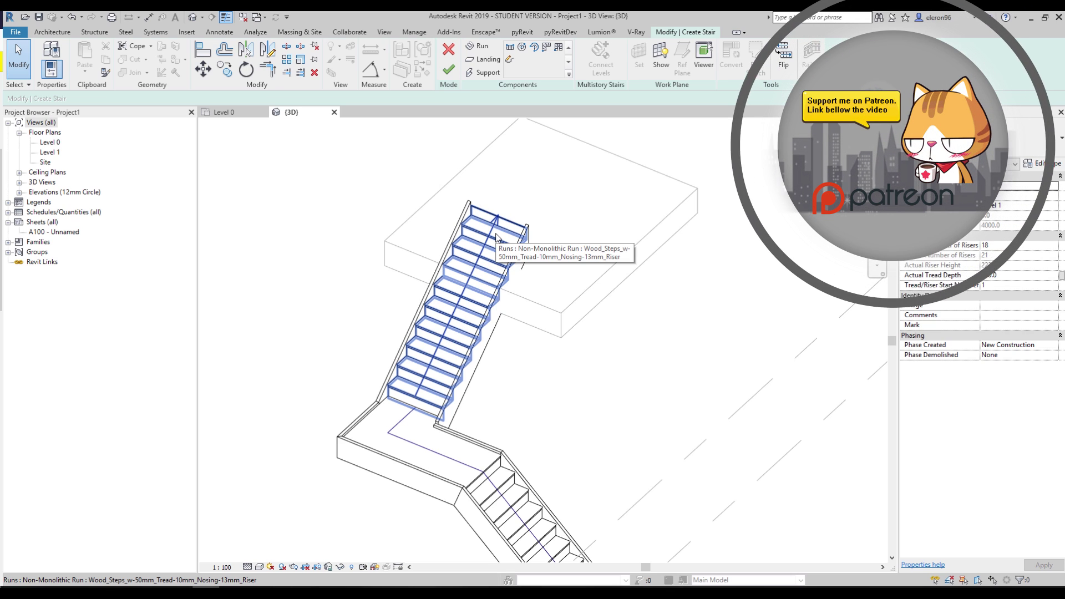
click(242, 114)
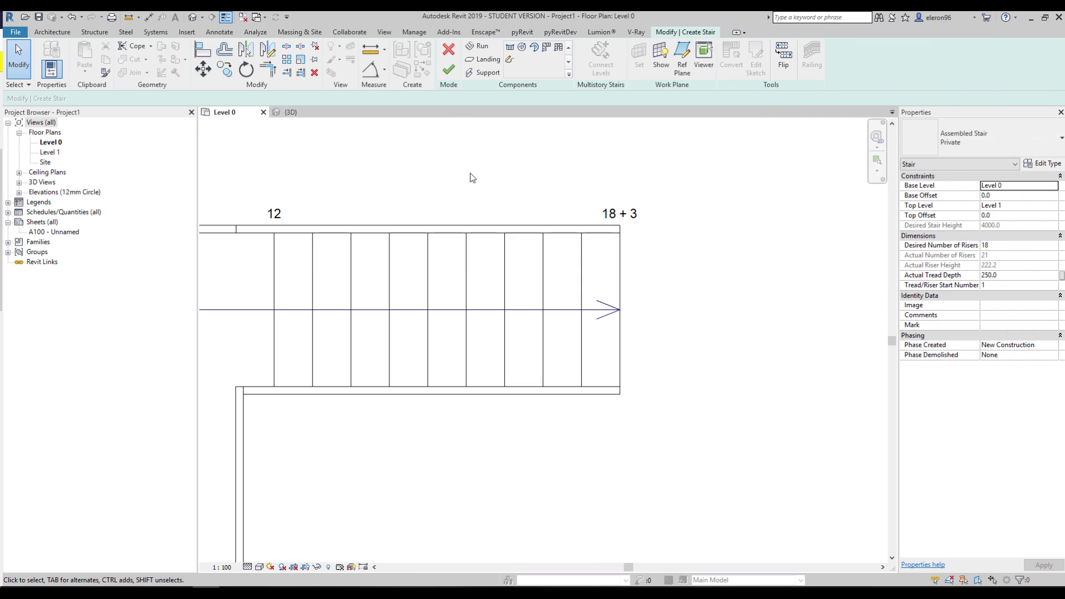
Shorten the upper run back to 1500 mm so that it ends at riser 18
click(609, 295)
drag(620, 315, 505, 310)
click(504, 177)
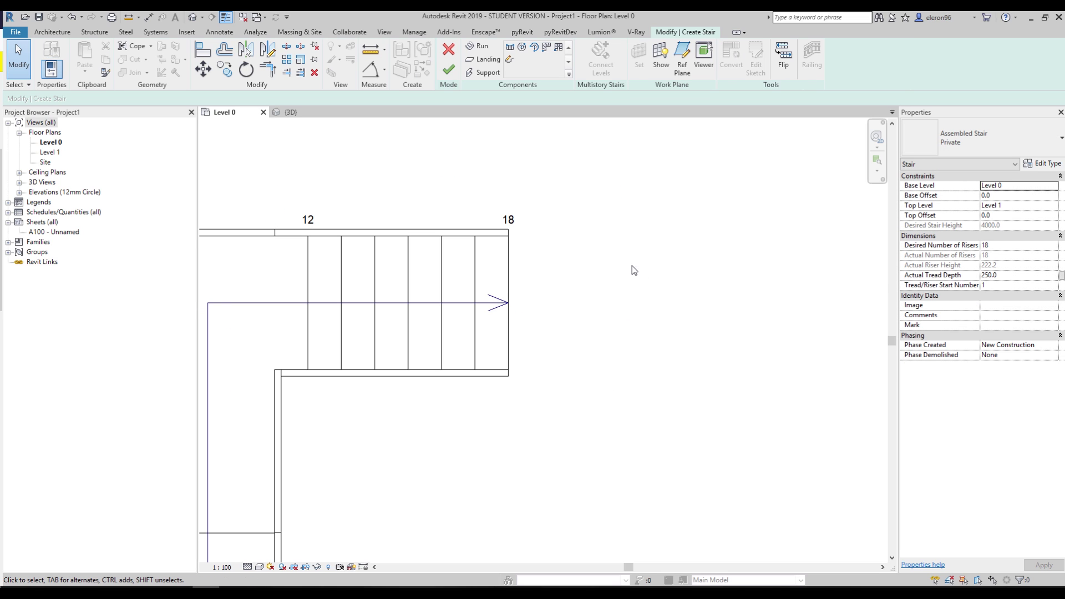
Set the stair's desired number of risers to 22 and compare its top with the Level 1 floor in 3D
click(998, 245)
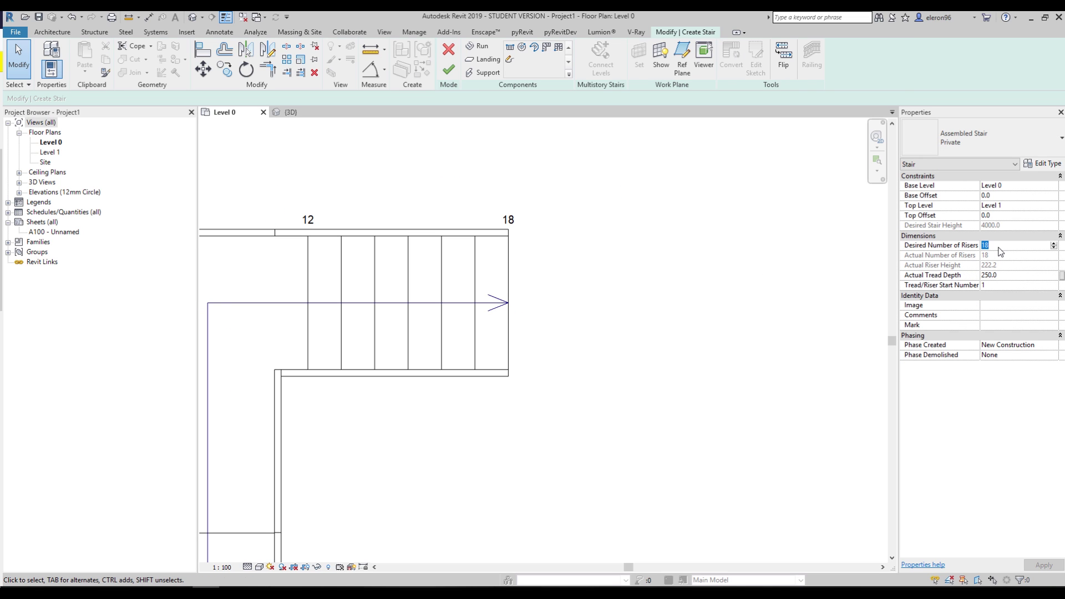
text(22)
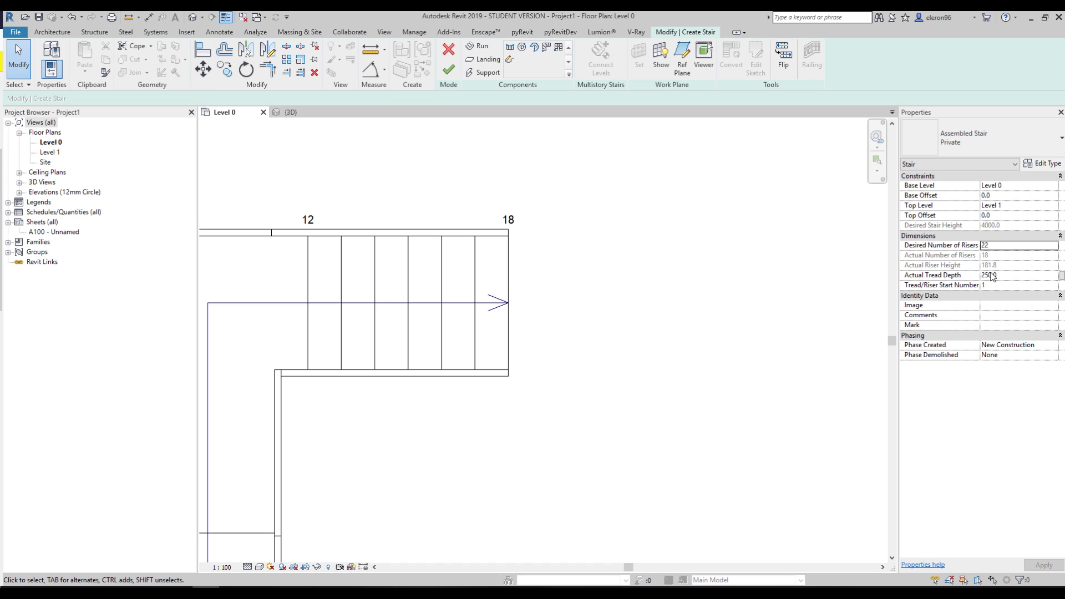
click(291, 113)
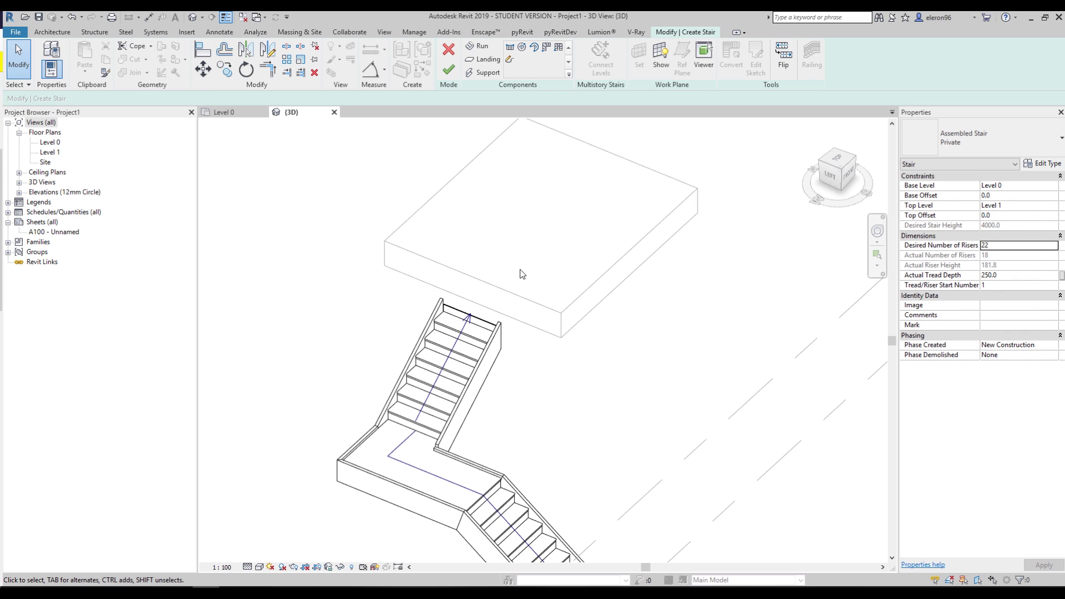
shift+middle_drag(294, 221, 587, 252)
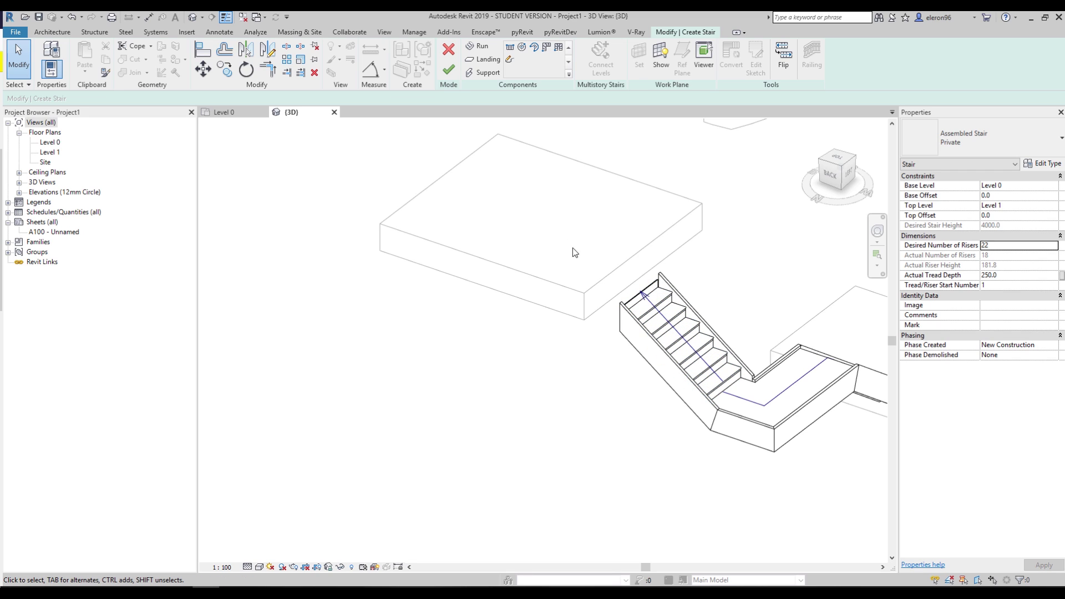
Extend the upper run from its free end in the Level 0 plan until the stair has 22 risers
click(260, 113)
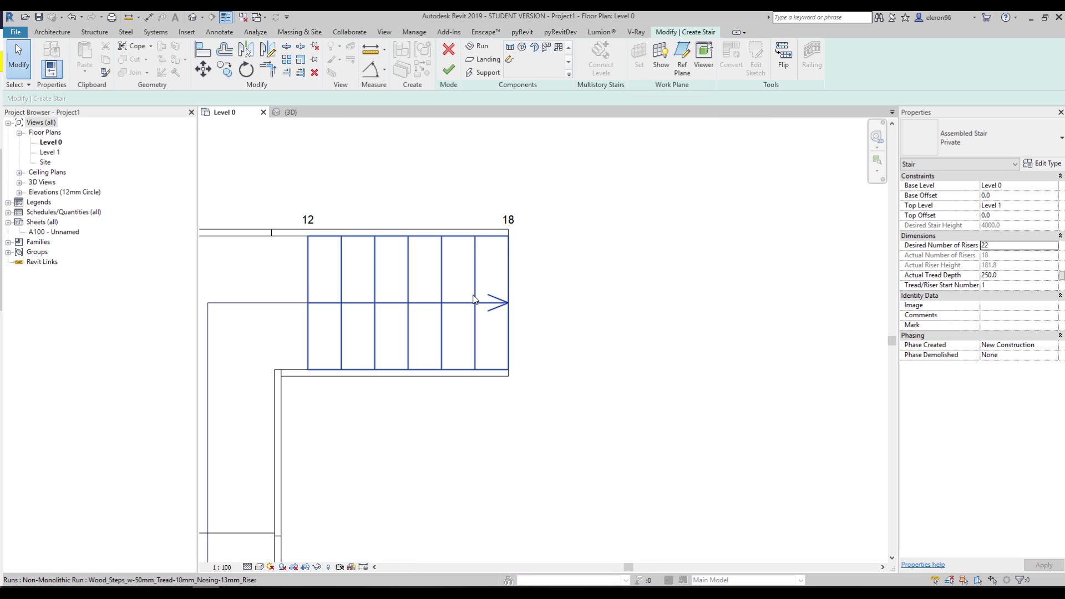
click(481, 278)
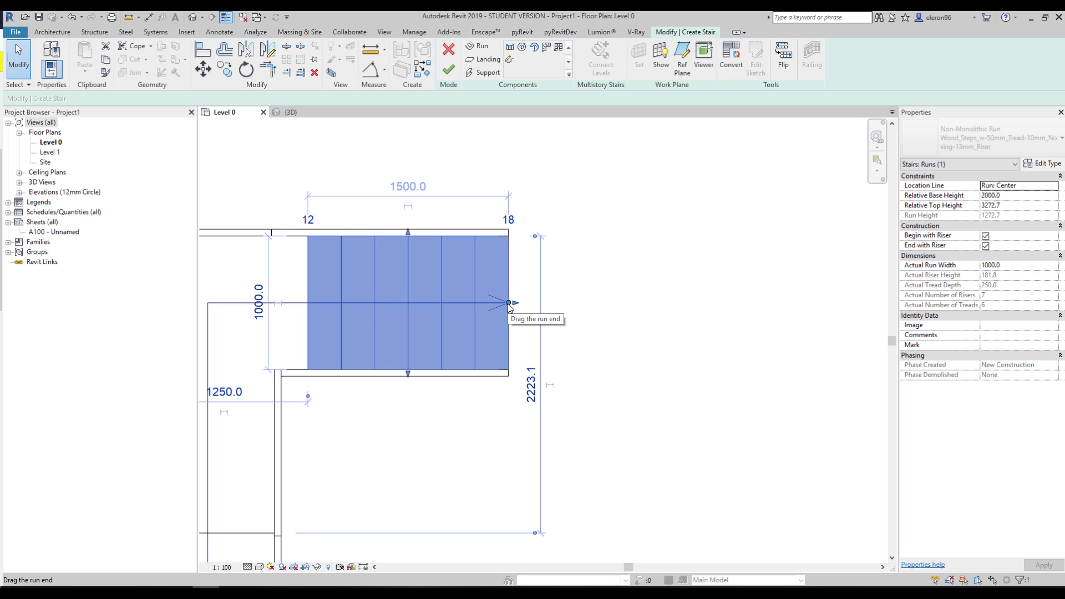
drag(509, 307, 643, 297)
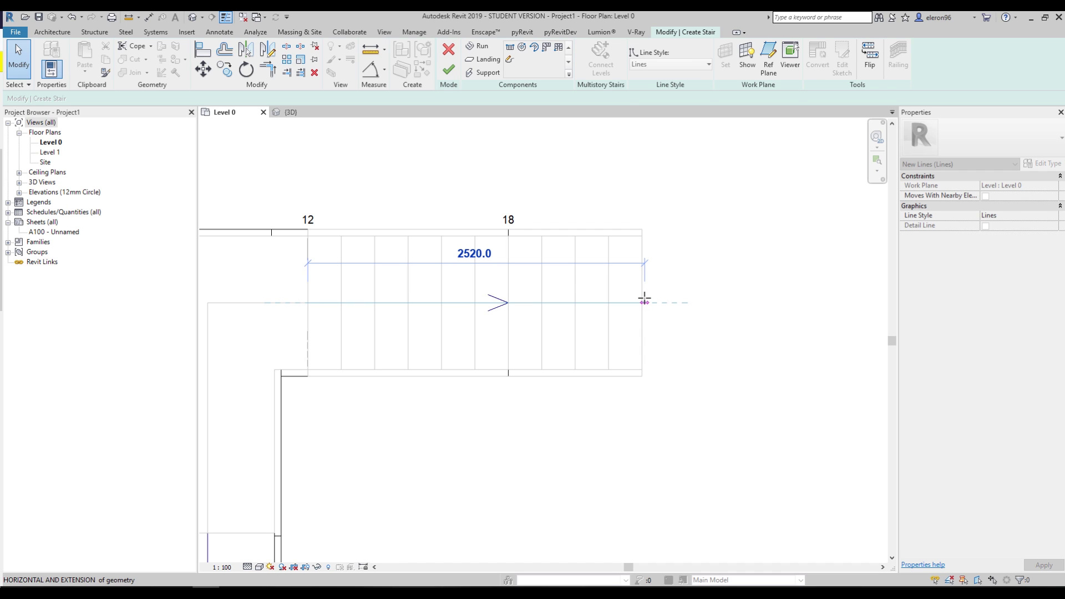
click(644, 299)
Finish the stair edit and inspect its connection to the Level 1 floor in 3D
click(301, 112)
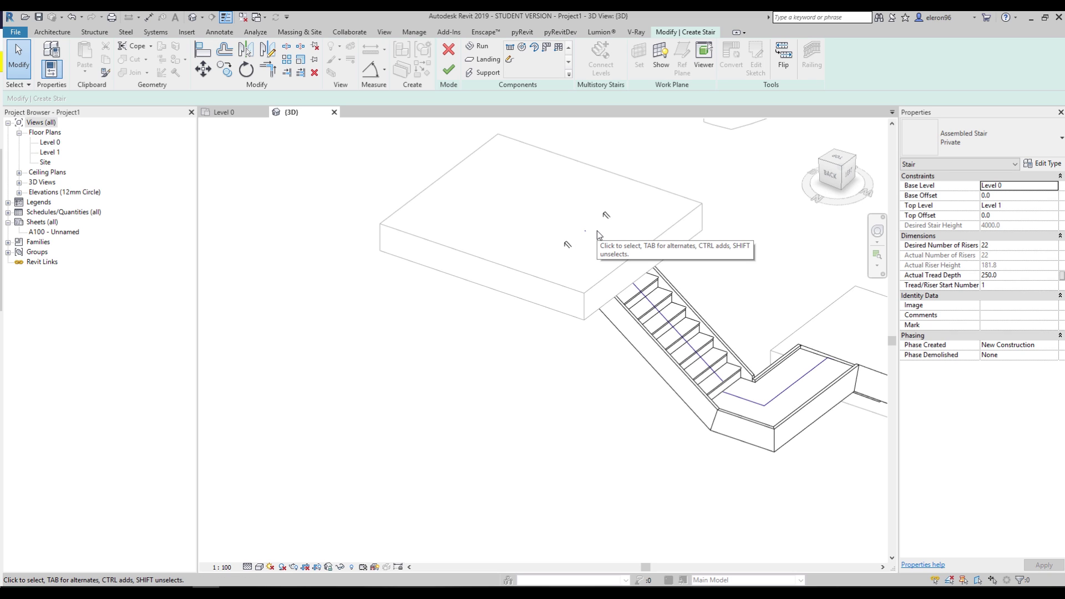
click(448, 70)
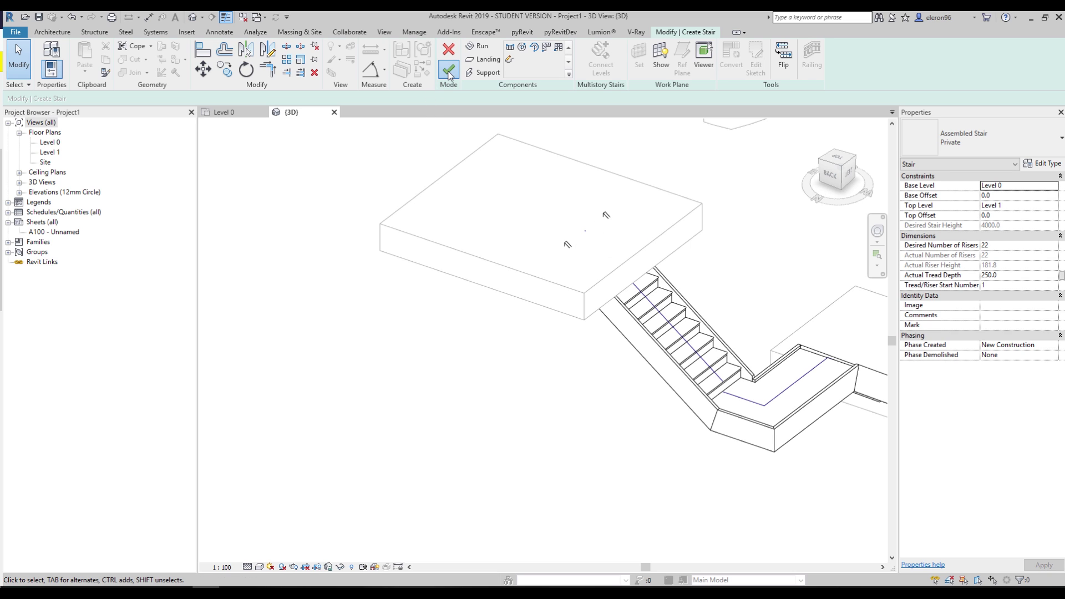
shift+middle_drag(582, 217, 540, 232)
click(540, 232)
click(531, 319)
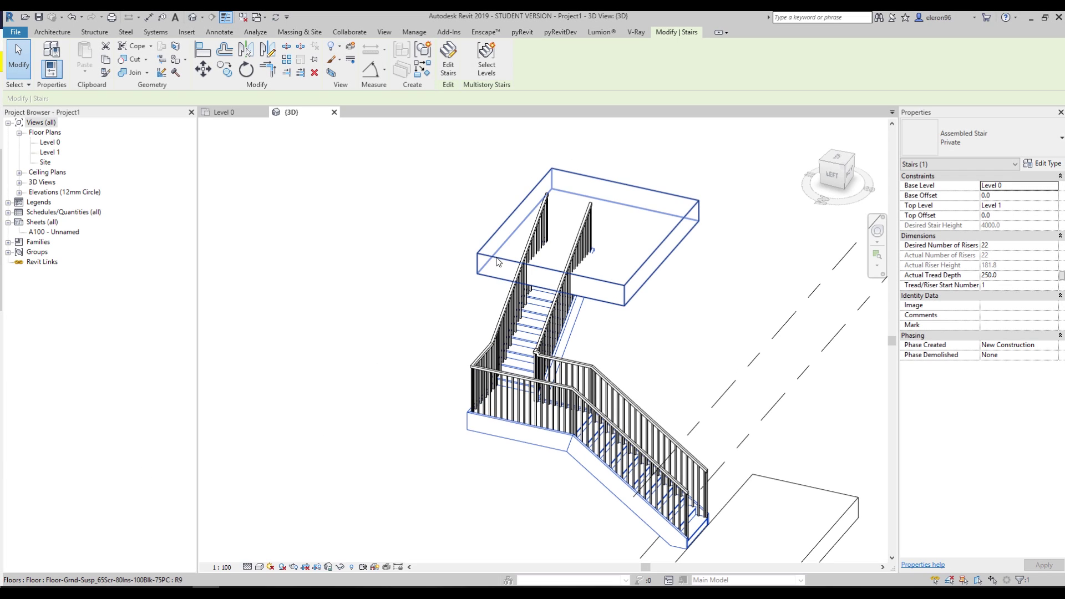
Delete both railings from the stair that connects to the Level 1 floor
click(497, 259)
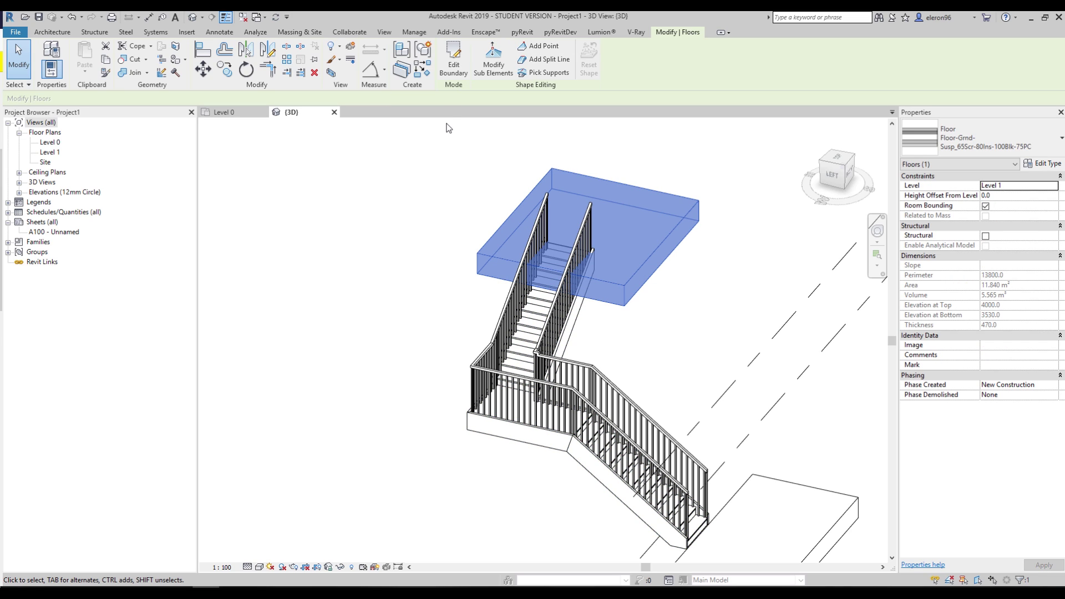
click(436, 298)
click(507, 321)
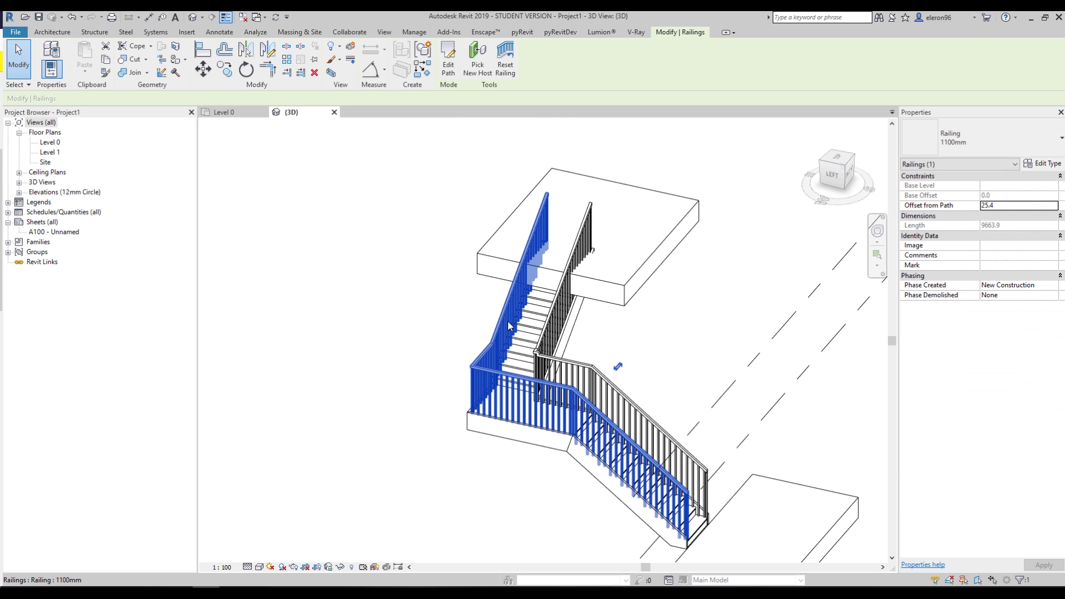
key(Delete)
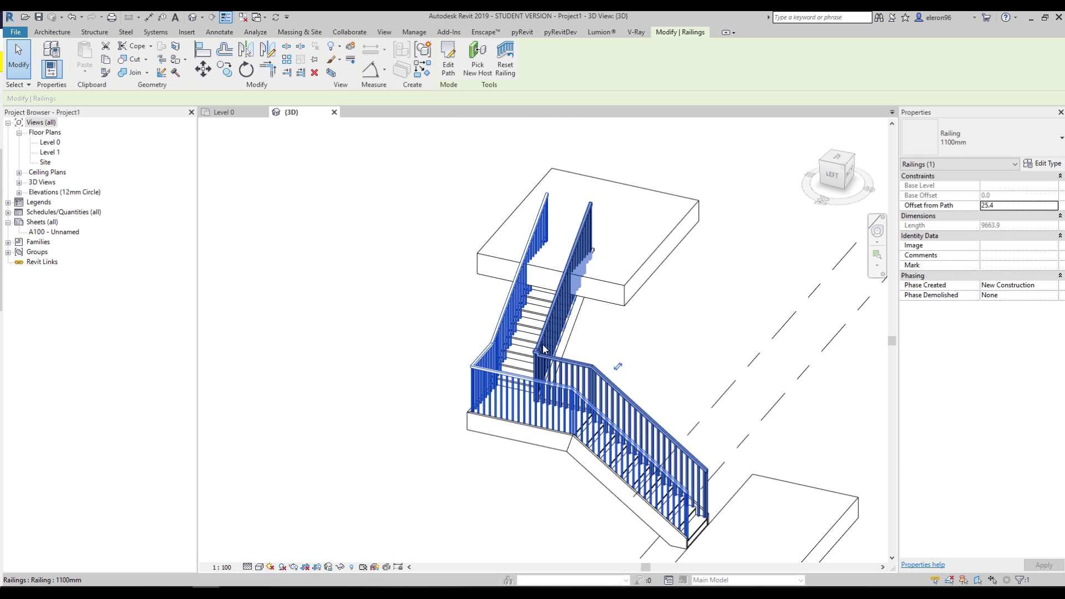
key(Delete)
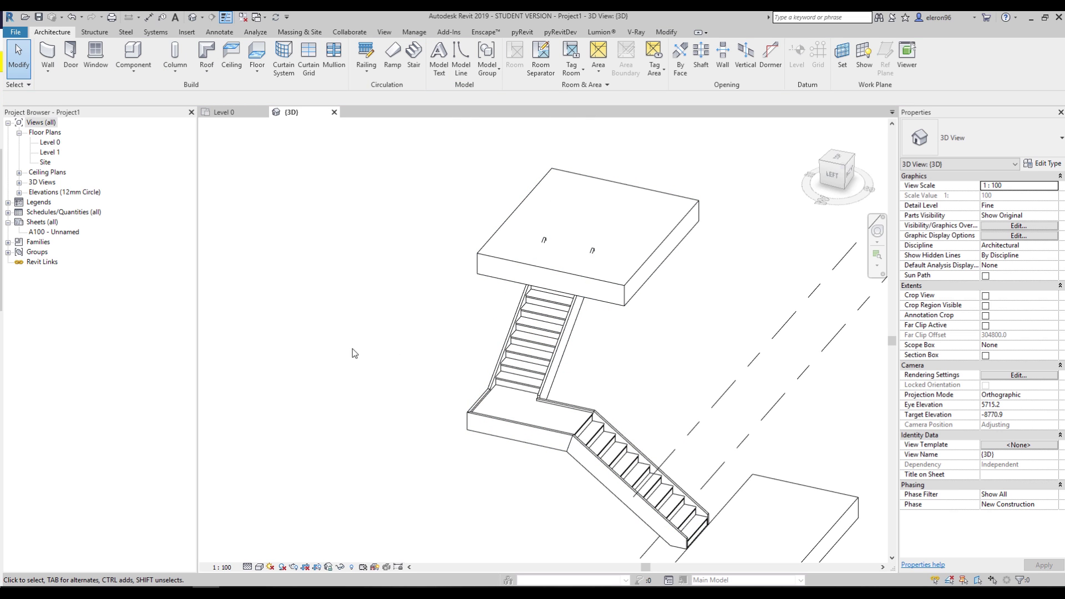
Switch to the web browser and look through the YouTube channel's uploaded videos
key(alt+Tab)
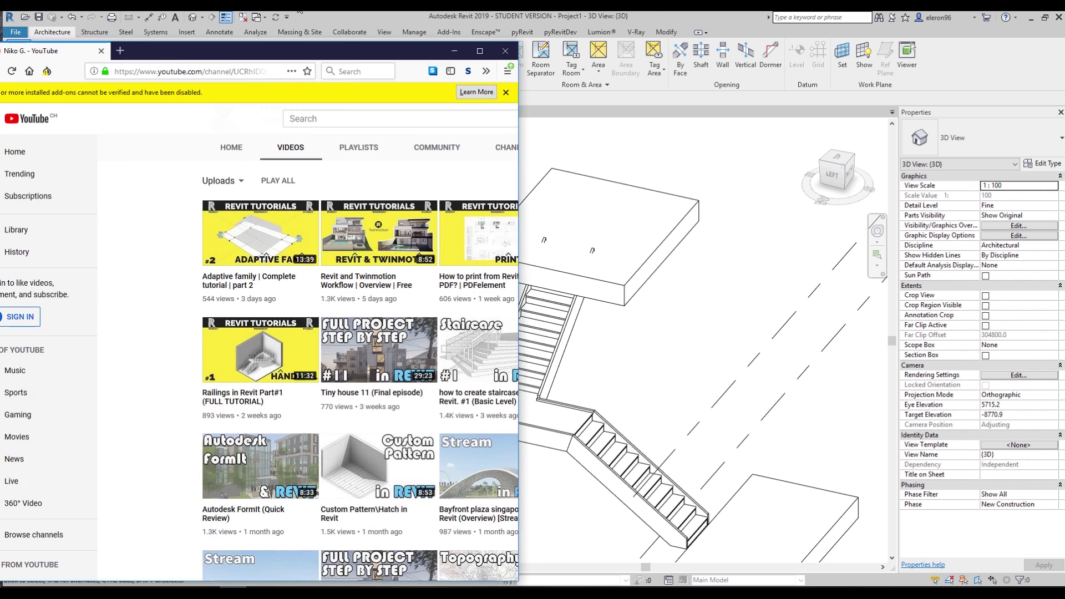
scroll(444, 172, down, 3)
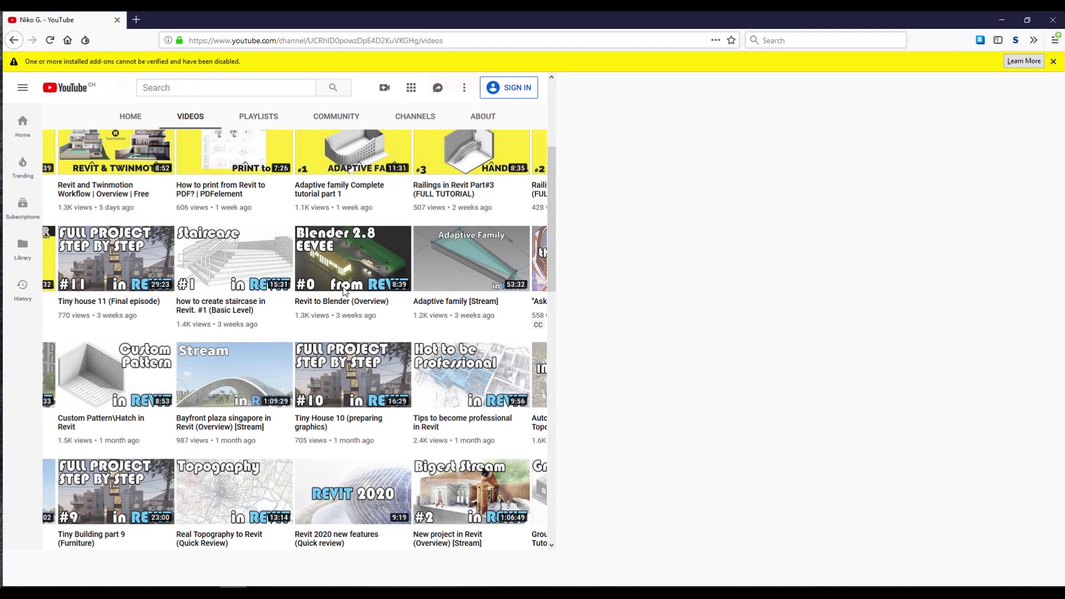
scroll(344, 292, up, 3)
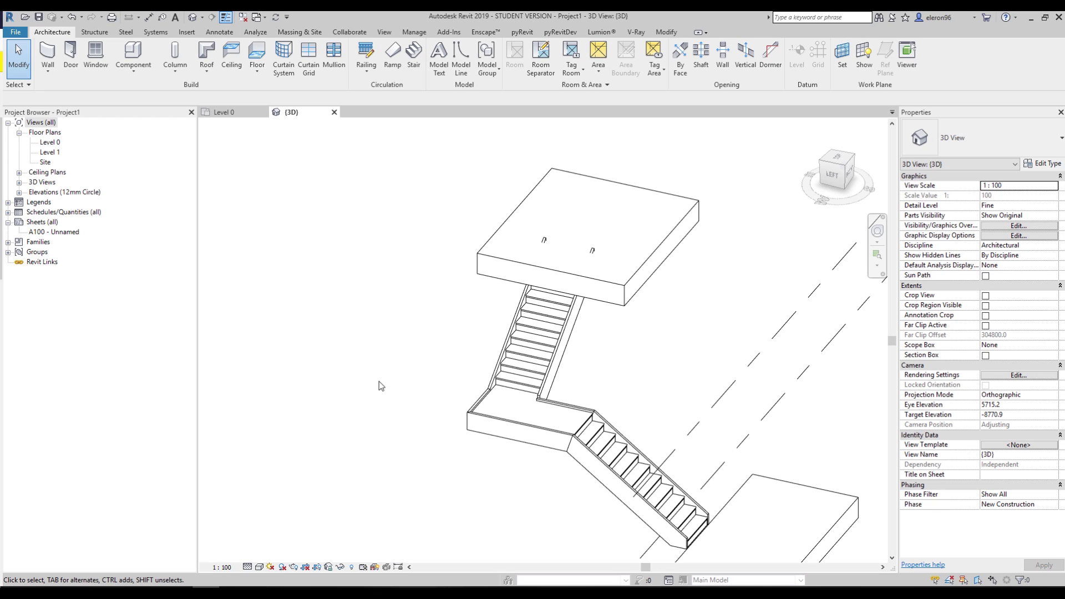
Move the Level 1 floor slab clear of the top of the stair's upper run
shift+middle_drag(378, 381, 473, 278)
click(443, 344)
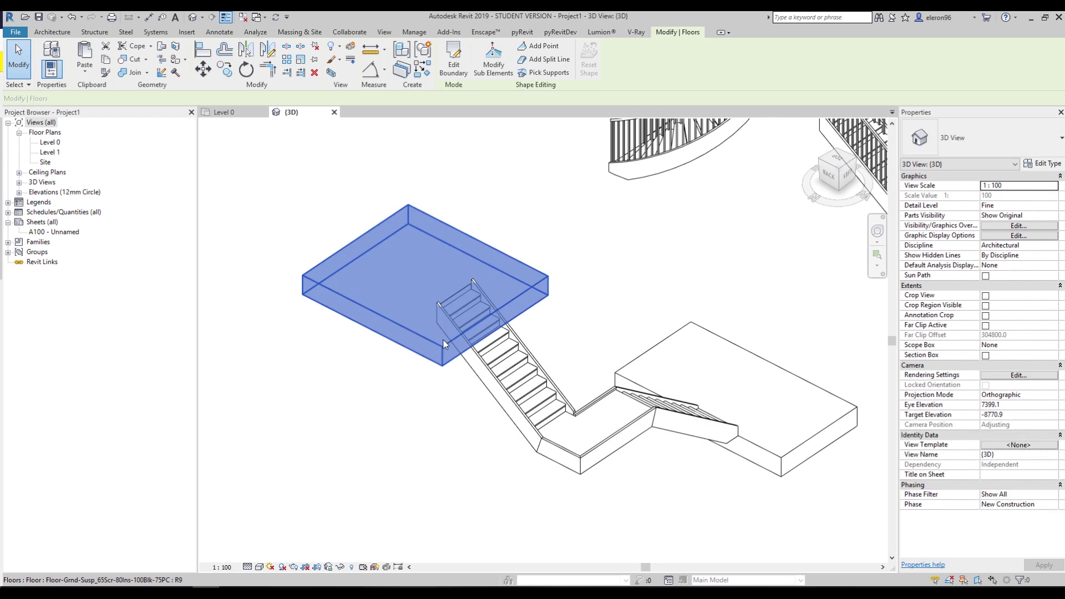
mouse_move(437, 341)
mouse_down()
mouse_move(384, 304)
mouse_move(418, 340)
mouse_up()
key(Escape)
shift+middle_drag(418, 340, 466, 380)
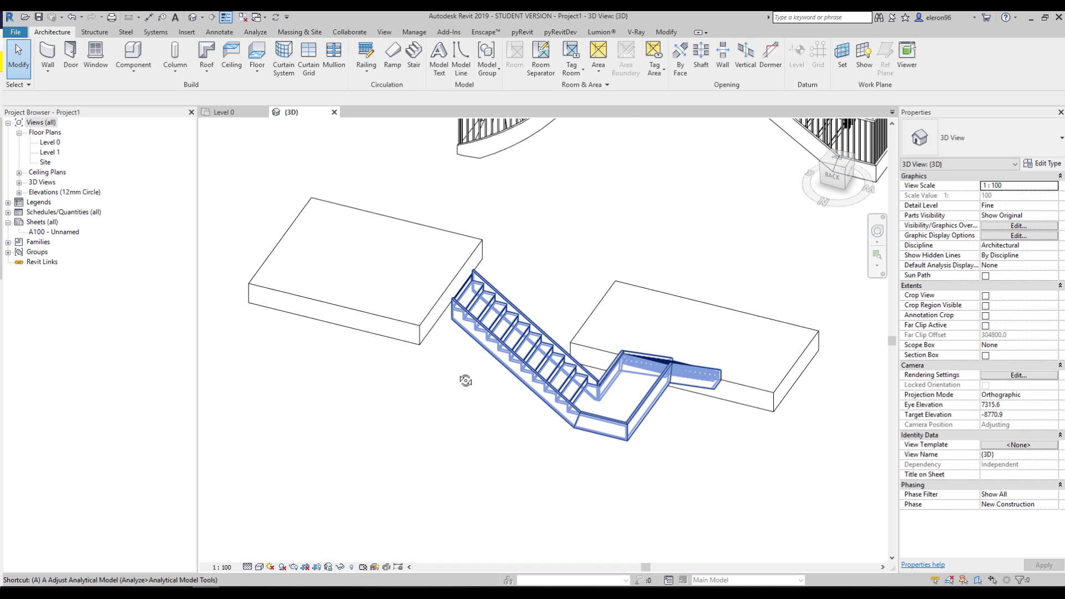
Align the top end of the stair with the adjacent side face of the Level 1 floor slab
key(a)
key(l)
scroll(471, 294, up, 3)
click(441, 311)
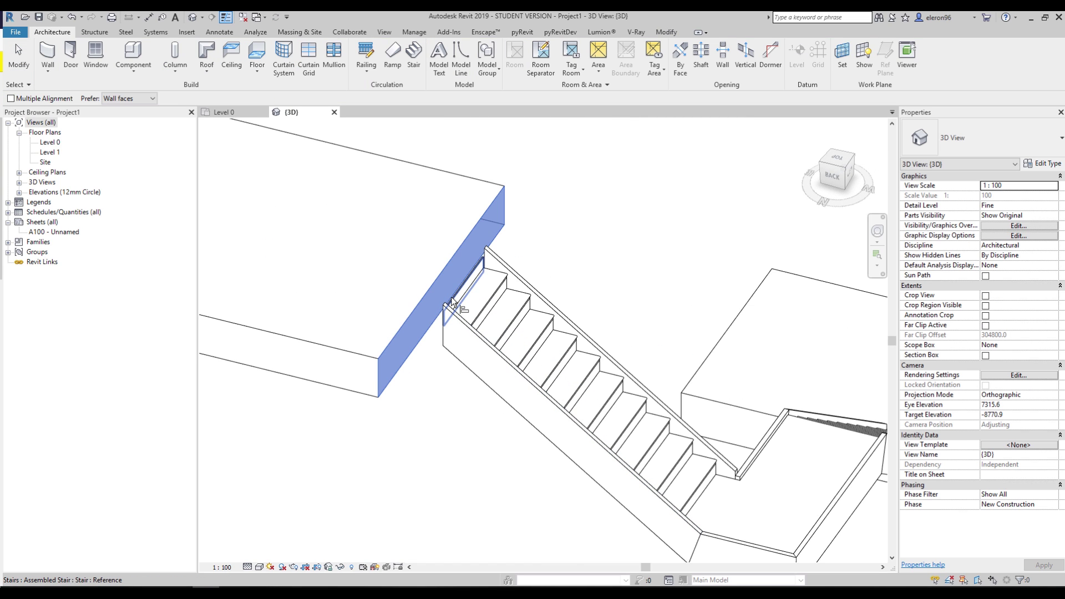
scroll(452, 302, down, 5)
shift+middle_drag(452, 302, 388, 358)
key(Escape)
key(Escape)
Change the stair's type to the cast-in-place stair Insitu_Concrete_150mm_Waist
click(396, 388)
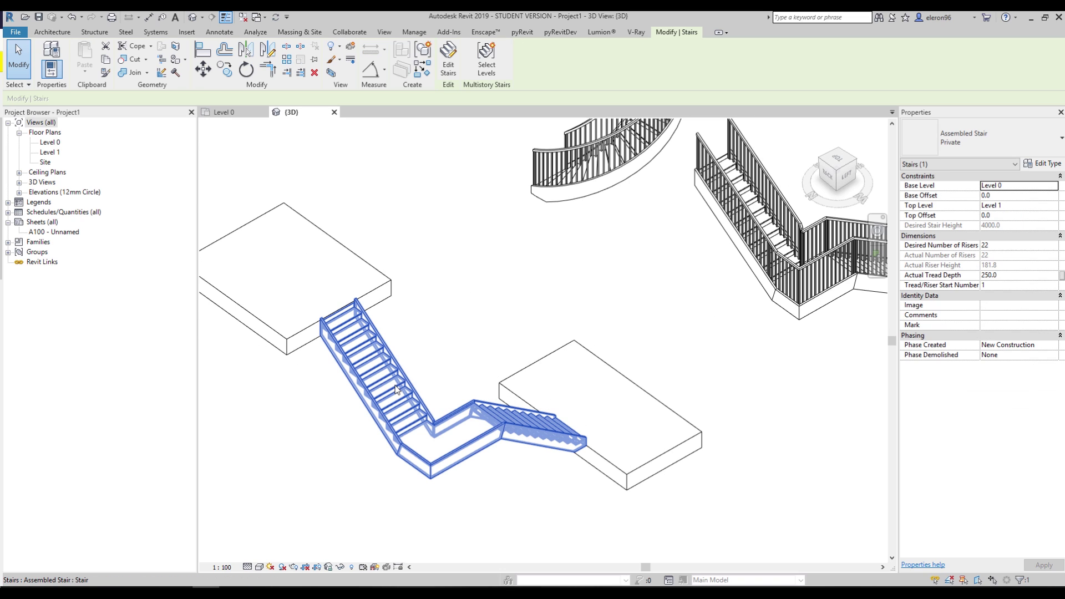
click(991, 150)
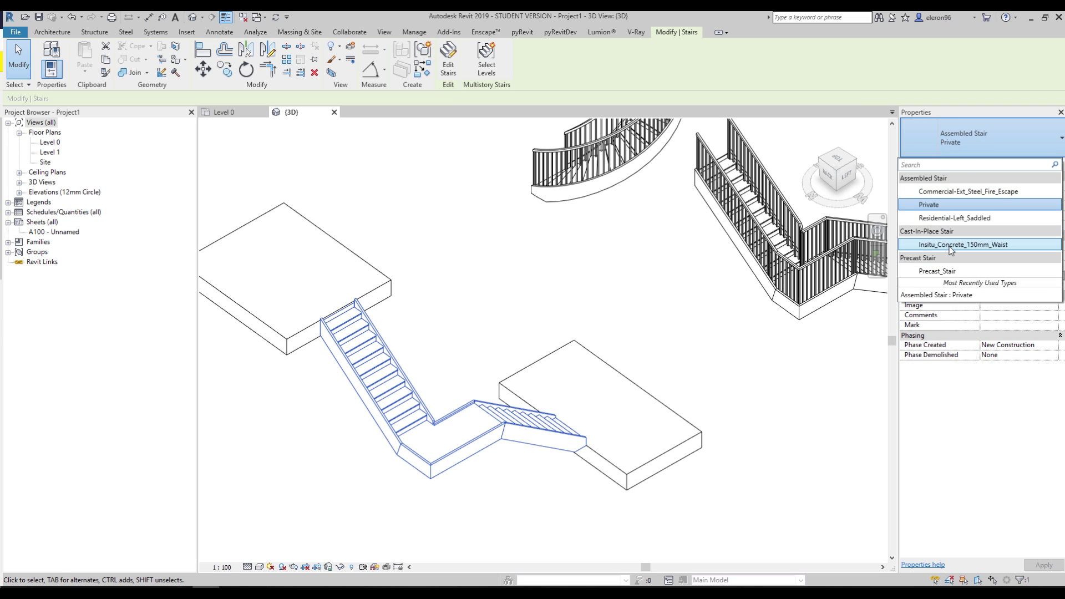
click(950, 245)
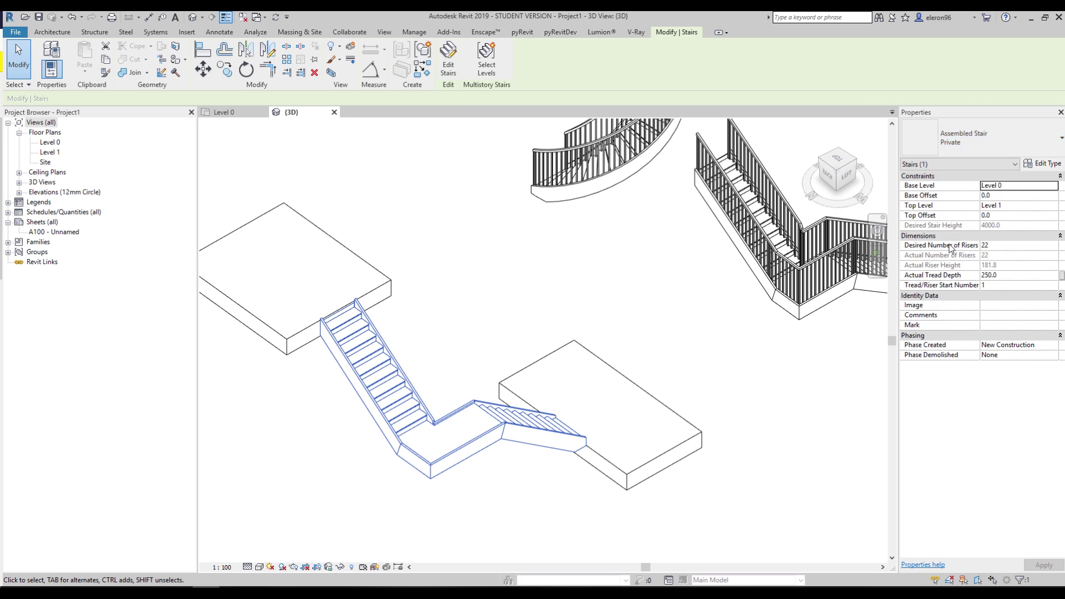
click(460, 341)
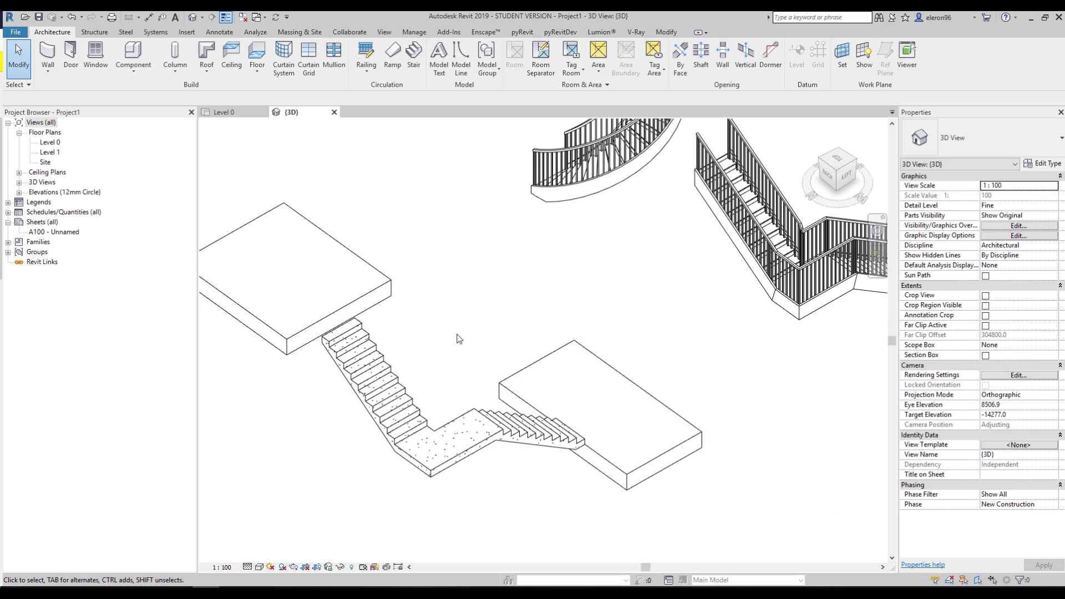
Set the concrete stair's desired number of risers to 22 and check its top against the Level 1 floor
shift+middle_drag(403, 352, 421, 312)
scroll(443, 327, up, 2)
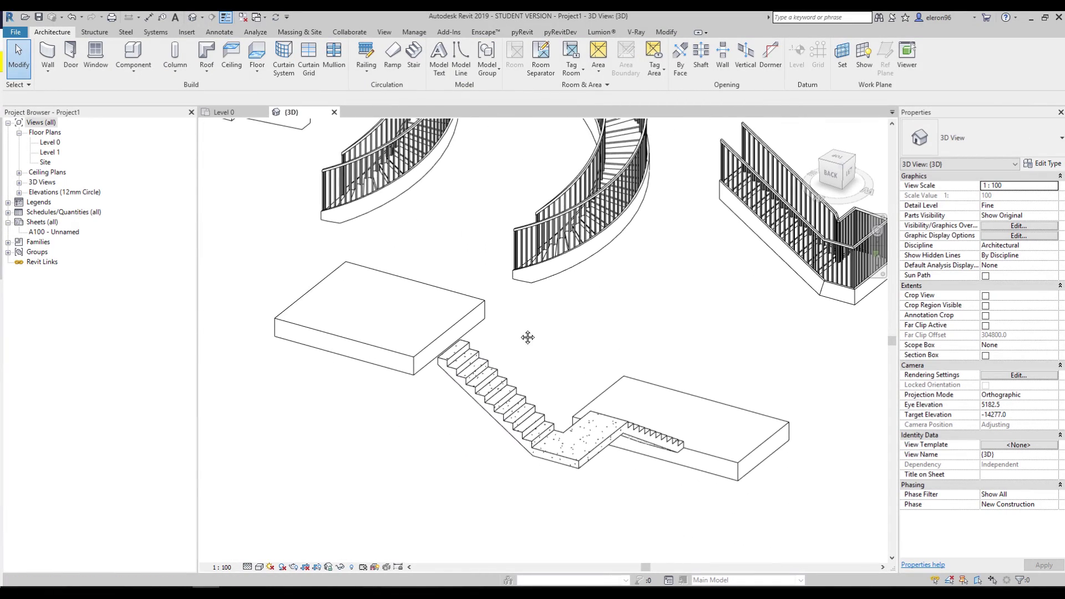
scroll(443, 367, up, 3)
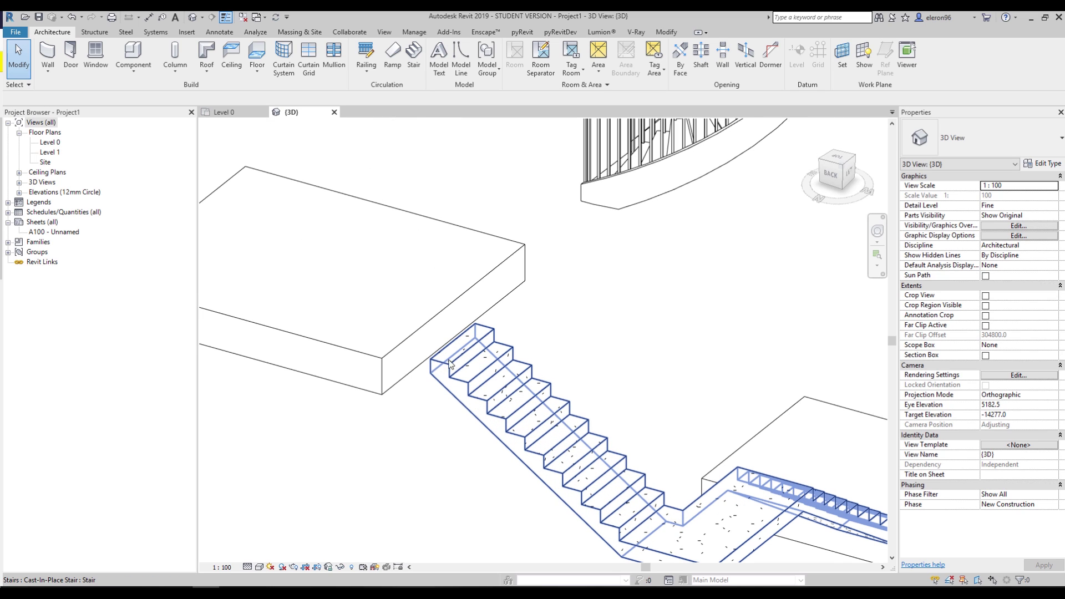
click(450, 369)
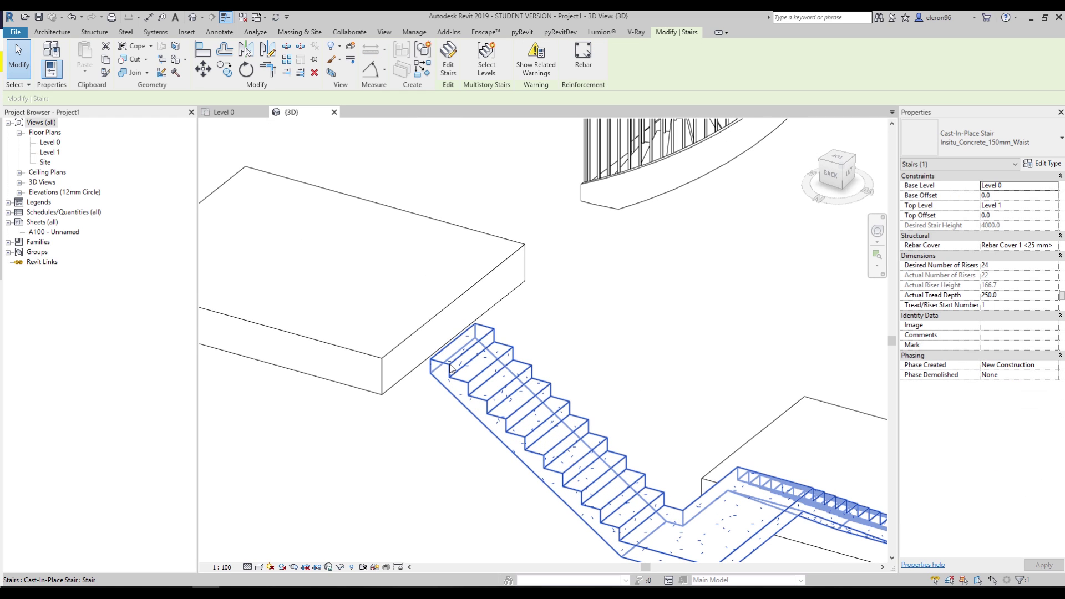
click(998, 269)
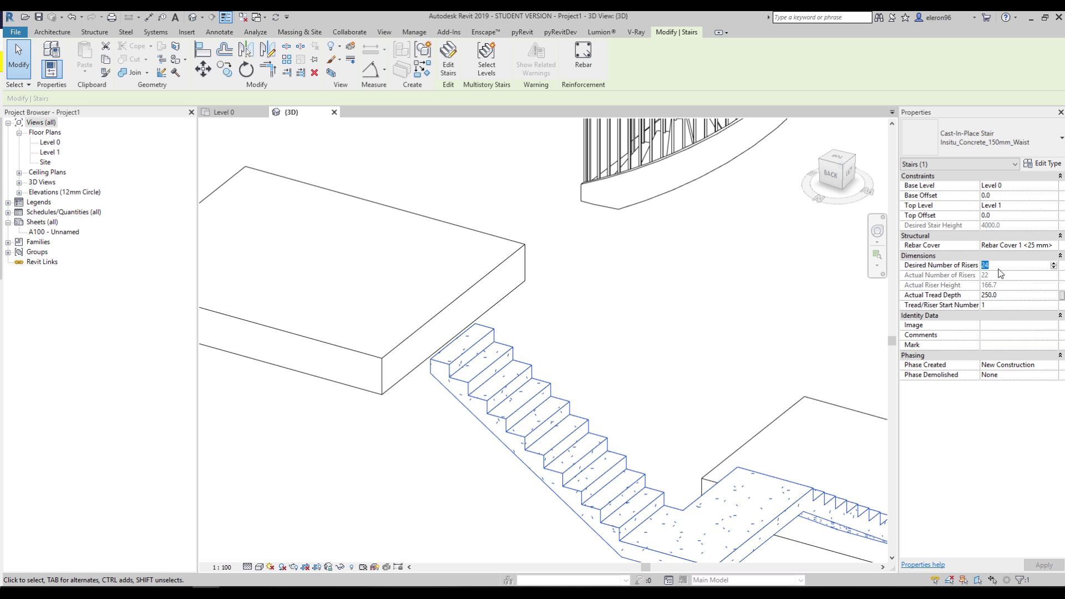
text(22)
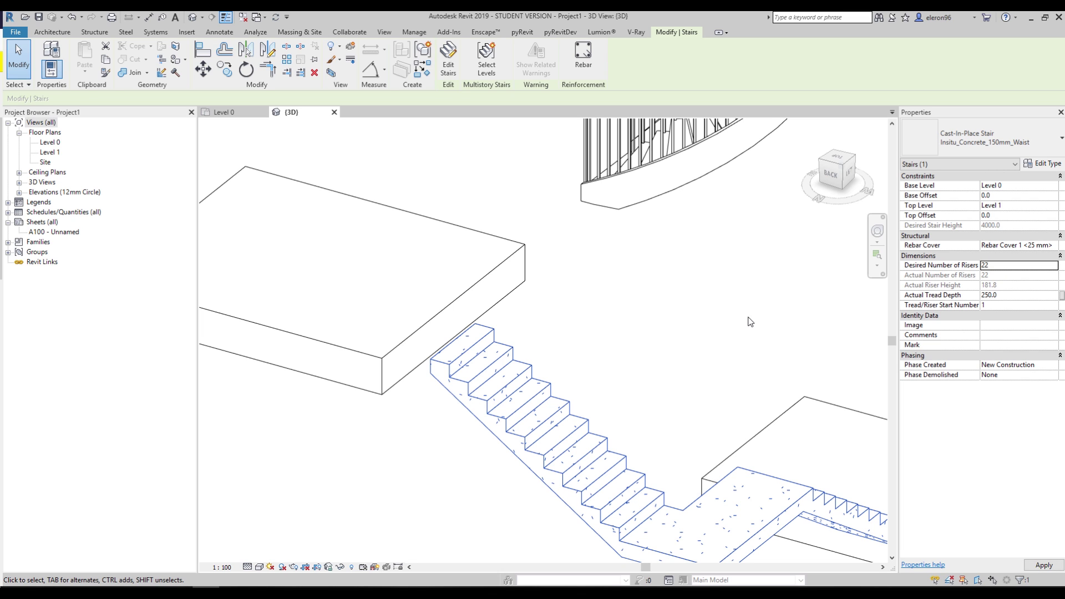
key(Return)
click(575, 341)
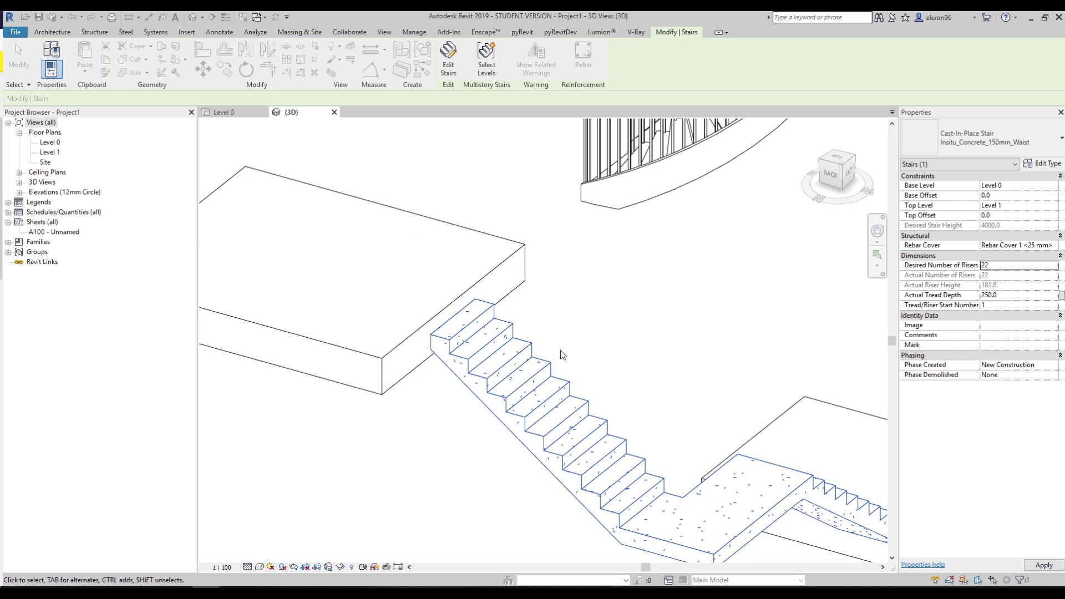
shift+middle_drag(550, 328, 610, 225)
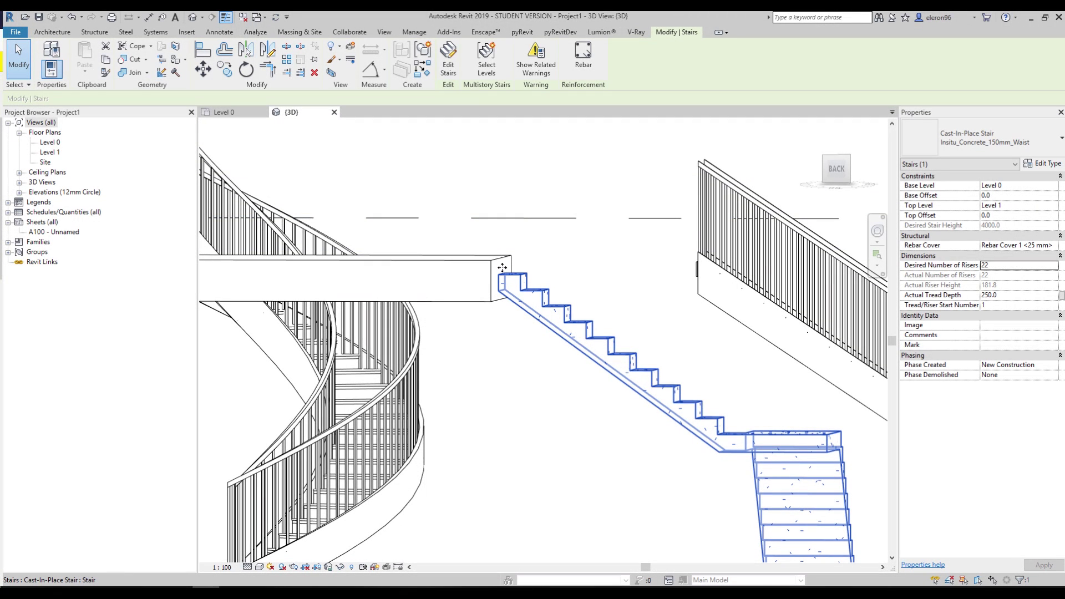
scroll(502, 268, down, 5)
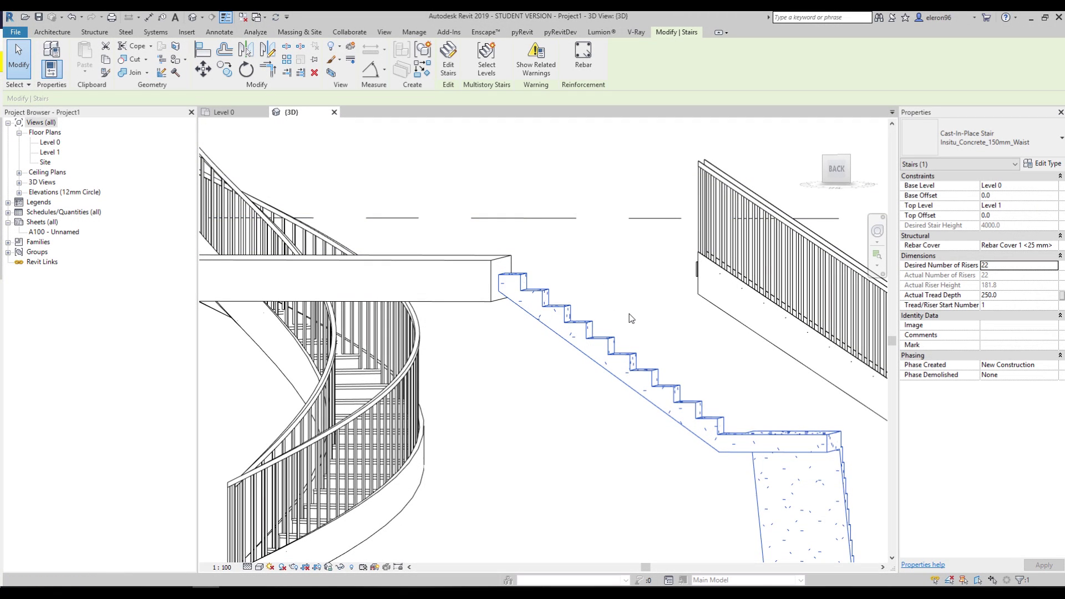
shift+middle_drag(516, 383, 537, 464)
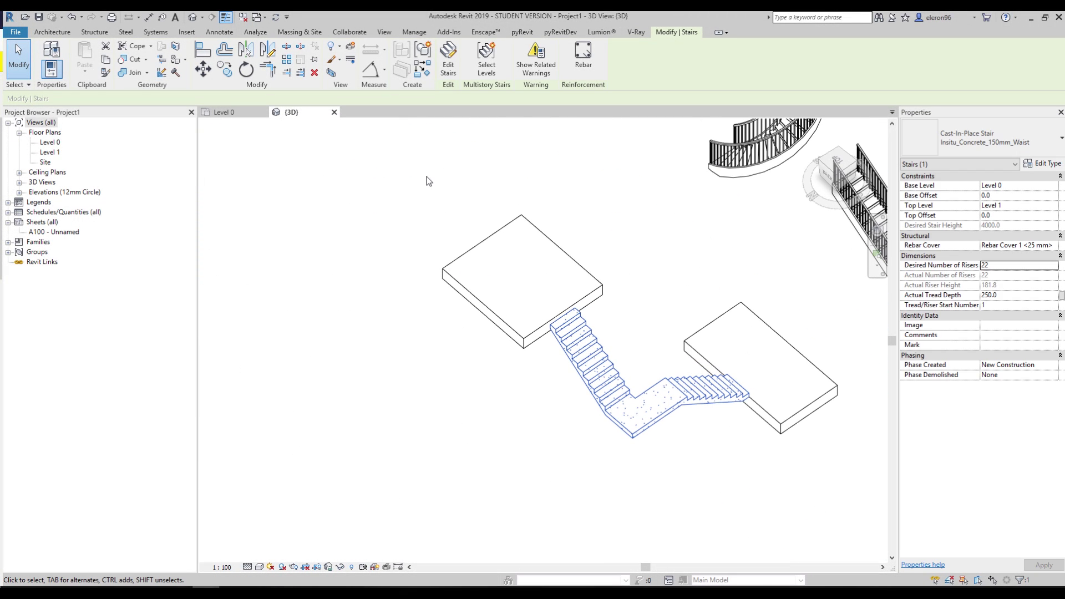
click(428, 177)
Draw a building section lengthwise through the stair's upper run and landing in the Level 0 plan
click(228, 124)
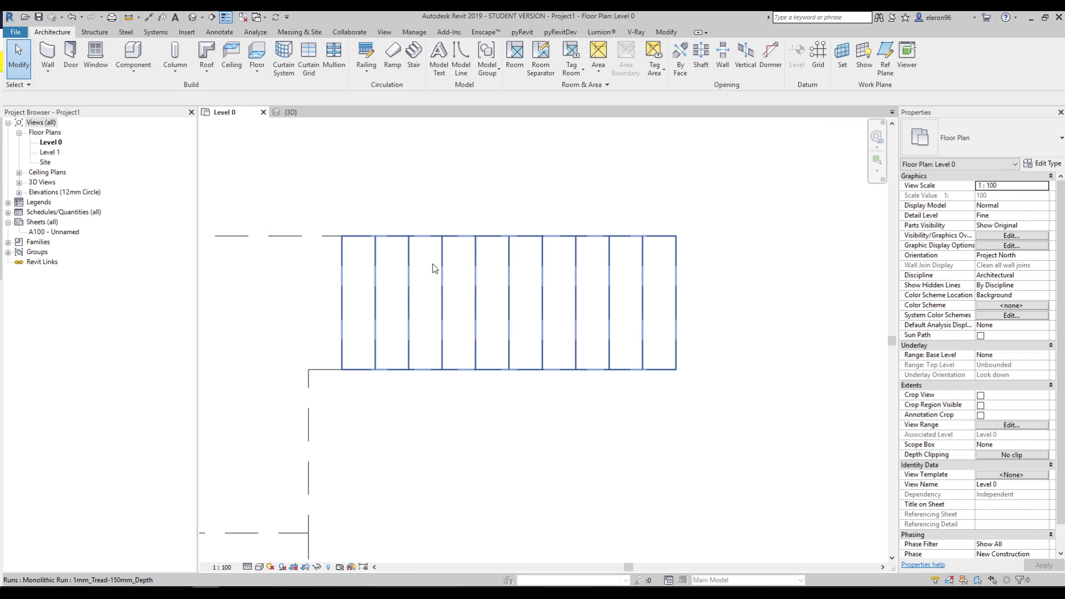
scroll(432, 267, down, 3)
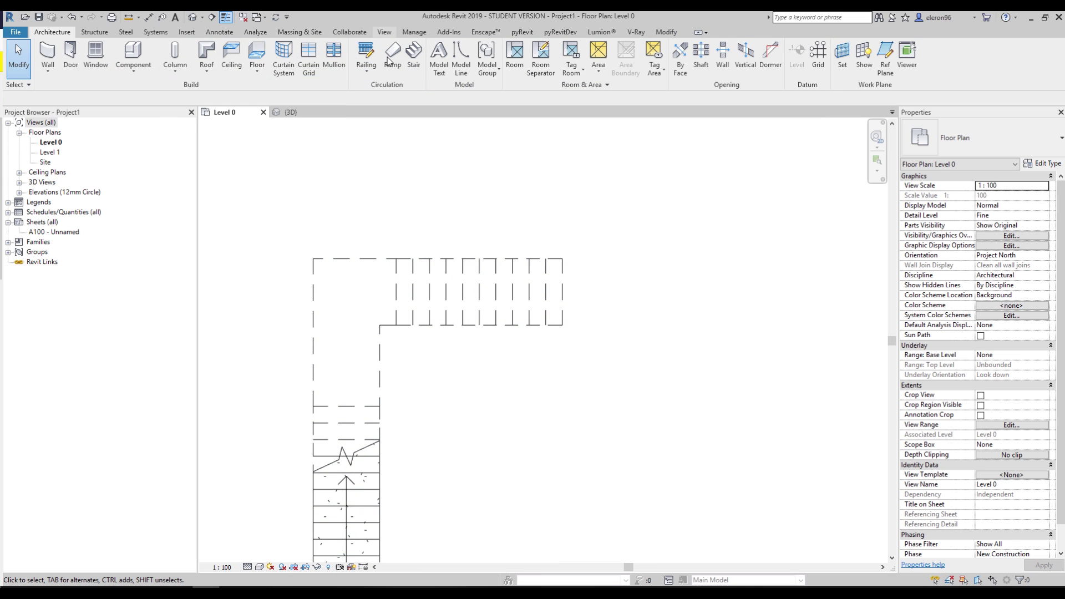
click(384, 32)
click(374, 61)
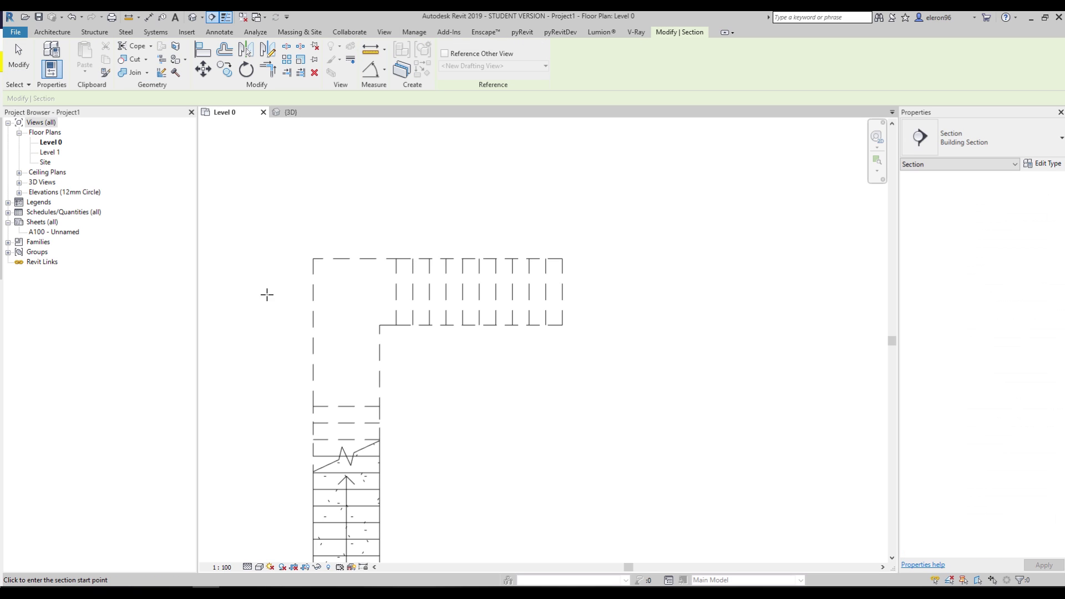
click(270, 287)
click(634, 286)
key(Escape)
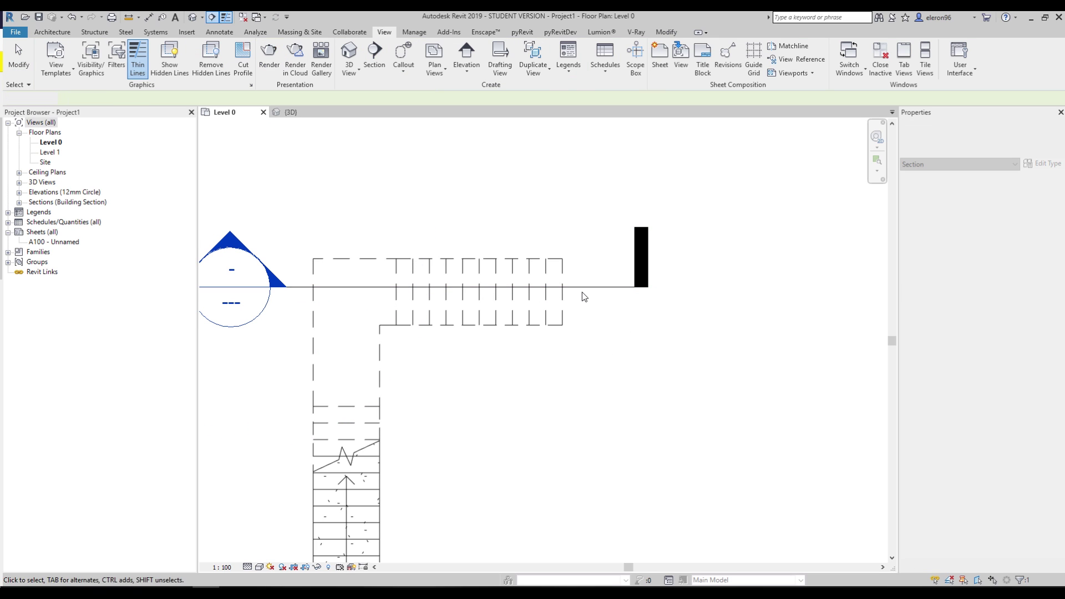
Open the view of the new building section to show where the upper run meets the floor
click(581, 287)
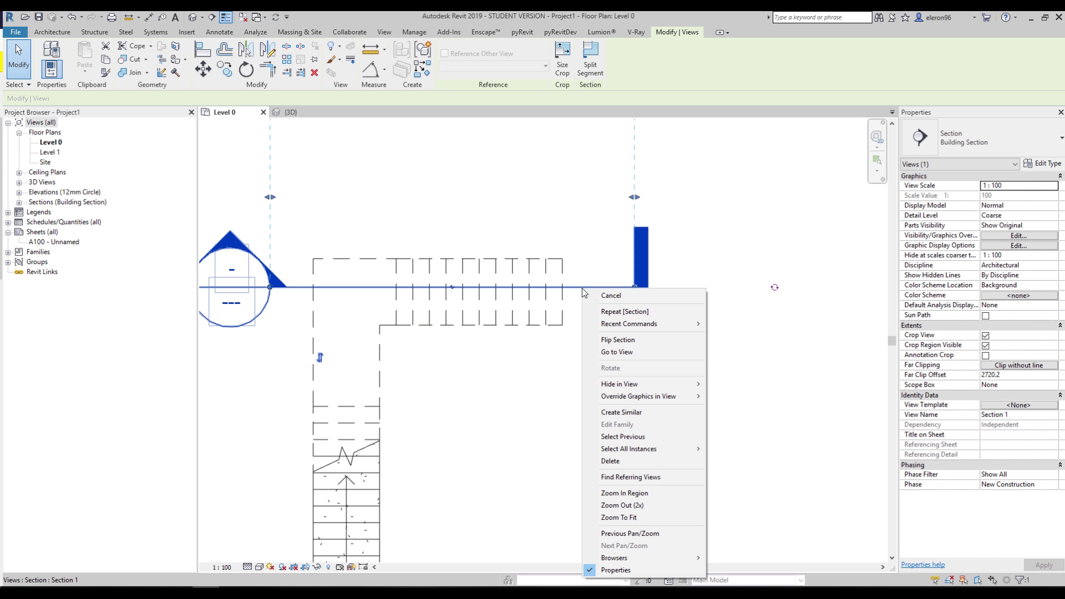
click(616, 352)
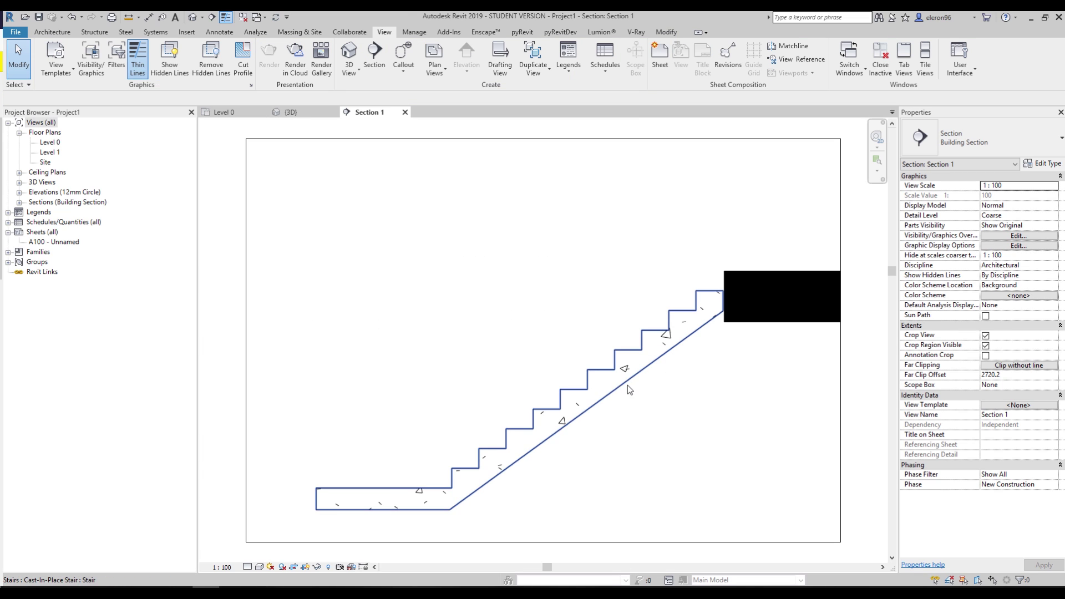
middle_drag(627, 385, 464, 398)
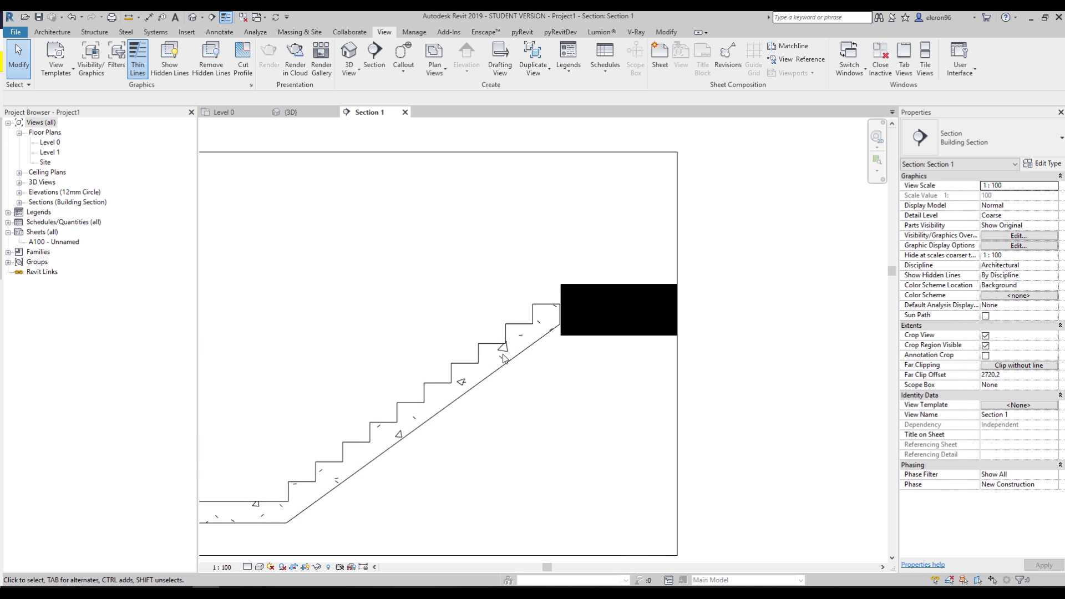
Start editing the stair in the section view and turn off Begin with Riser for the upper run
click(531, 319)
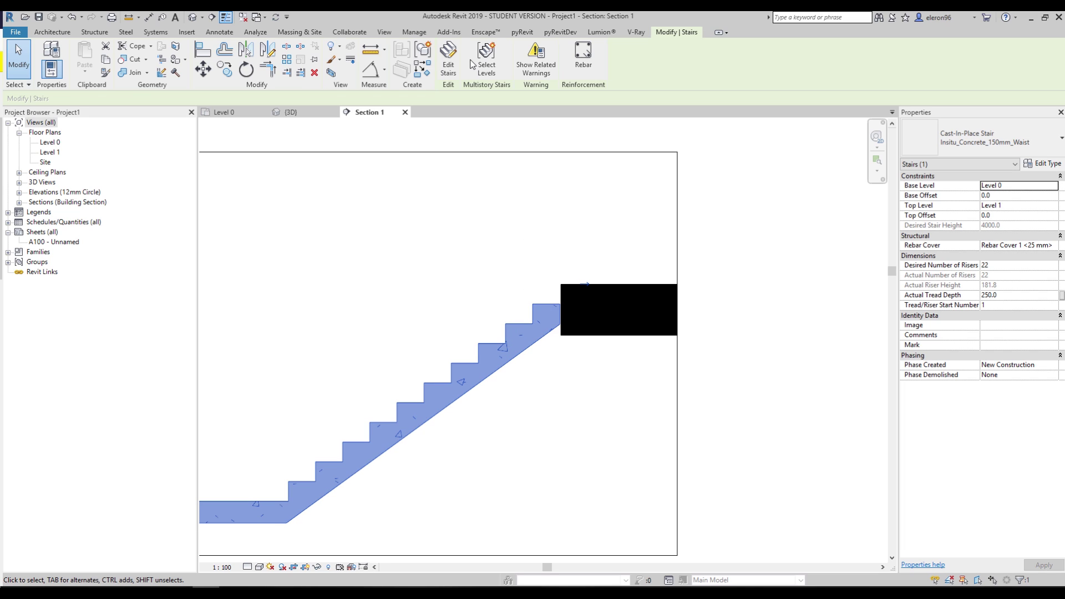
click(448, 58)
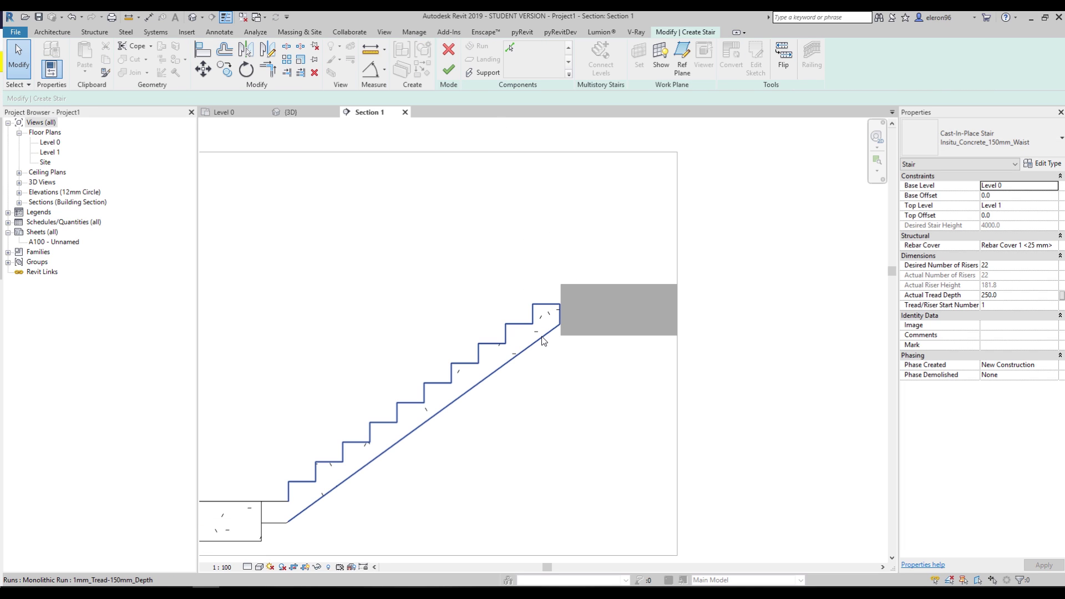
scroll(389, 341, down, 3)
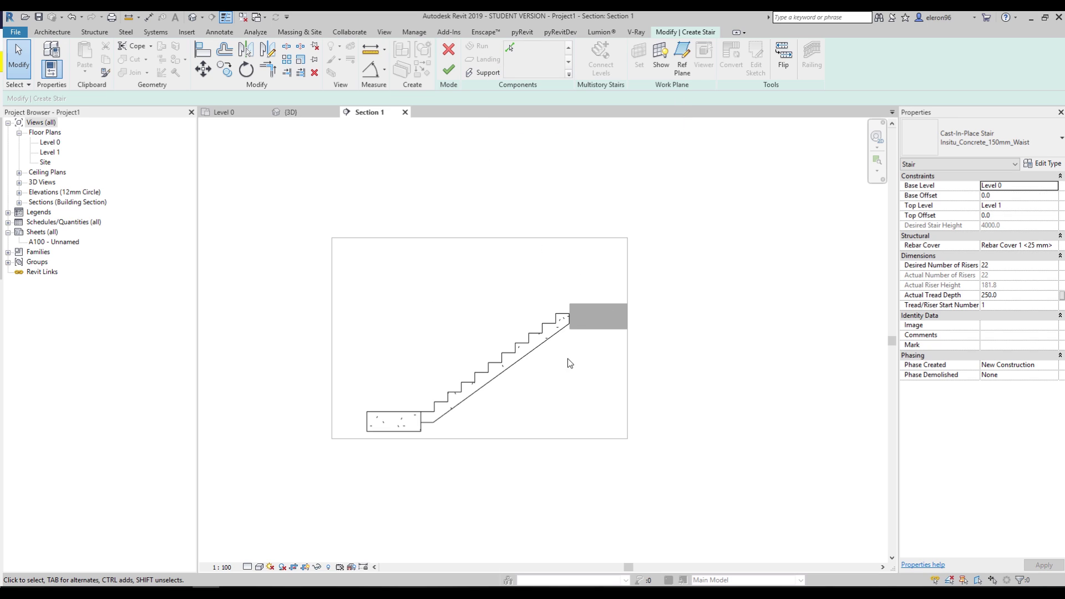
click(522, 360)
scroll(577, 308, up, 5)
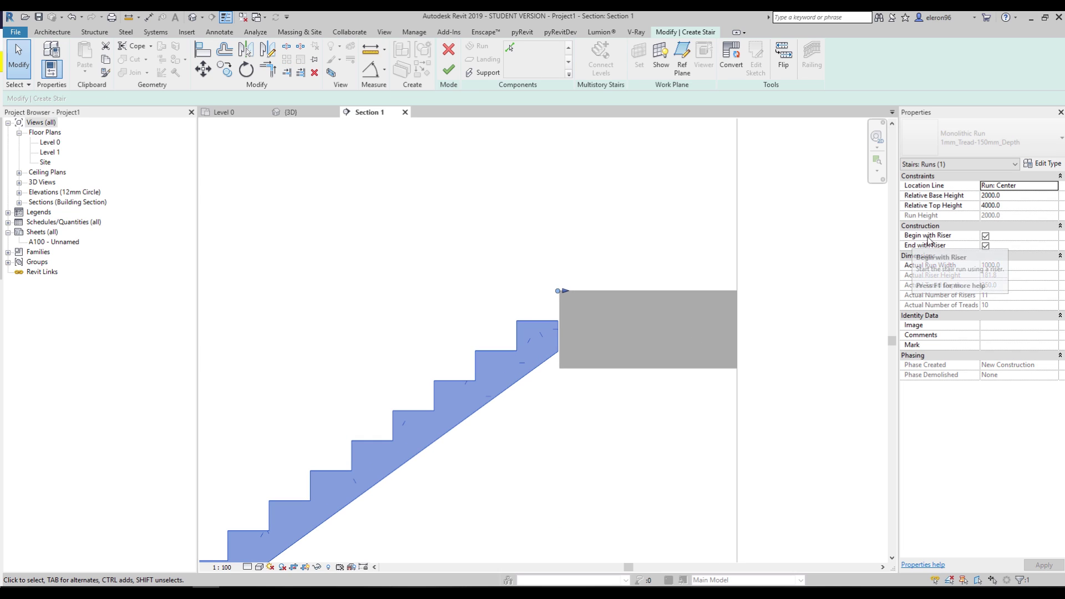
click(985, 239)
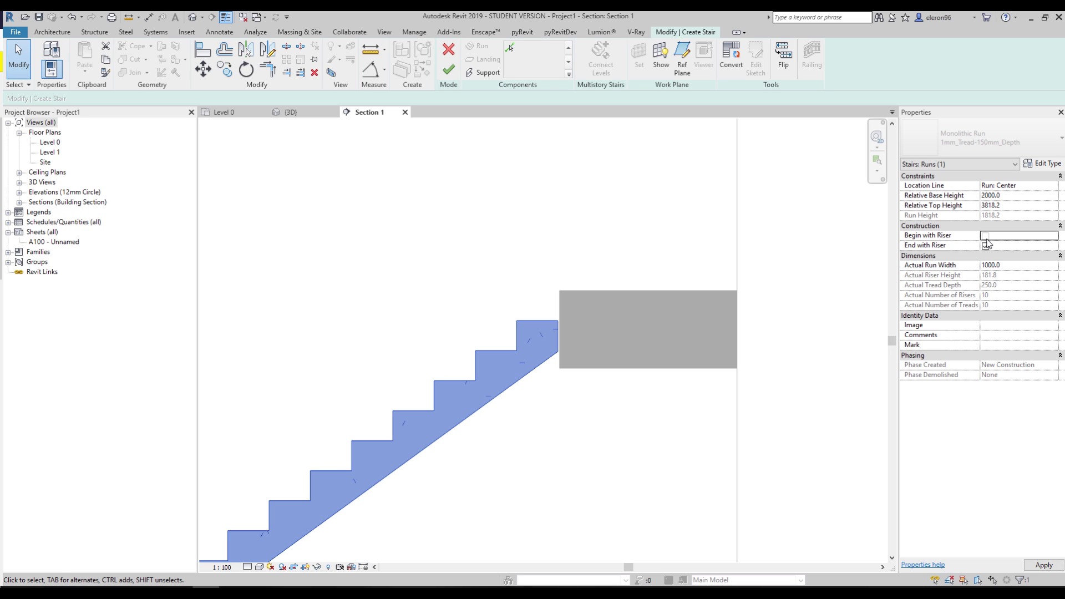
Turn Begin with Riser on and End with Riser off for the upper run
click(986, 238)
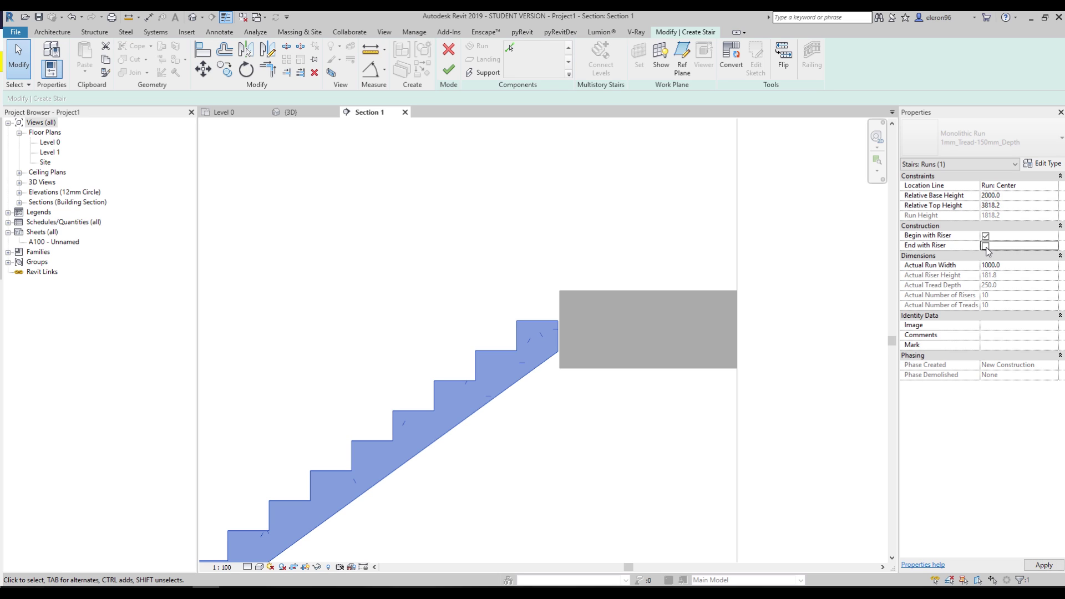
middle_drag(523, 333, 683, 225)
scroll(682, 226, down, 1)
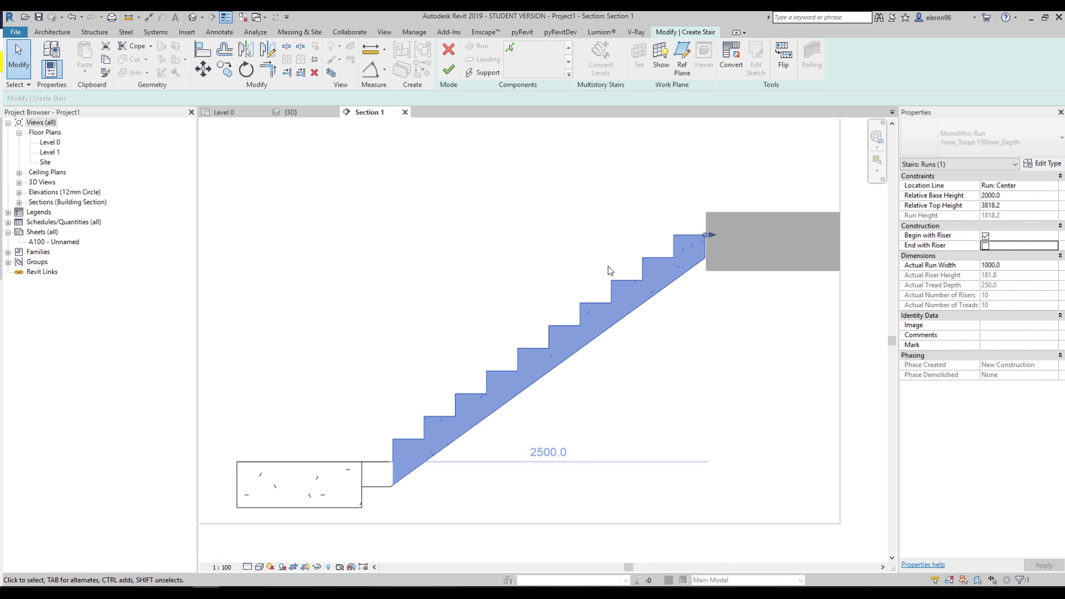
Toggle the upper run's Begin with Riser off and on again, turn End with Riser on, and inspect the joint with the floor
click(985, 237)
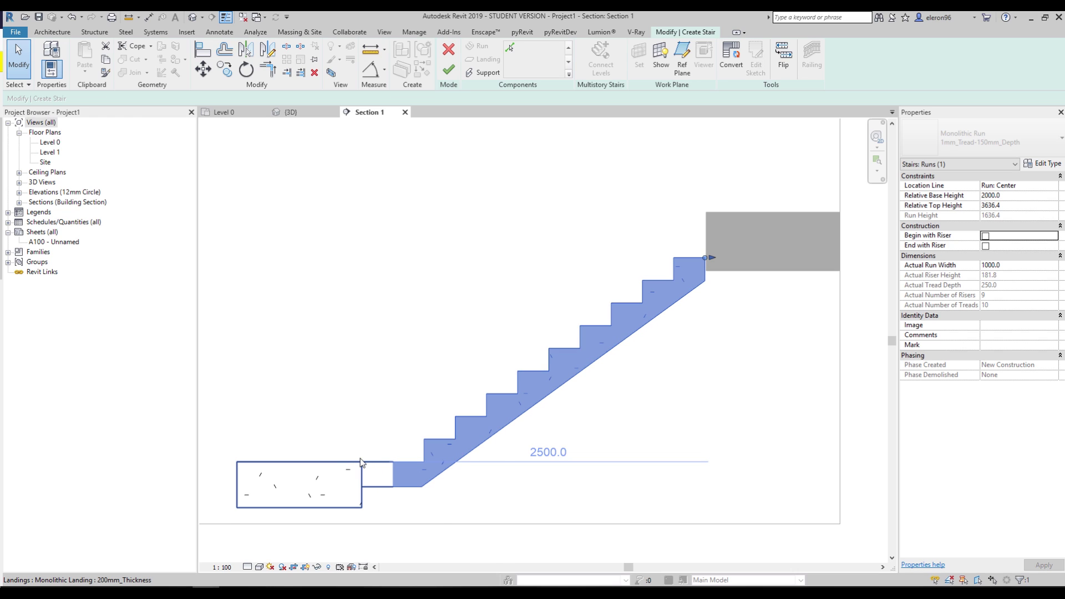
click(985, 235)
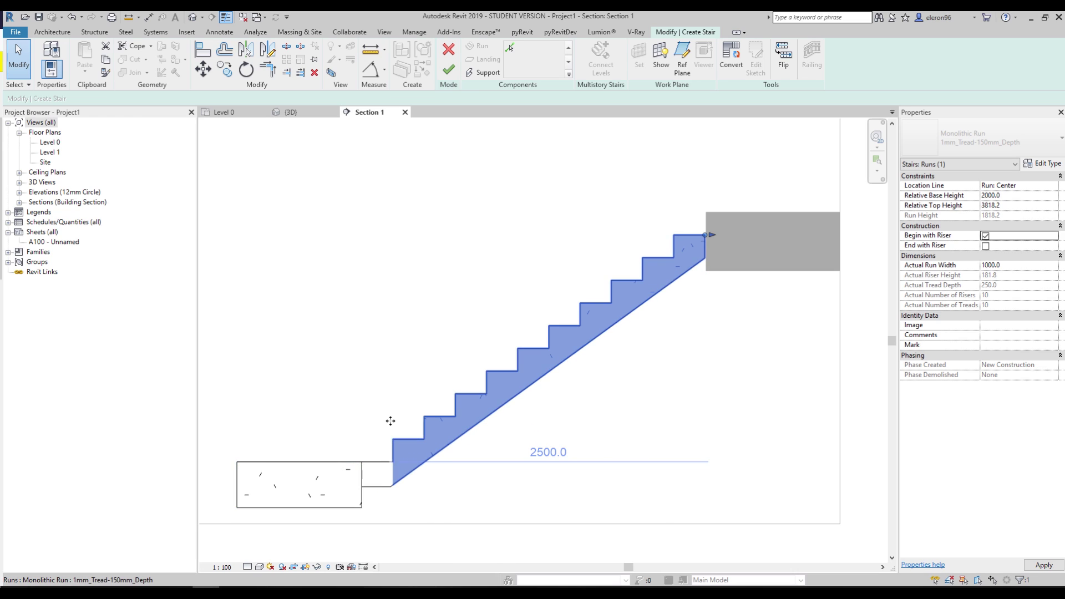
click(985, 245)
middle_drag(734, 214, 641, 264)
scroll(641, 264, up, 1)
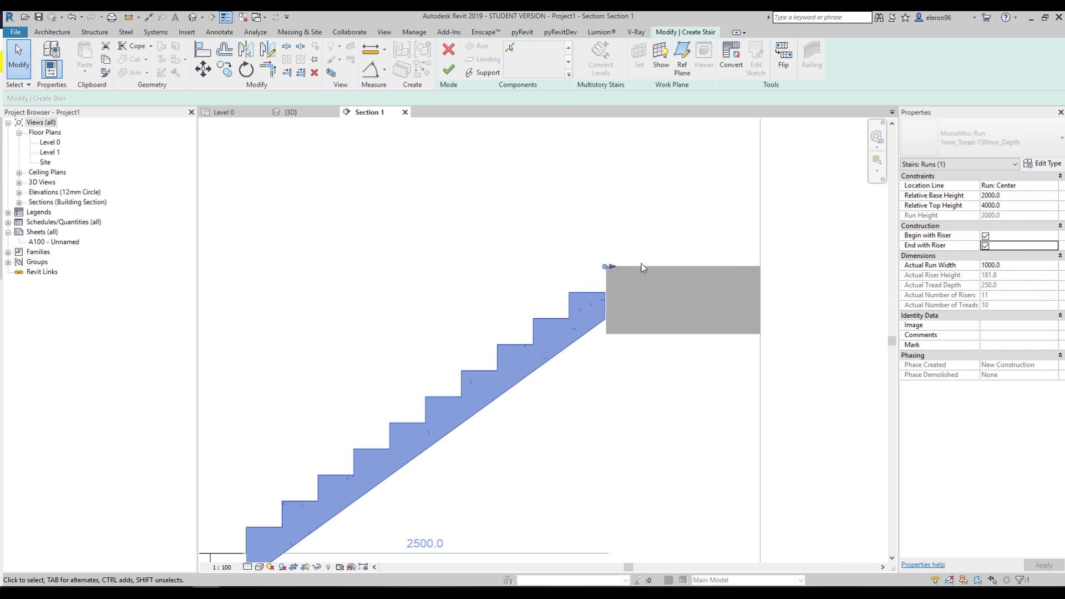
scroll(610, 269, up, 5)
scroll(578, 276, down, 3)
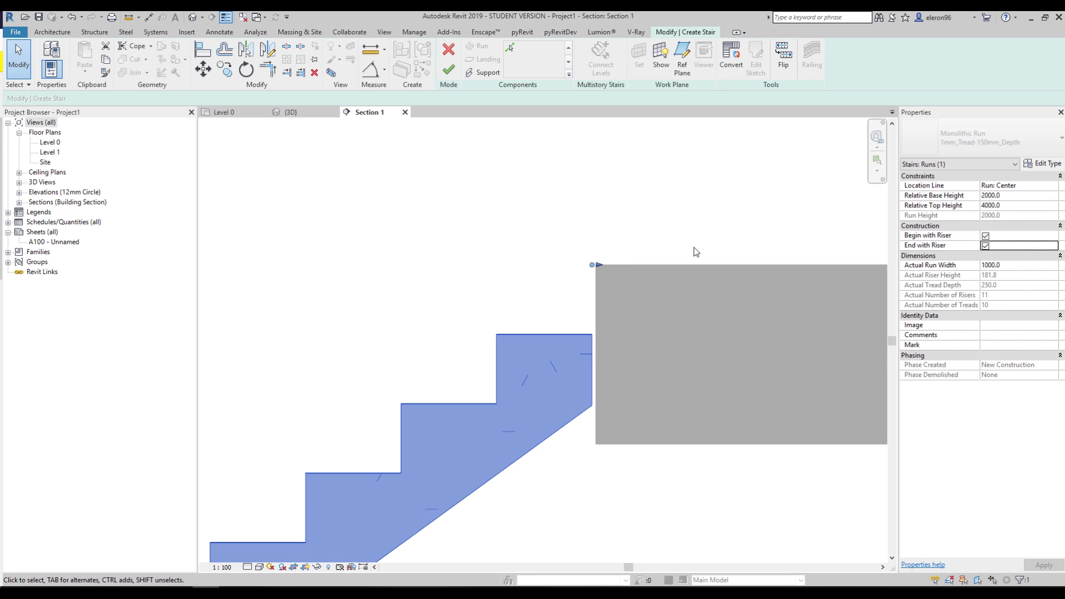
Change the whole stair's type to Precast_Stair, accept the warnings, and inspect the upper run against the floor
click(716, 239)
scroll(752, 211, down, 2)
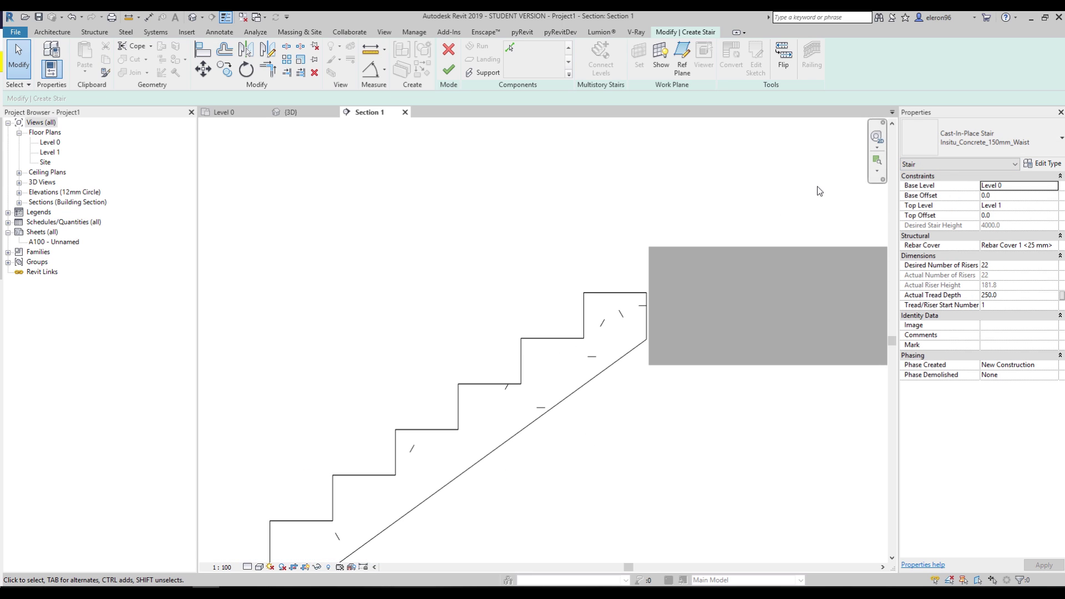
click(971, 145)
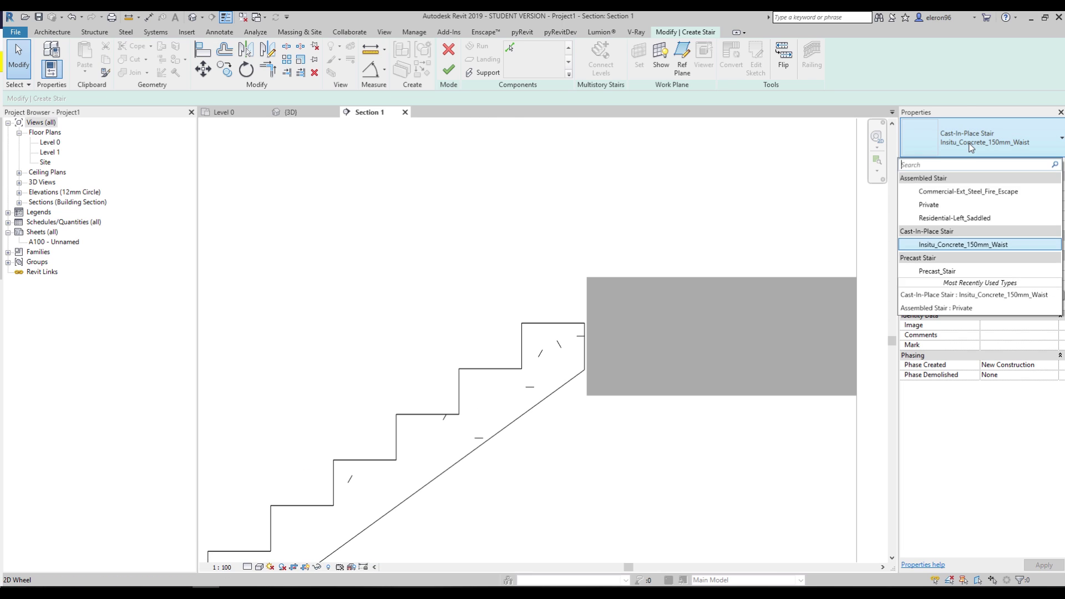
click(938, 271)
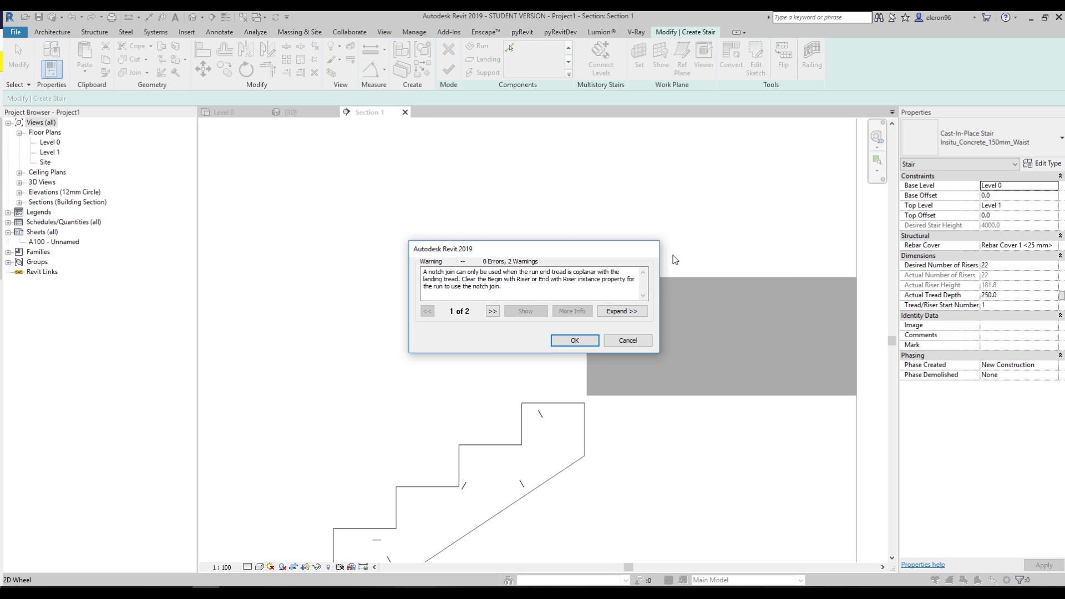
click(560, 342)
click(552, 403)
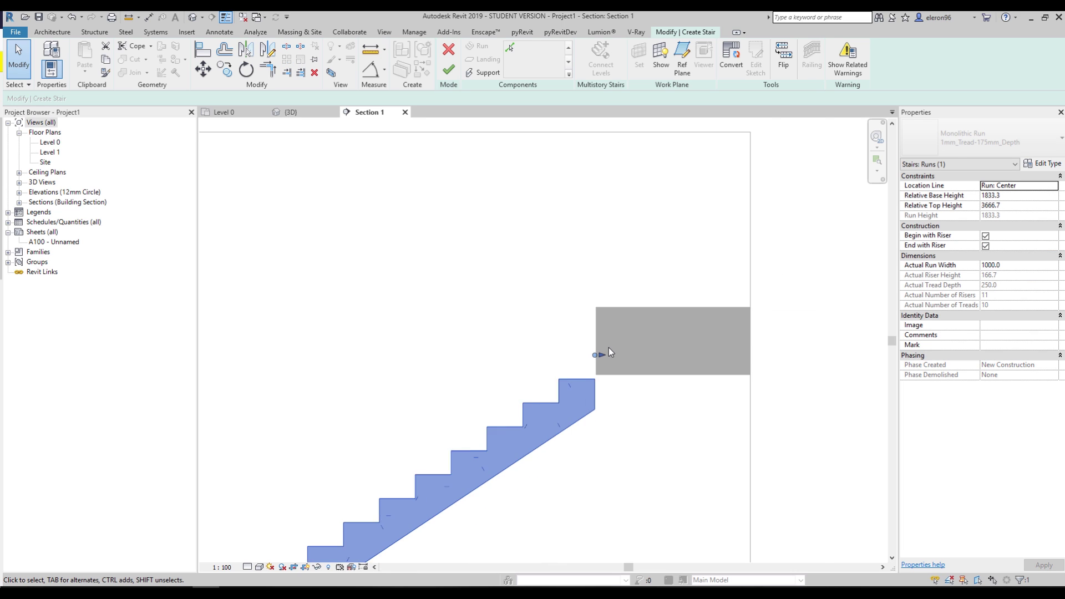
scroll(608, 350, up, 3)
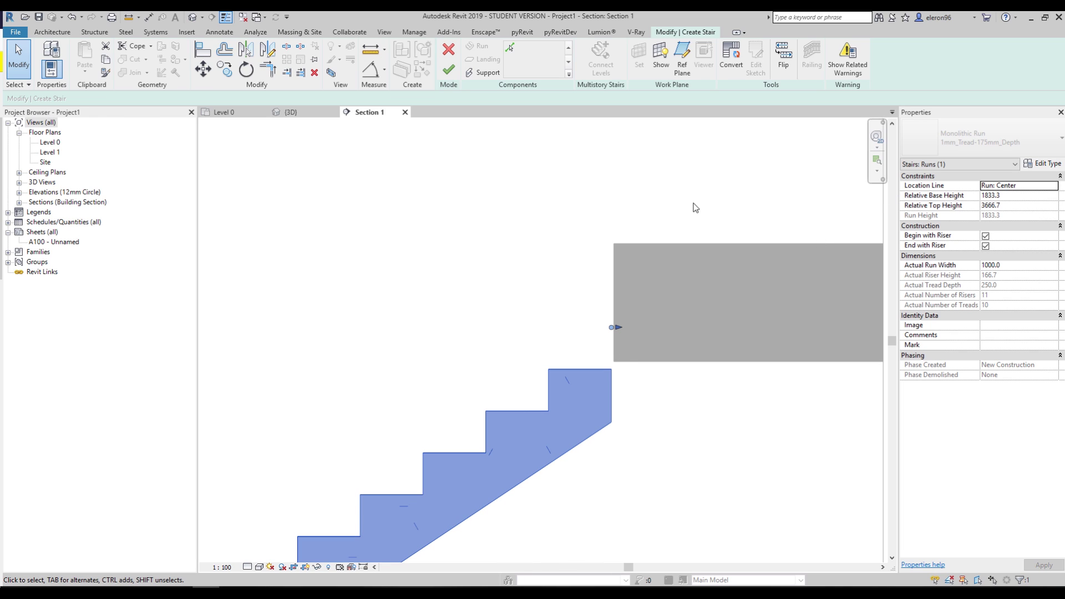
Change the stair's type back to the cast-in-place Insitu_Concrete_150mm_Waist
click(593, 225)
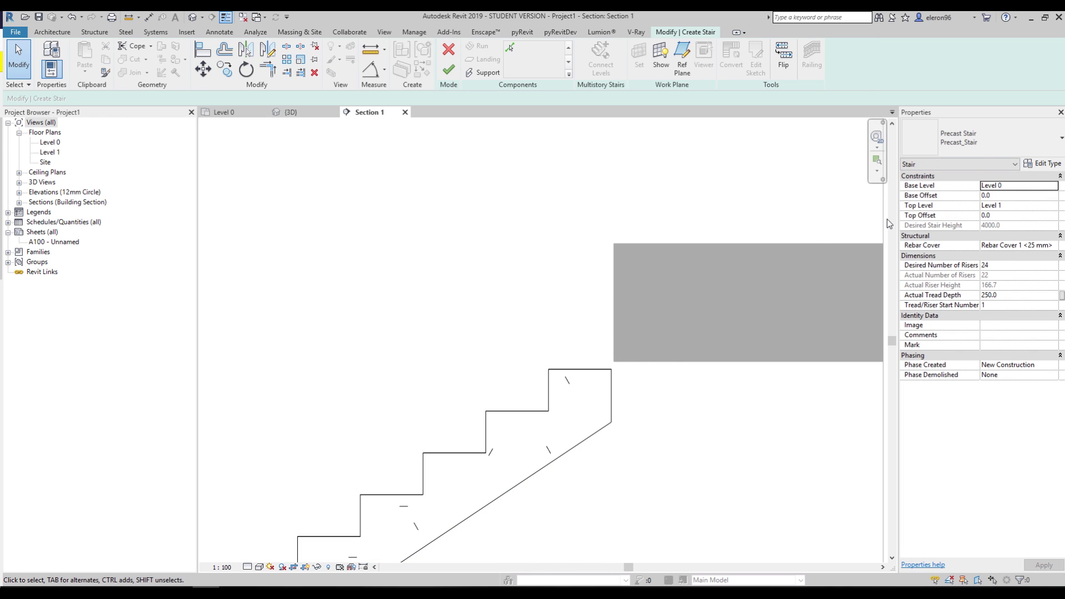
click(975, 141)
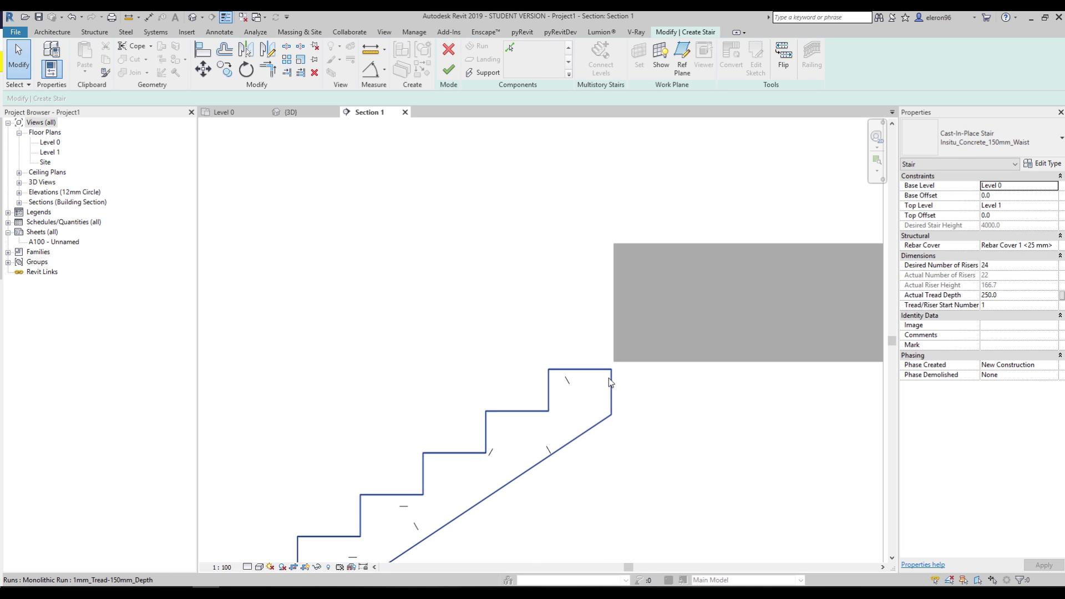
scroll(608, 378, down, 3)
middle_drag(584, 408, 652, 348)
Edit the upper run's type properties, setting the tread thickness to 10 mm and the nosing length to 10 mm
click(652, 347)
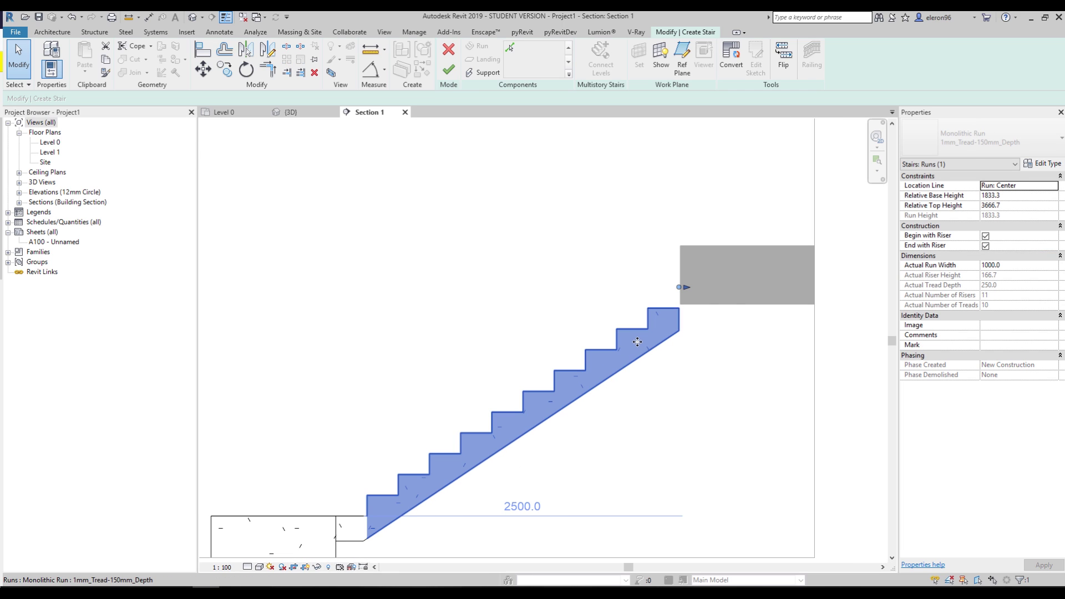
click(1044, 166)
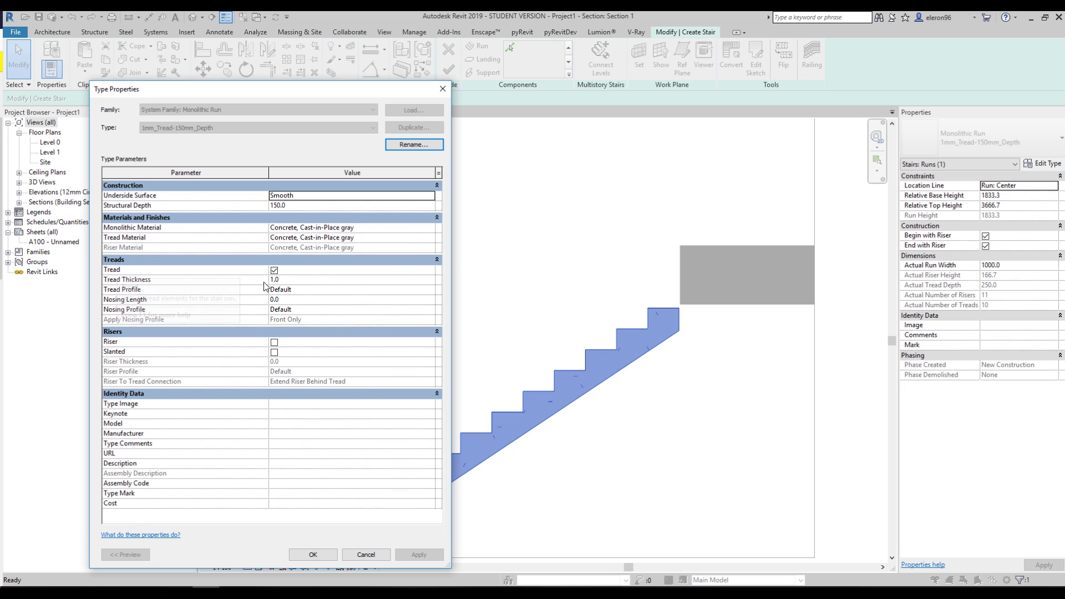
click(293, 280)
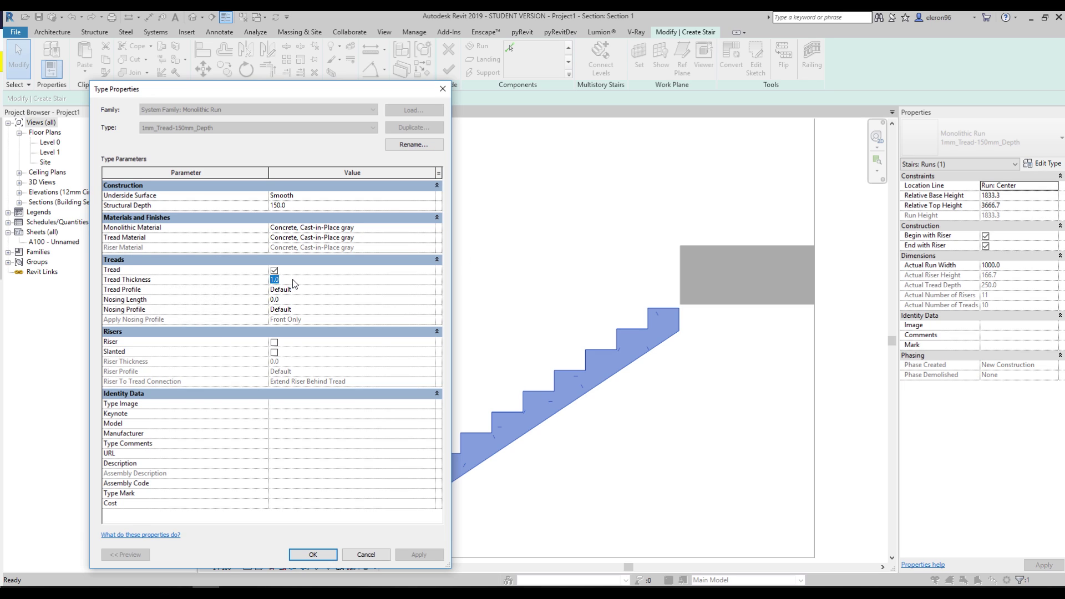
text(10)
click(295, 300)
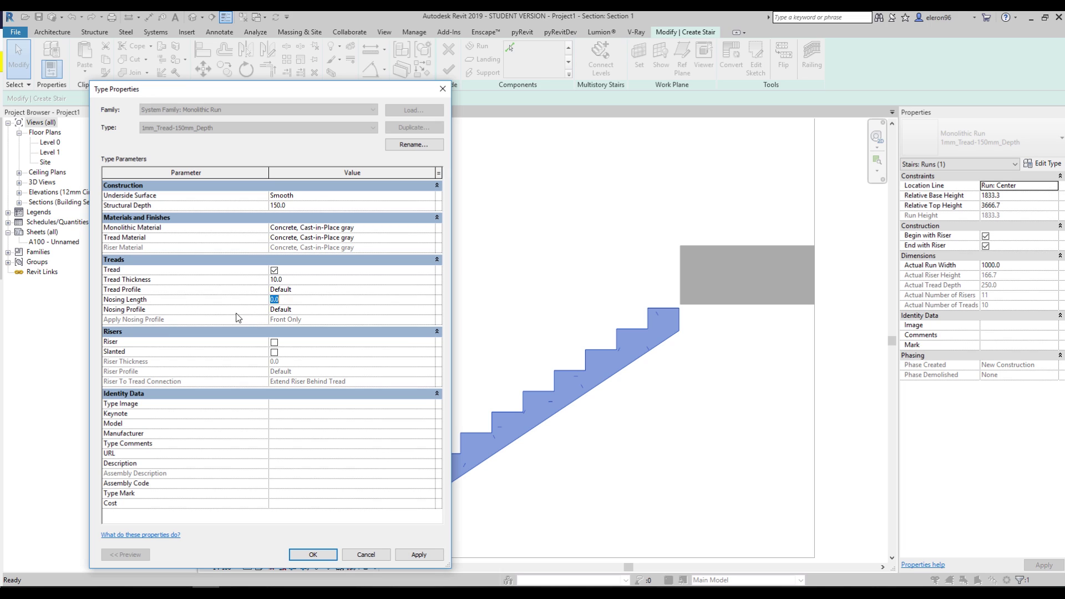
text(10)
click(418, 555)
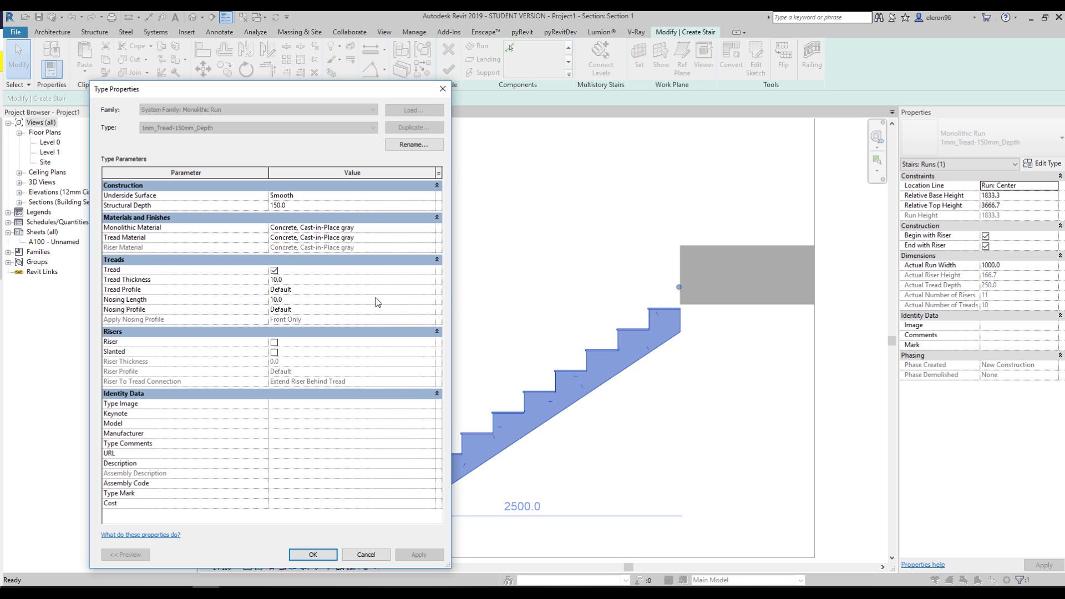
Try the Brick_Soldier-3_Courses and C-Channels C254x76 tread profiles on the run type, applying each one
click(434, 293)
click(430, 289)
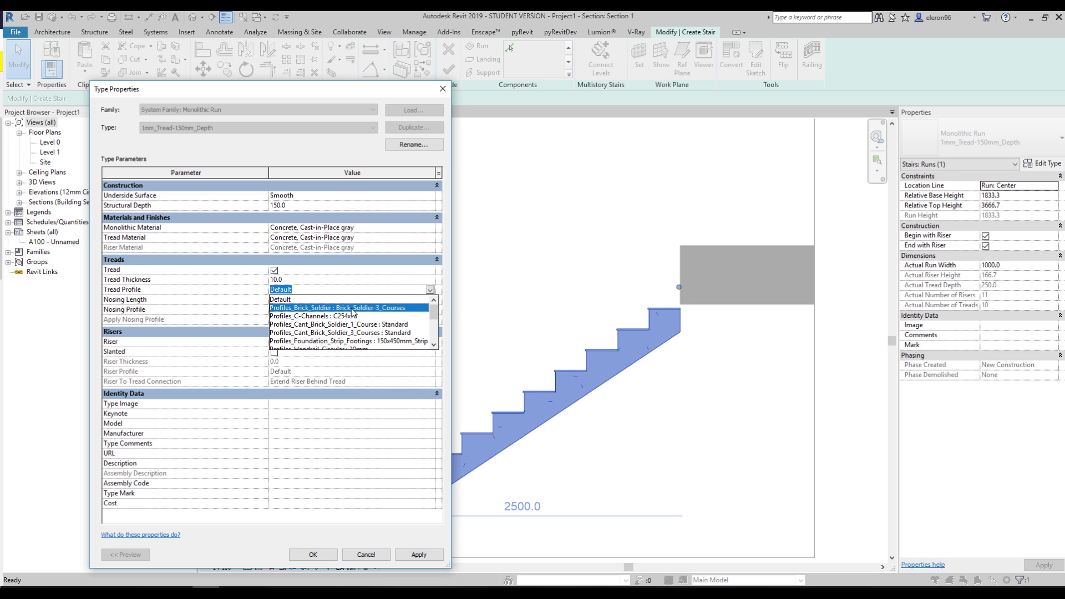
click(344, 304)
click(434, 552)
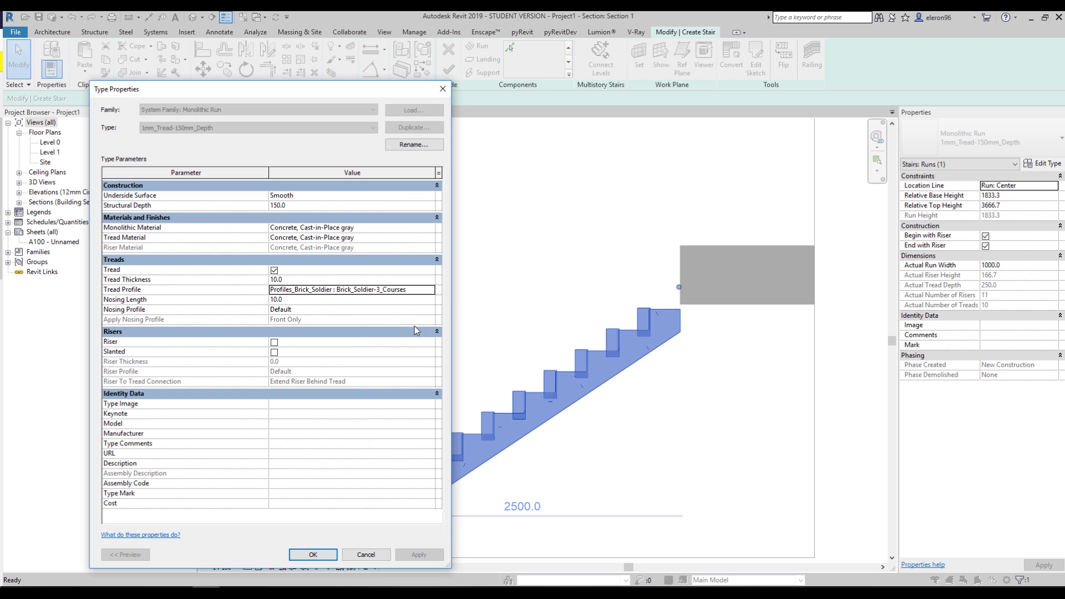
click(434, 290)
click(314, 314)
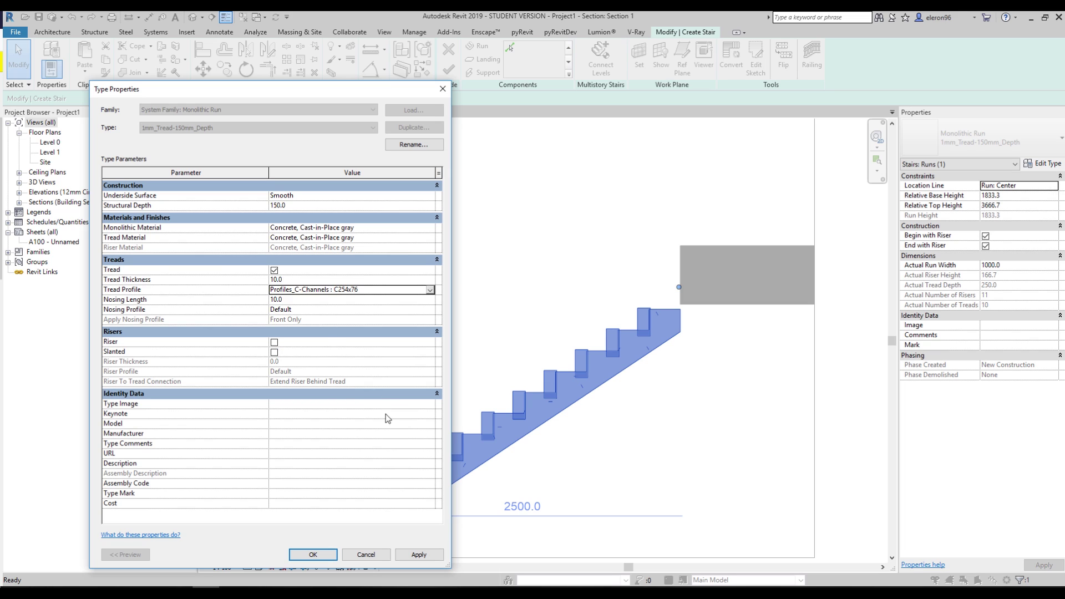
click(419, 555)
Set the run type's tread profile to Profiles_Stair_Tread : Standard and apply it
click(434, 289)
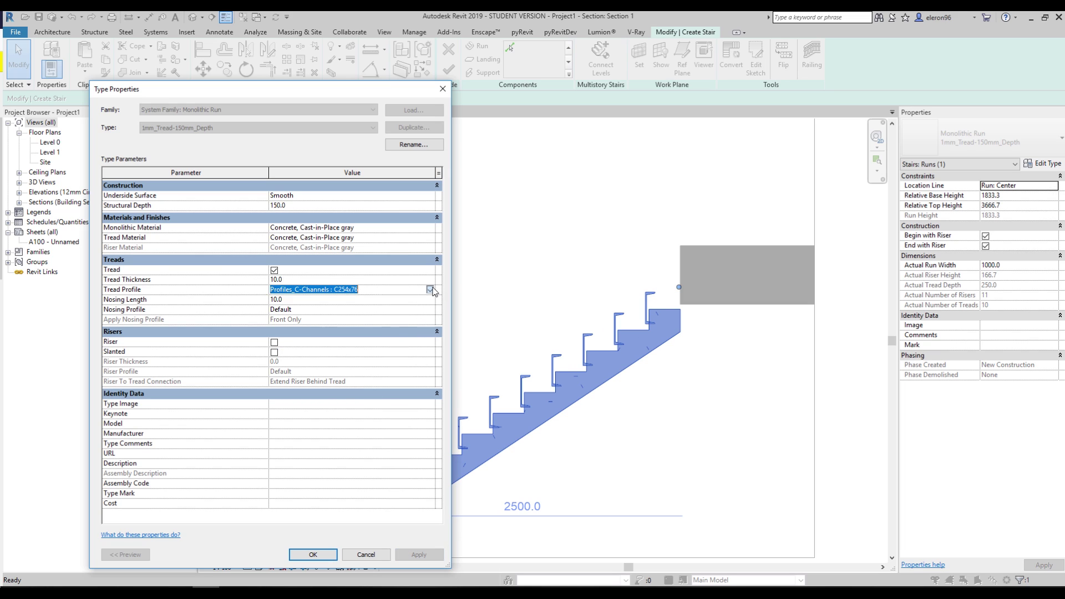
click(430, 289)
scroll(341, 332, down, 2)
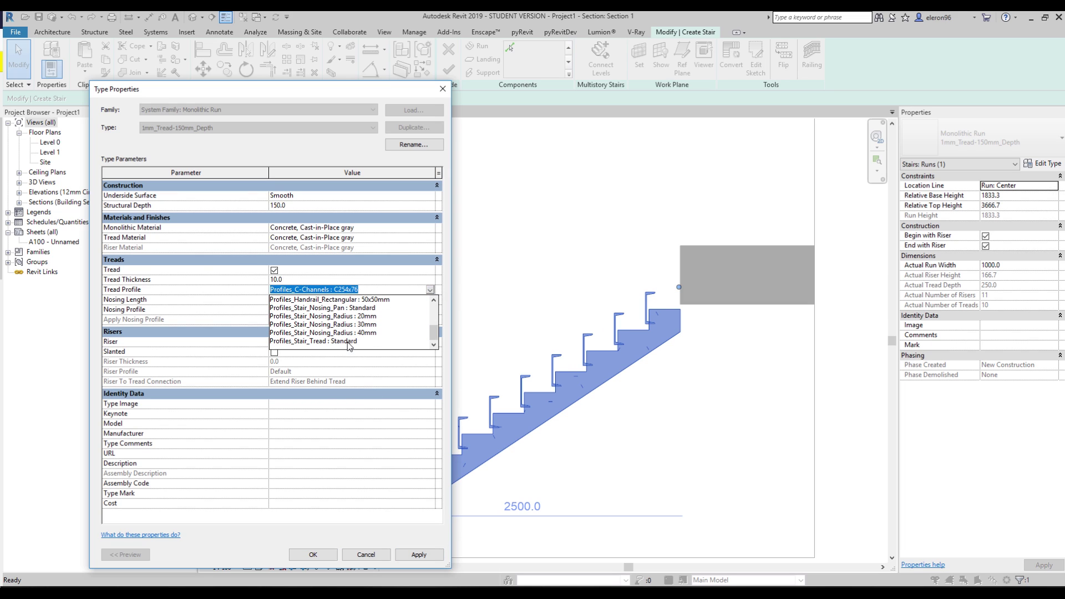
click(348, 341)
click(424, 554)
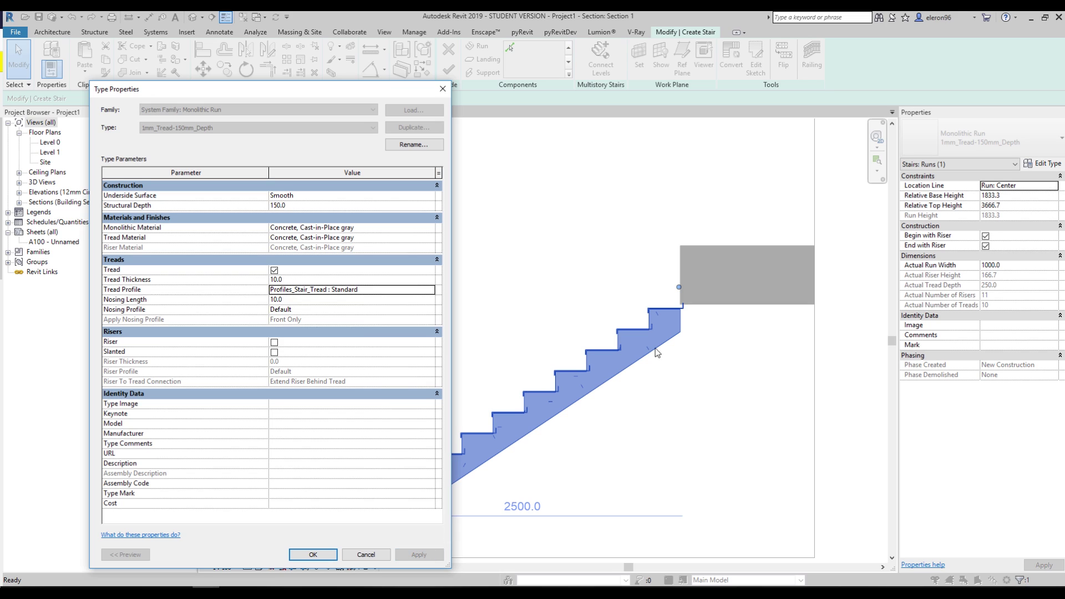
Try Profiles_C-Channels : C254x76 as the run type's nosing profile
click(413, 309)
click(430, 309)
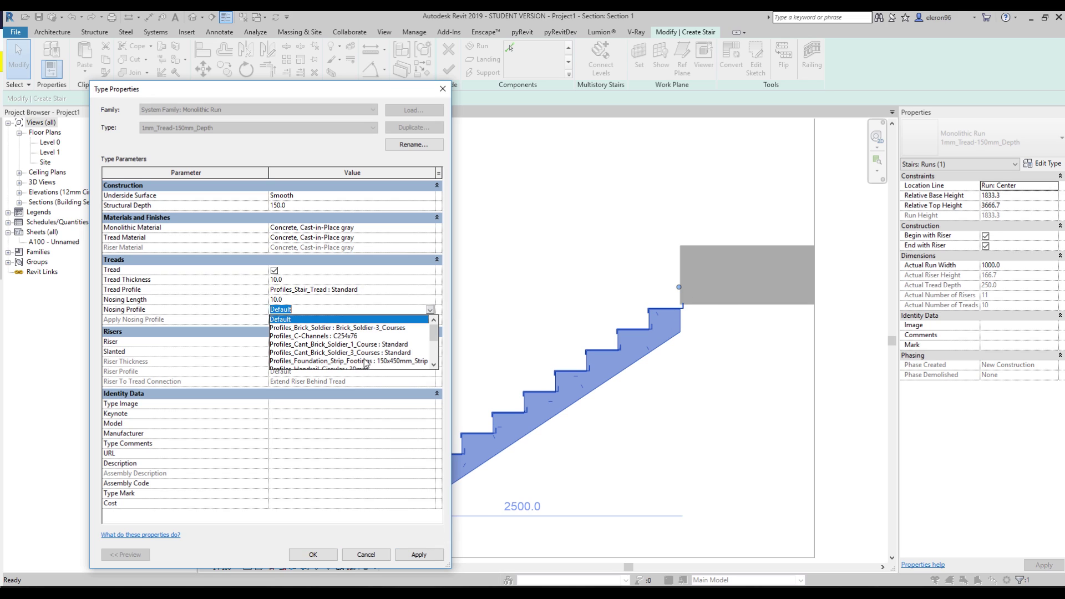
click(328, 336)
click(418, 554)
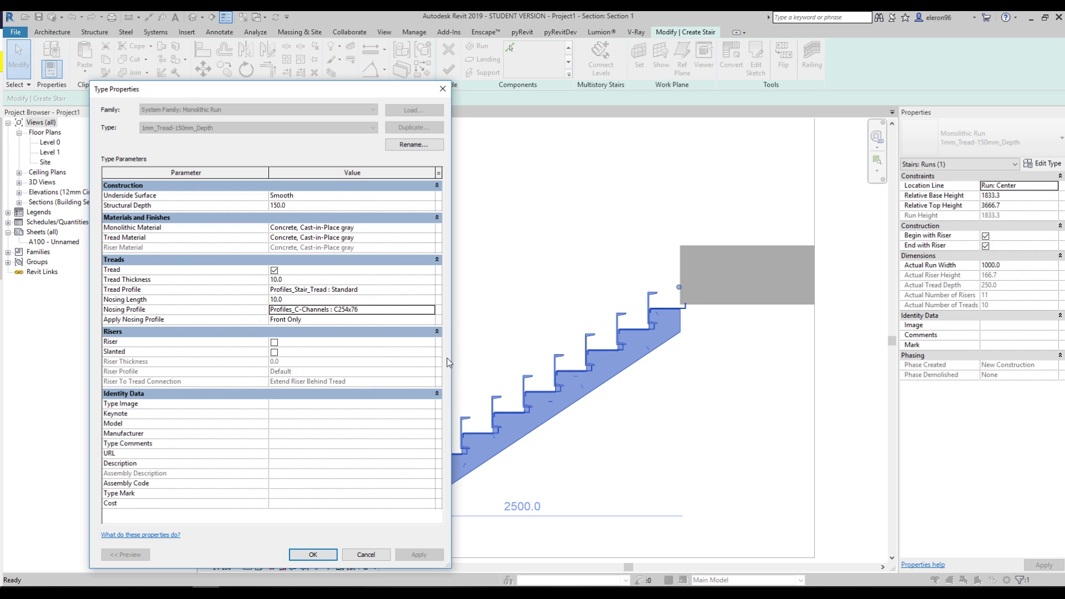
Set the run type's nosing profile to Profiles_Stair_Nosing_Radius : 20mm and apply it
click(426, 309)
click(430, 310)
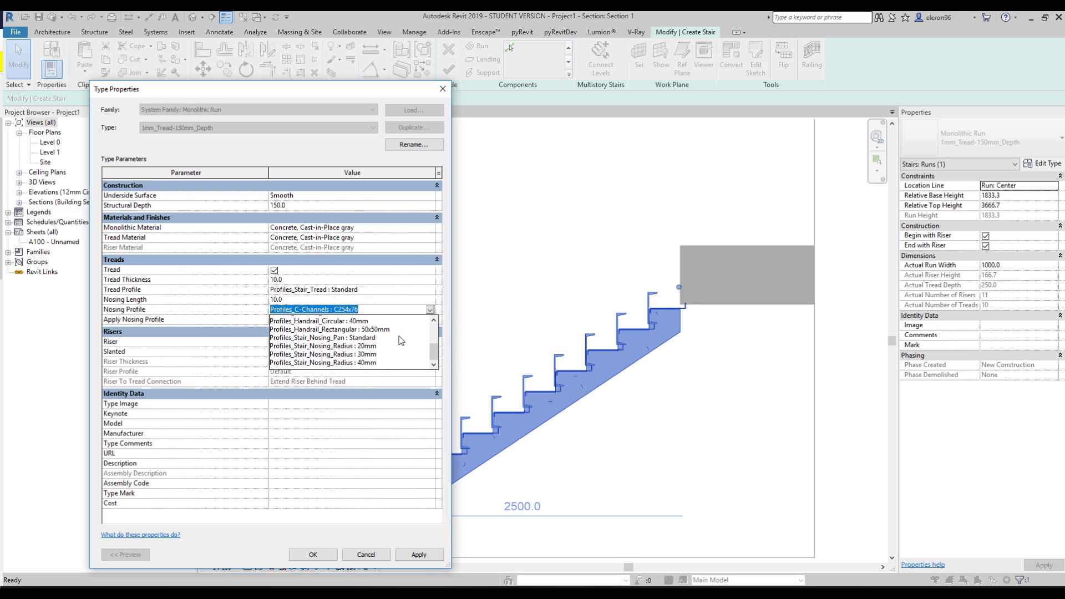
click(360, 344)
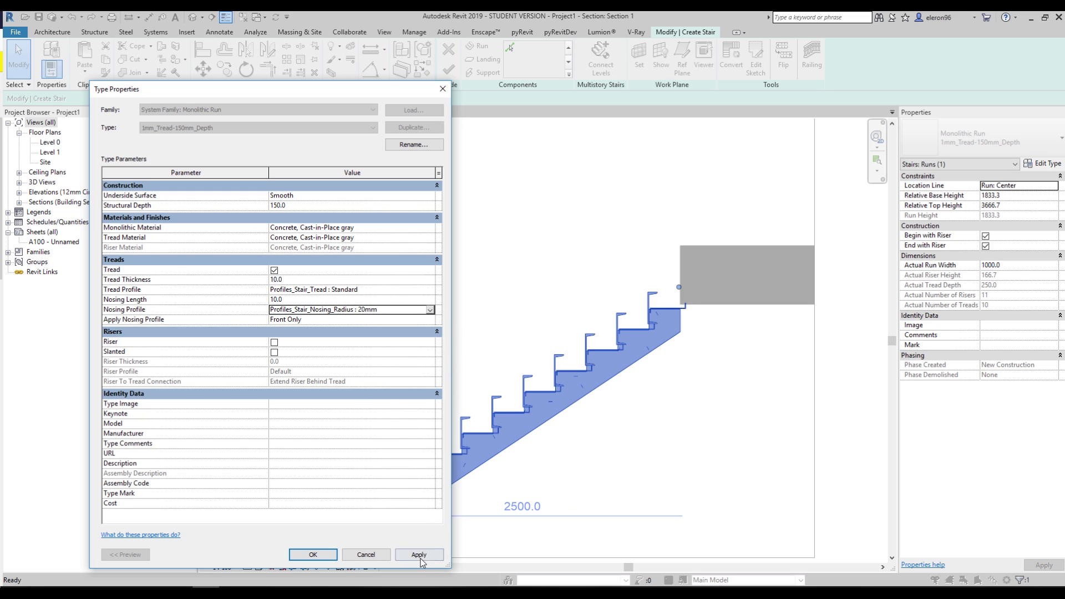
click(420, 555)
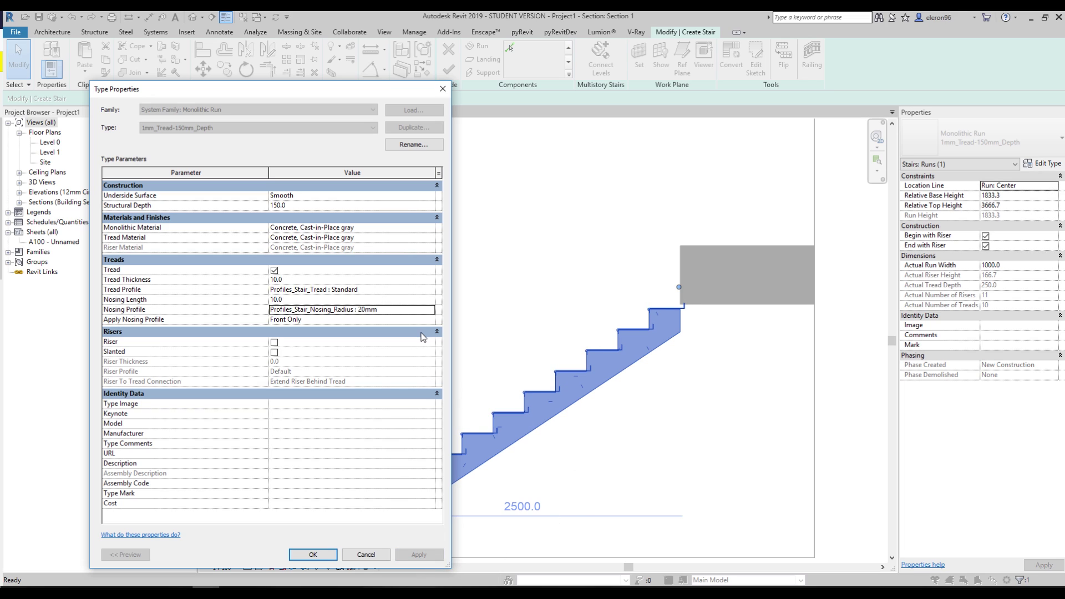
Try a nosing length of 50 mm on the run type
click(335, 301)
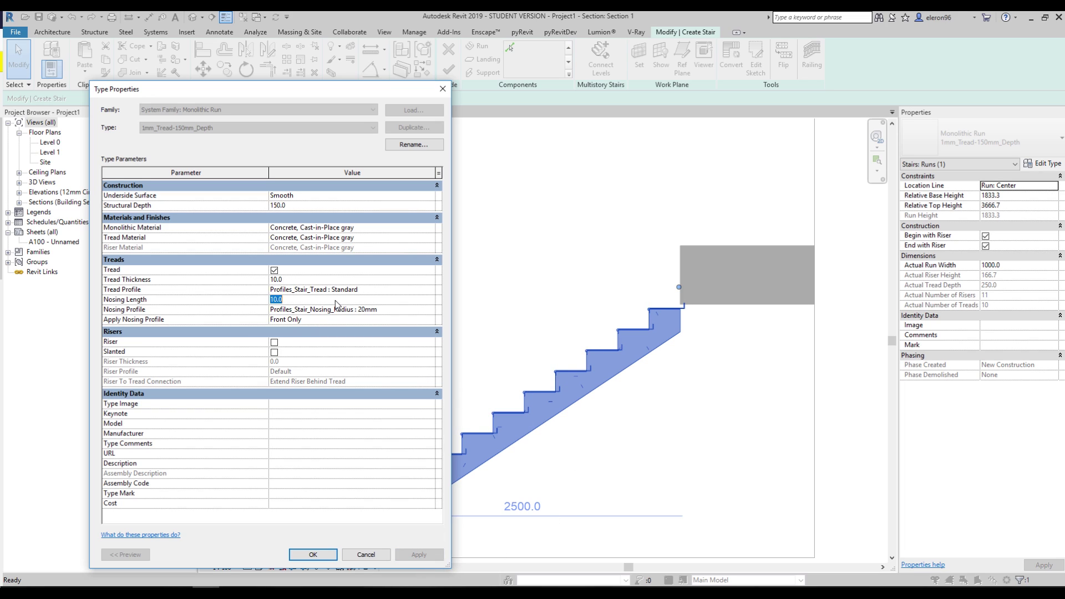
text(50)
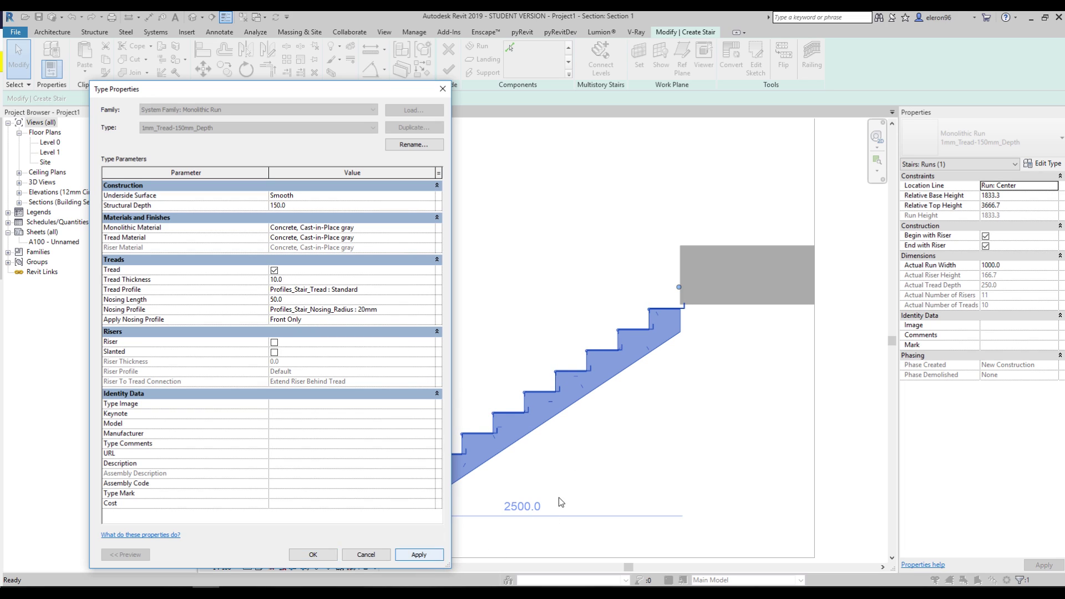
click(418, 554)
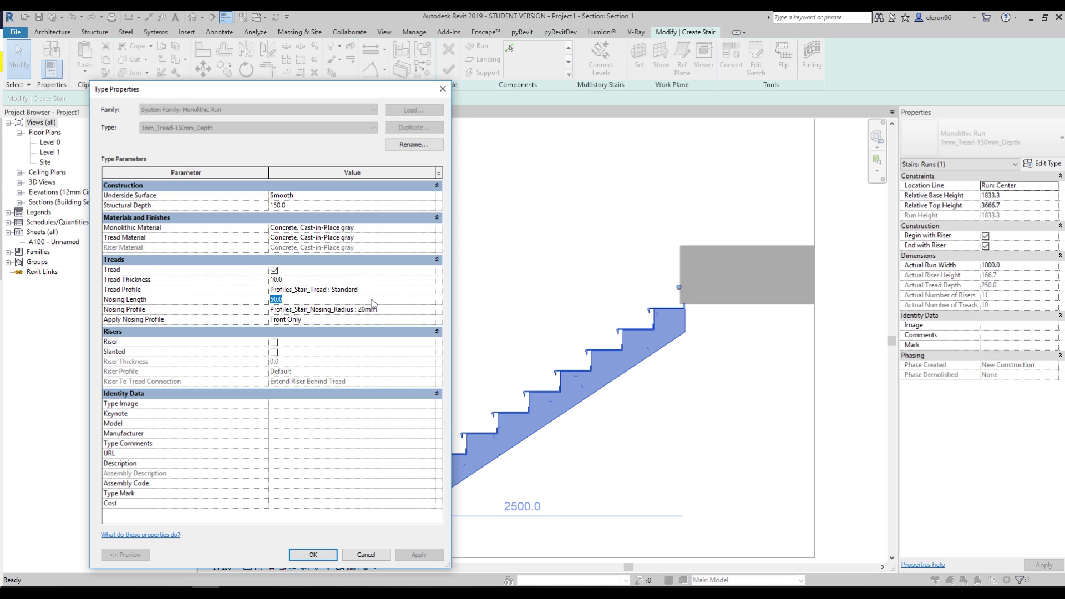
Set the run type's nosing length to 12 mm and tread thickness to 50 mm, and apply both
text(12)
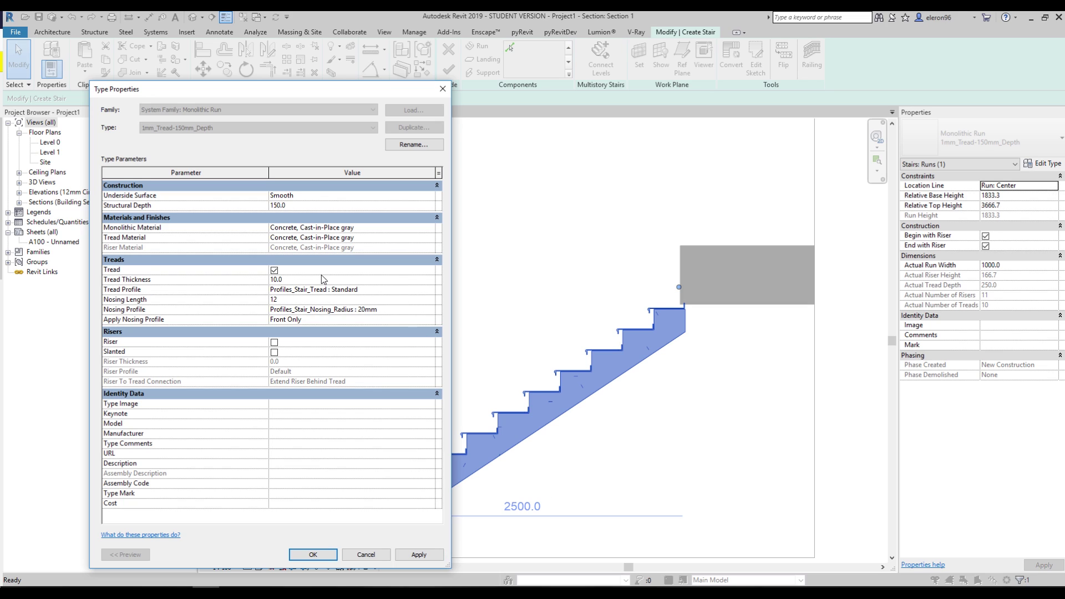
click(323, 279)
text(50)
click(417, 554)
Set the run type's tread thickness to 10 mm and apply it
click(335, 279)
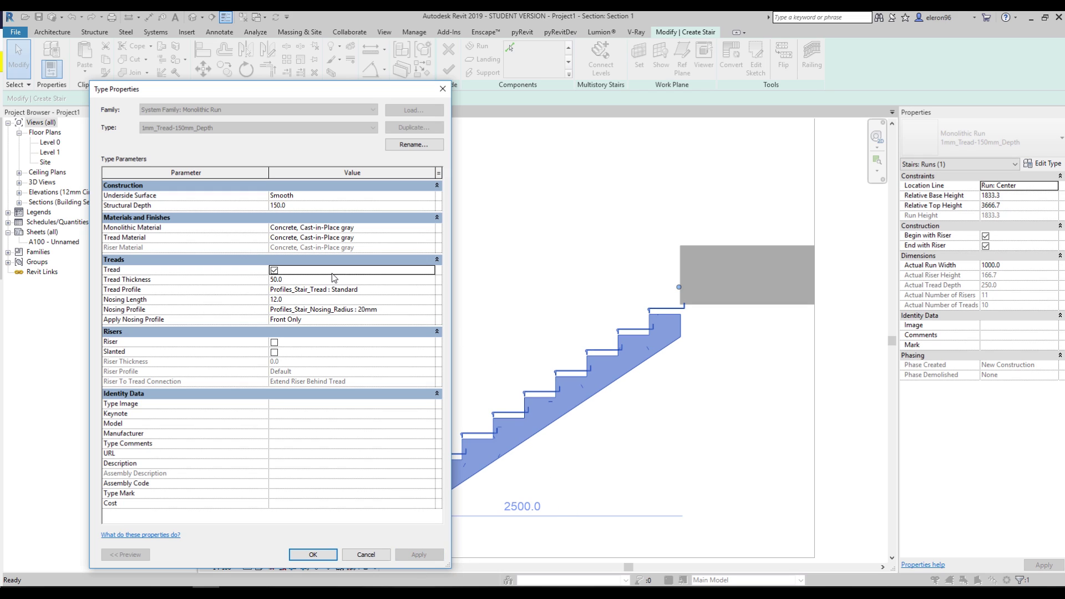
text(10)
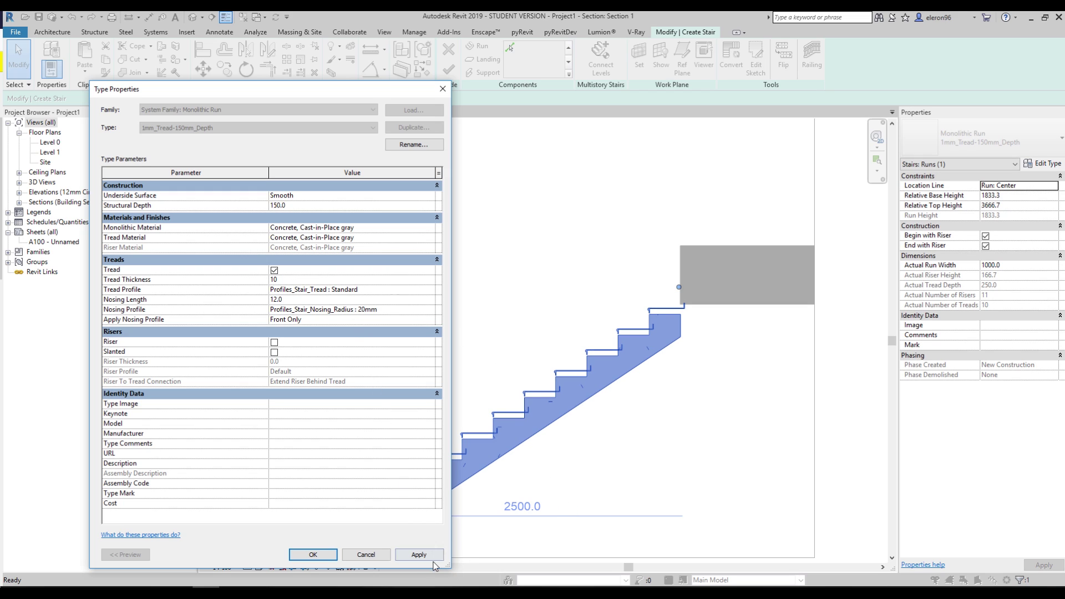
click(421, 554)
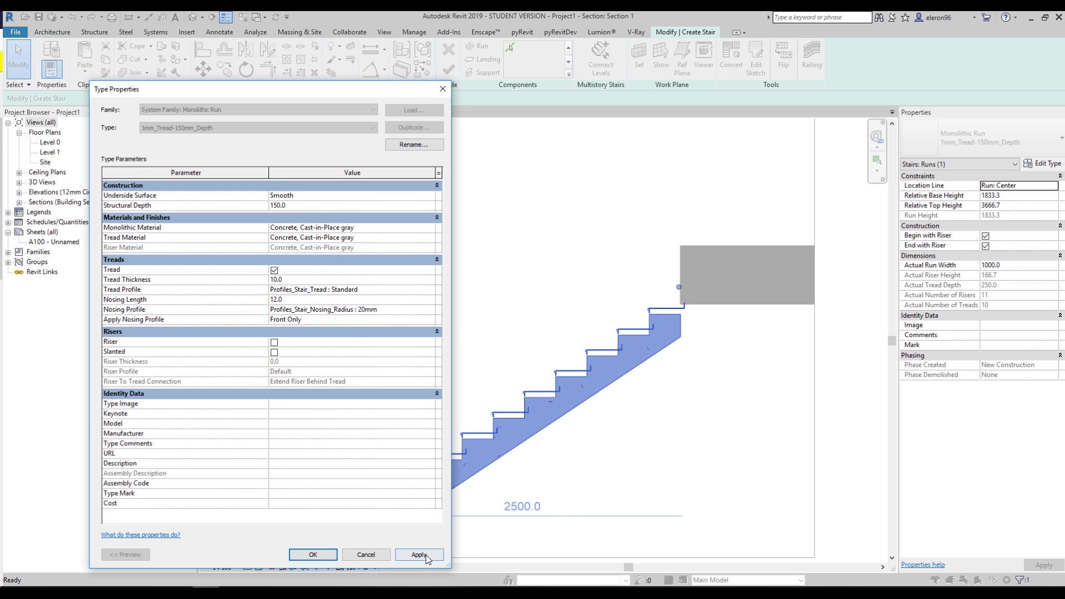
Turn on risers for the run type, apply them, and make them slanted
click(274, 342)
click(412, 556)
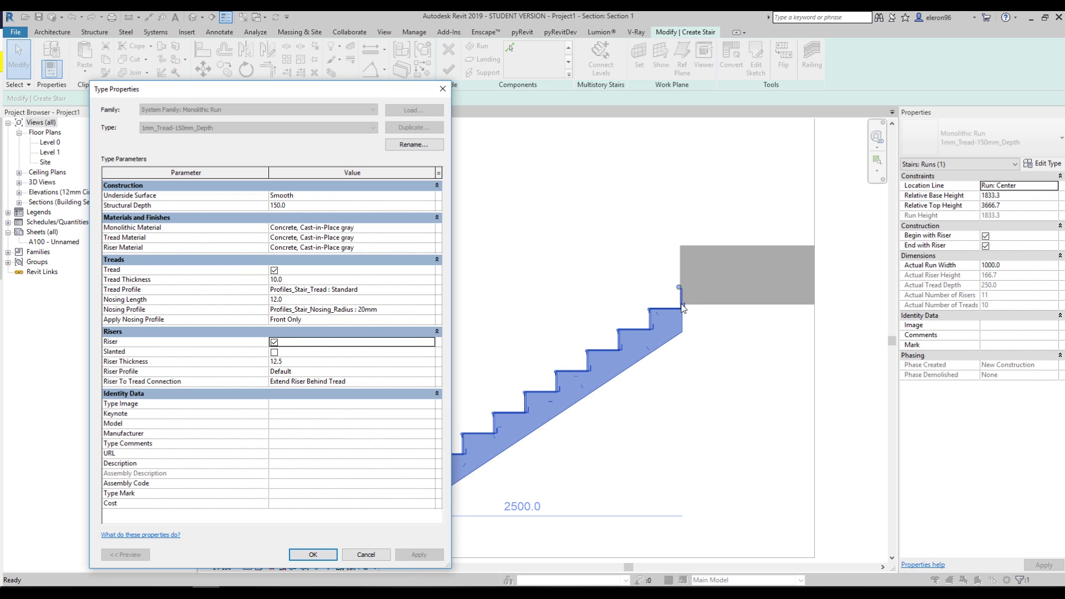
click(274, 352)
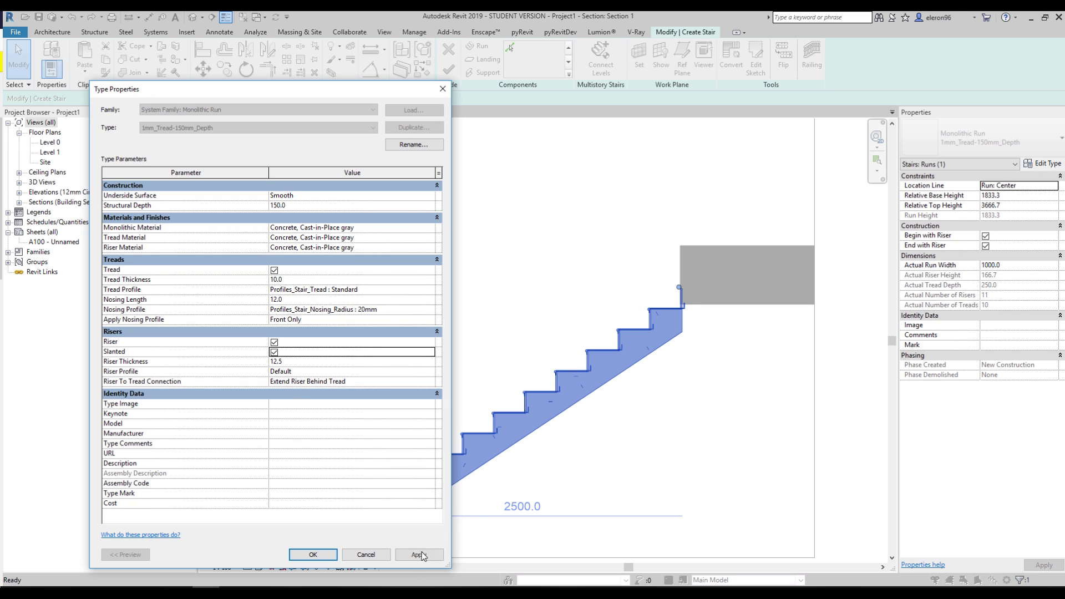
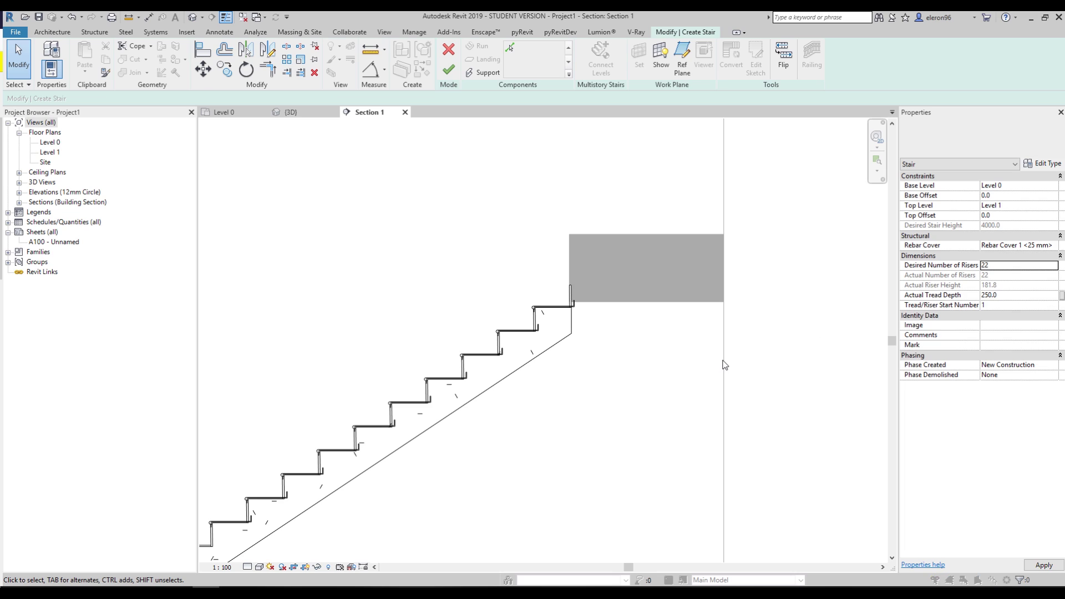
Apply a desired number of 22 risers to the stair
click(575, 339)
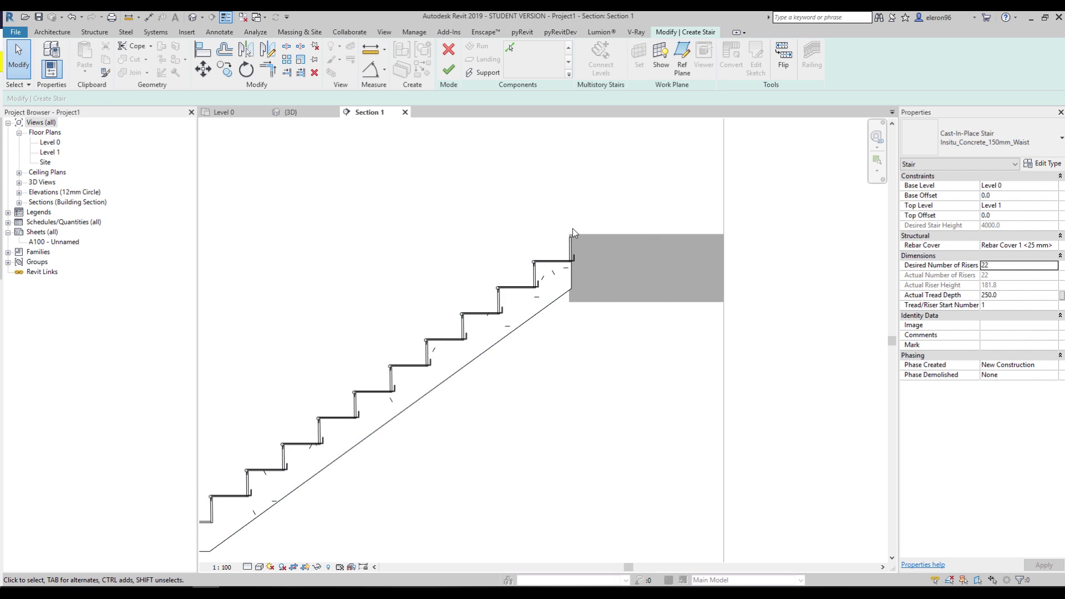
scroll(571, 251, up, 3)
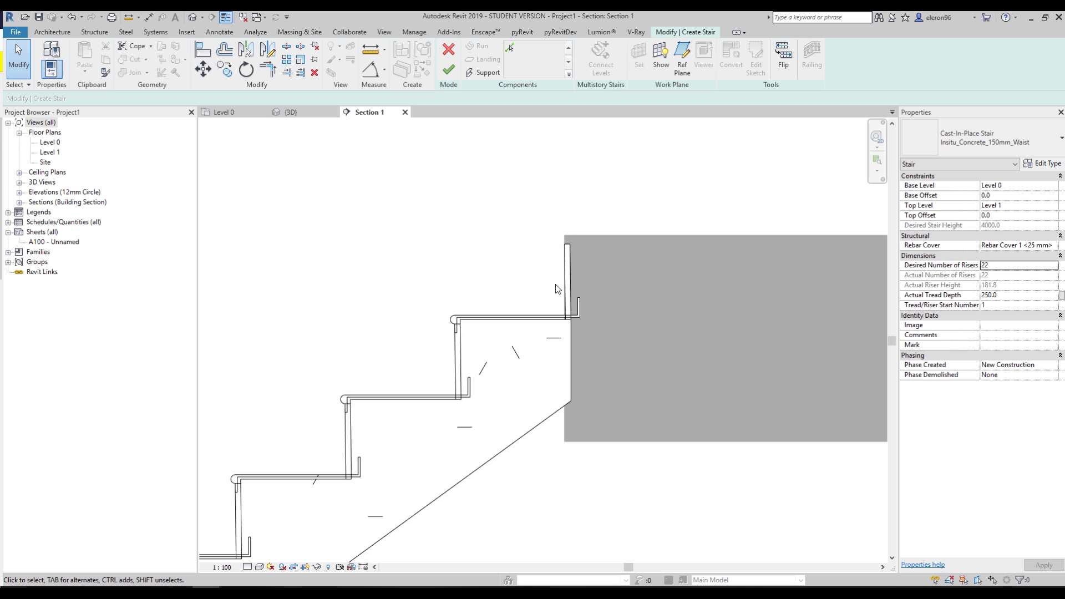
Try the upper run without an end riser, then restore its End with Riser setting
click(530, 353)
click(985, 235)
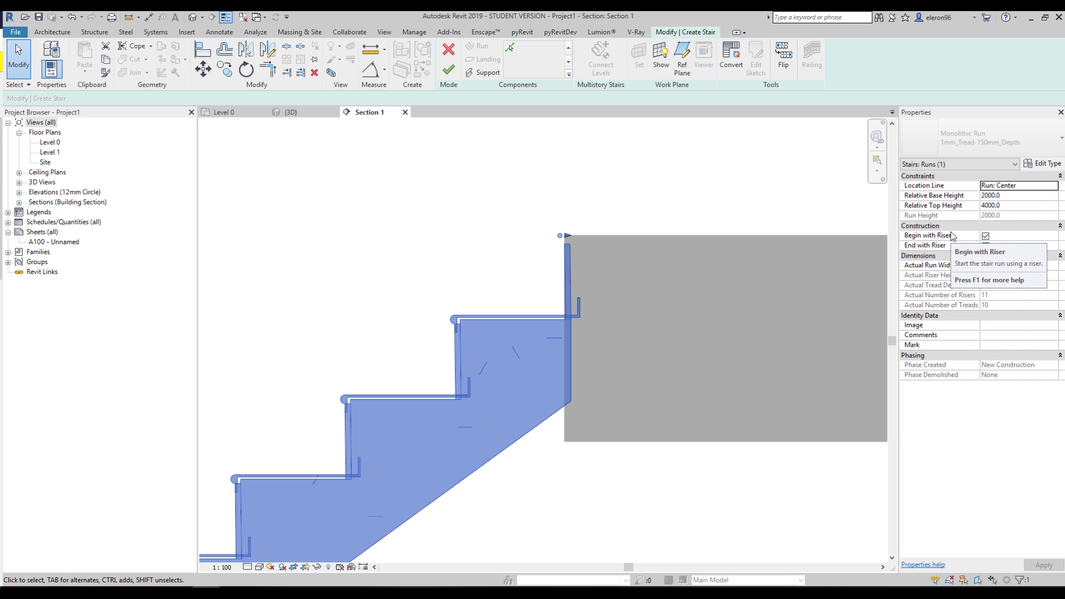
click(985, 246)
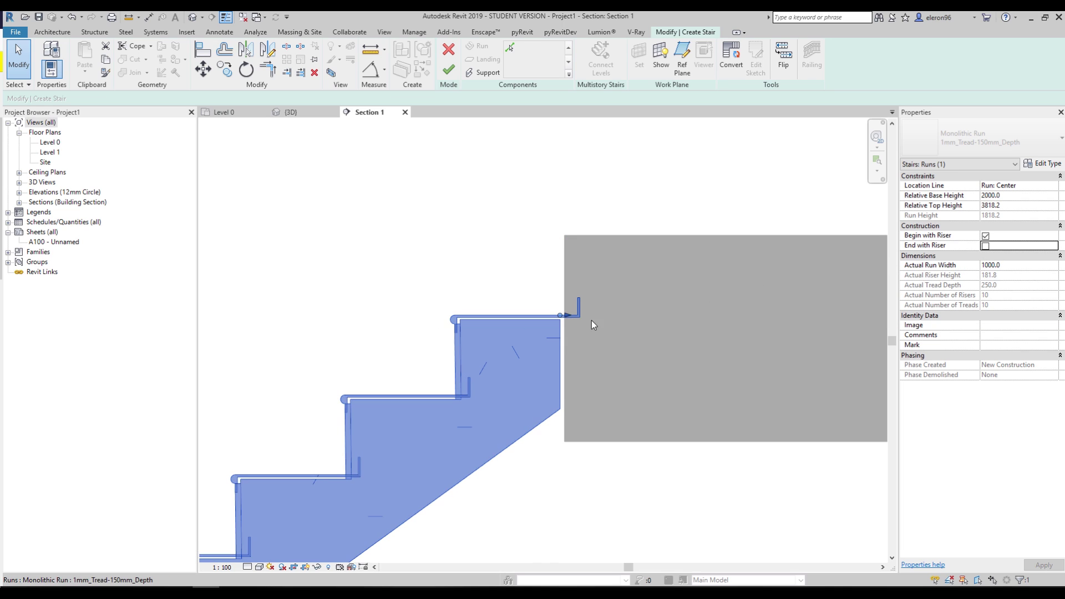
click(985, 246)
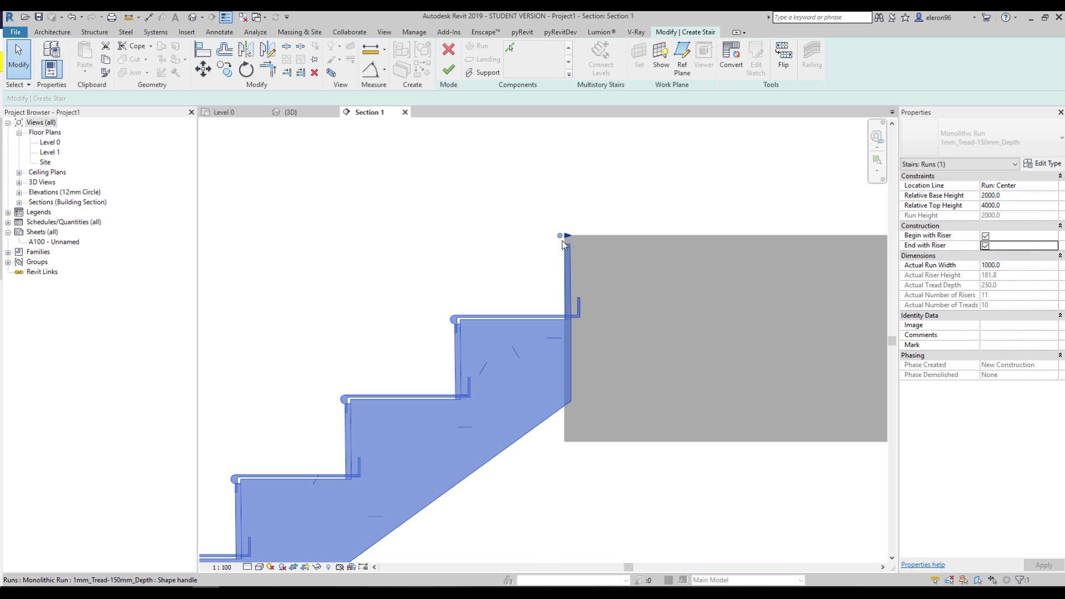
scroll(603, 235, down, 4)
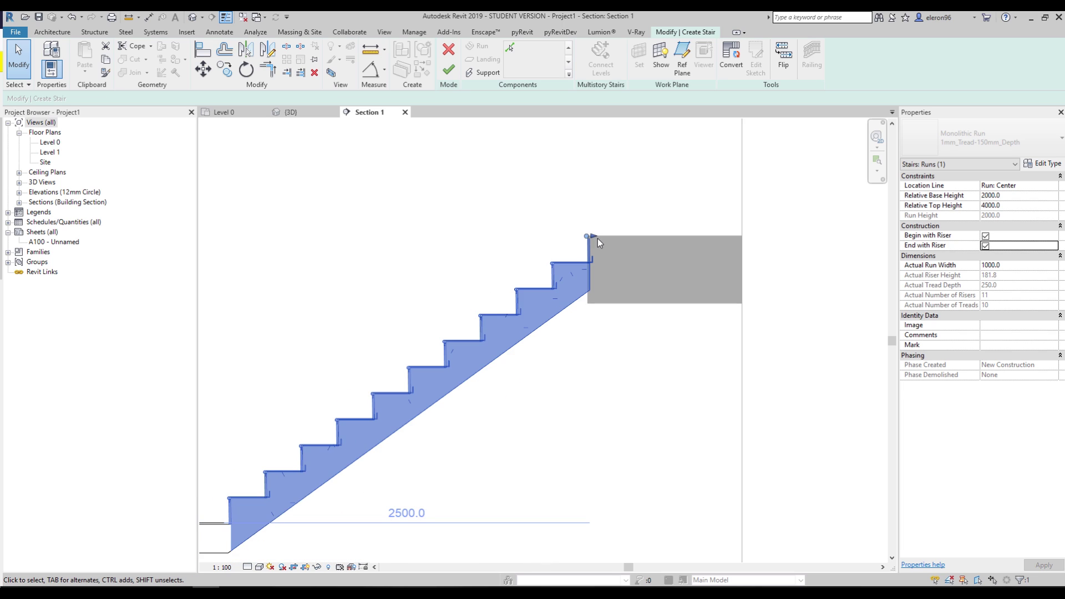
In the Level 0 plan, extend the upper run's end toward the upper floor by one extra riser
click(221, 113)
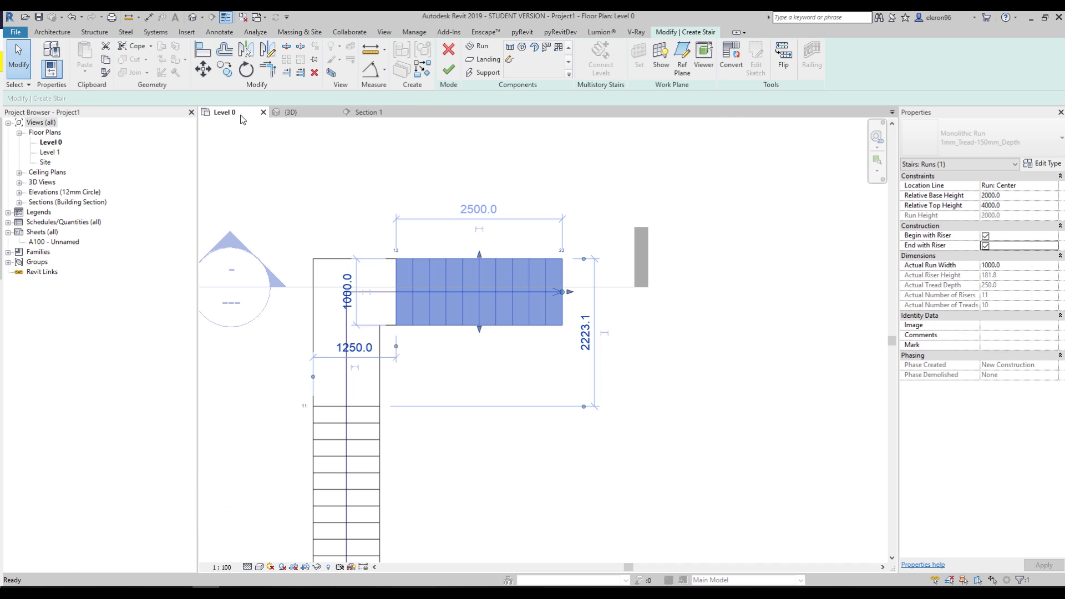
scroll(404, 363, up, 5)
drag(395, 360, 438, 364)
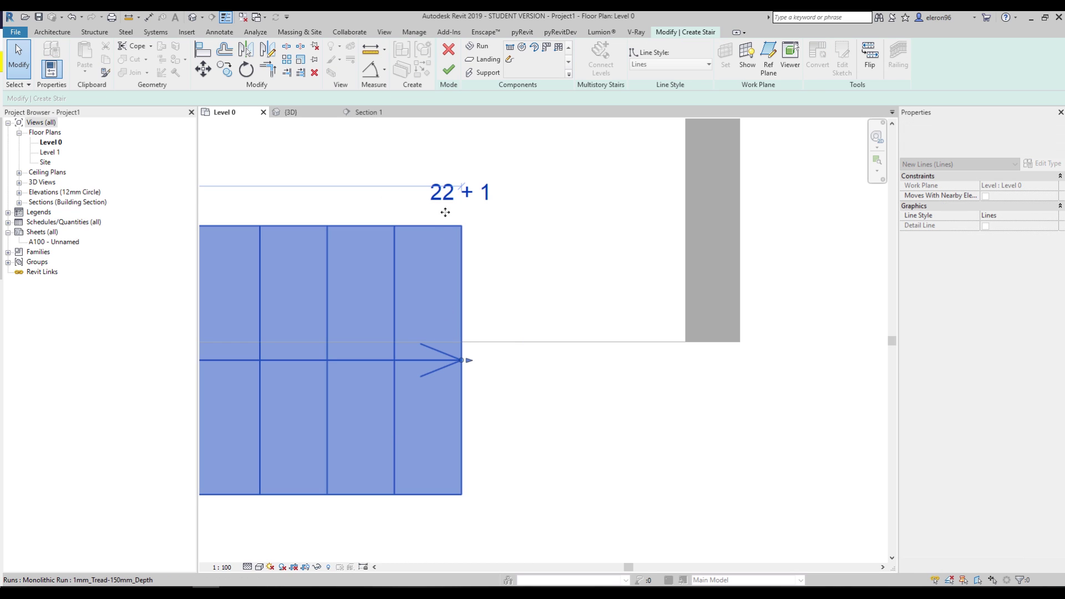
In Section 1, turn off End with Riser for the extended upper run
click(354, 111)
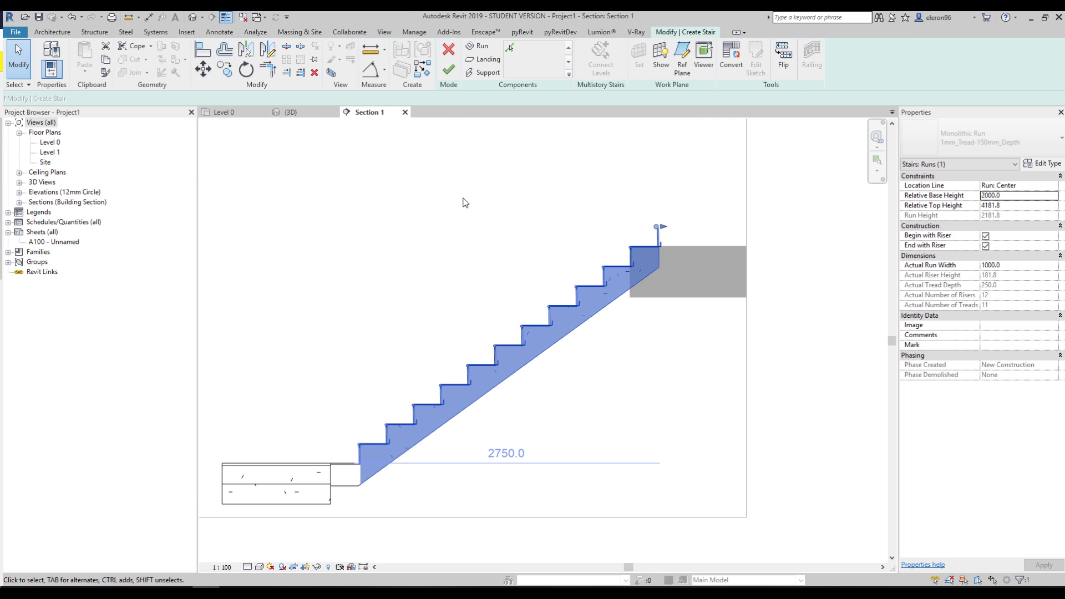
scroll(677, 227, up, 5)
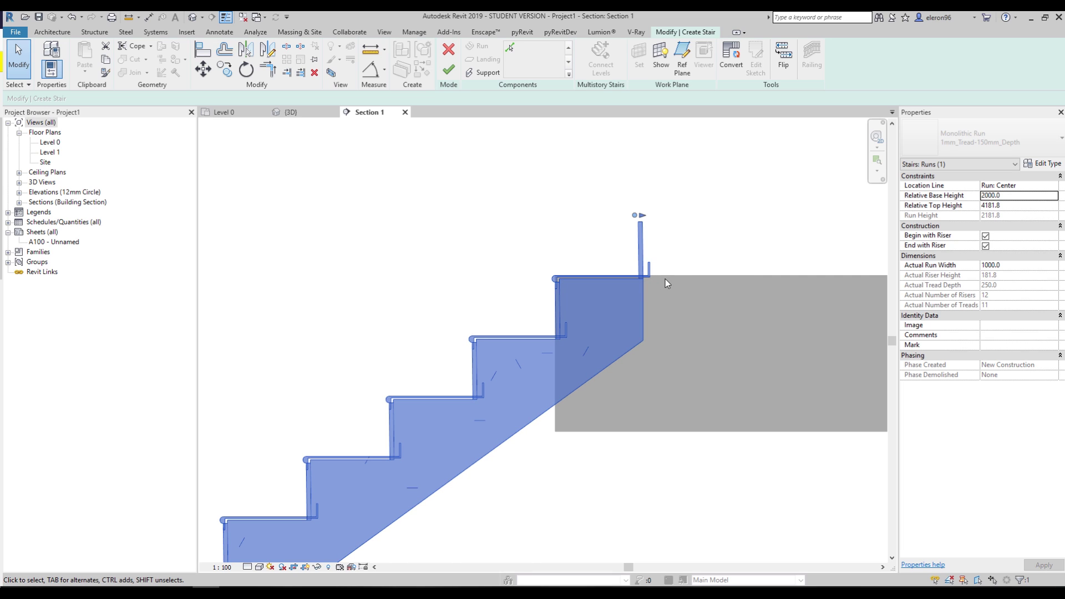
middle_drag(662, 280, 536, 279)
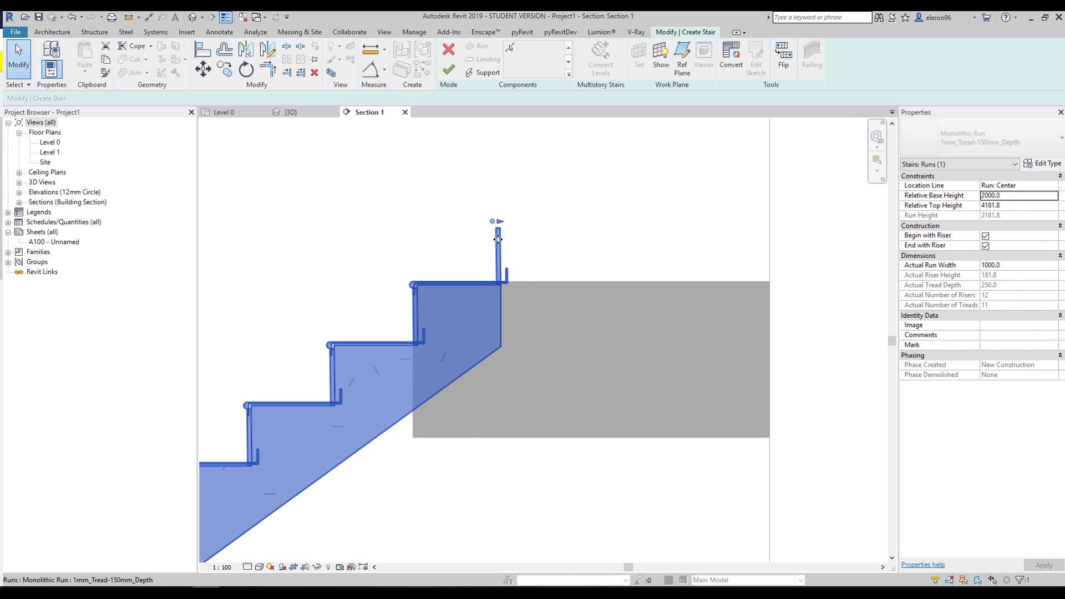
click(985, 246)
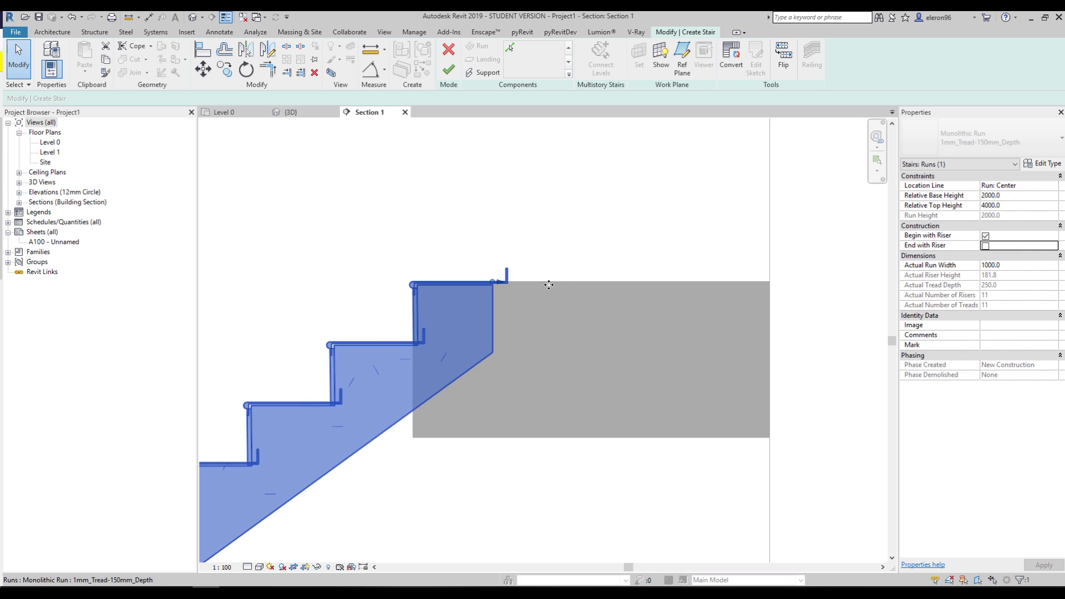
Set both the tread profile and the nosing profile of the upper run's type to Default
click(1041, 163)
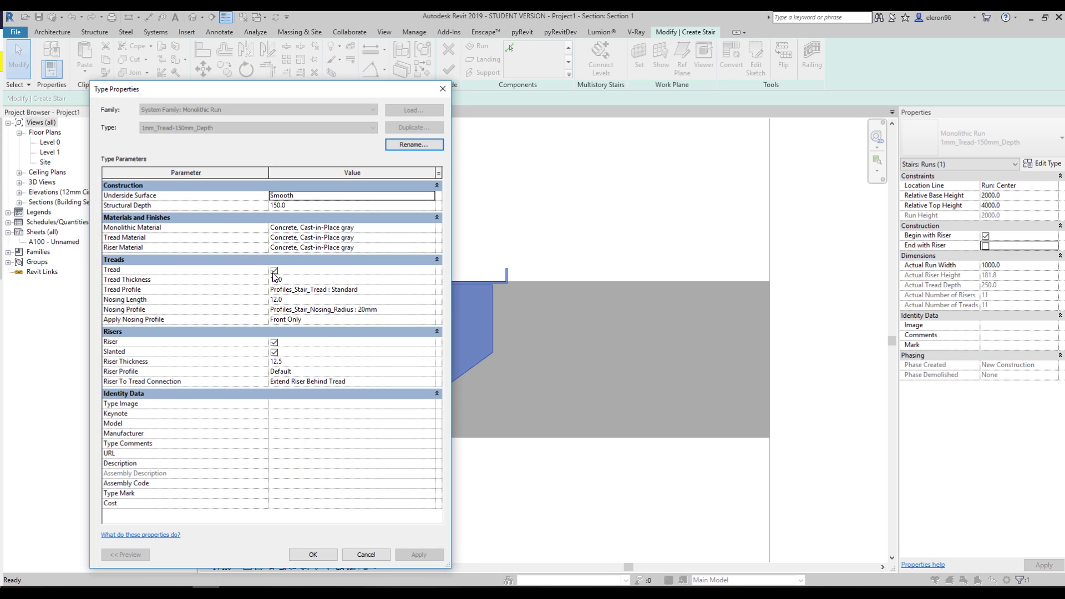
click(426, 289)
click(430, 290)
scroll(349, 321, up, 3)
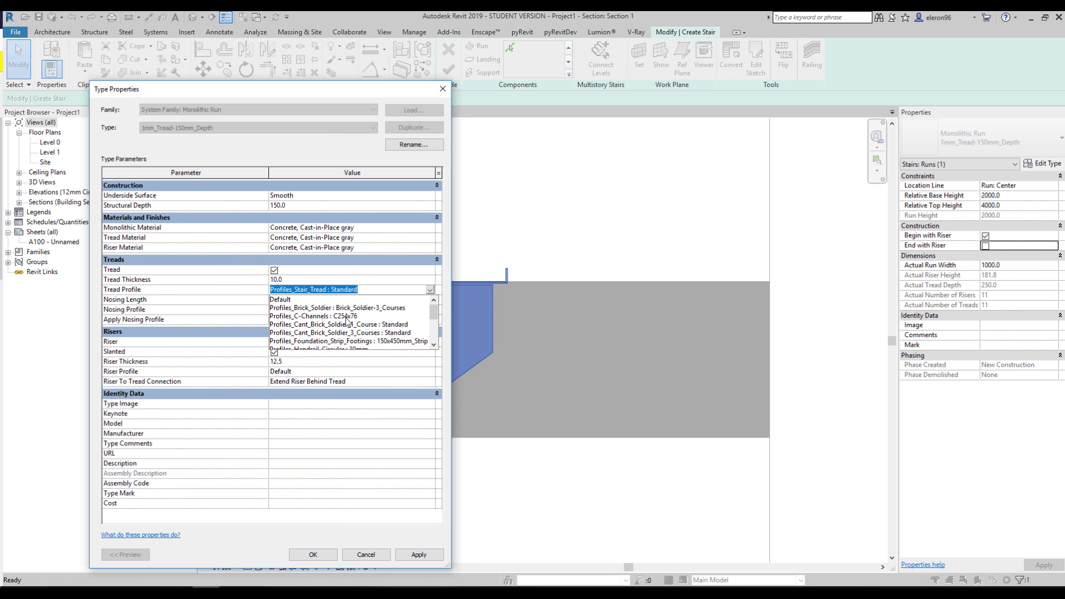
click(331, 300)
click(430, 309)
click(430, 309)
scroll(341, 328, up, 3)
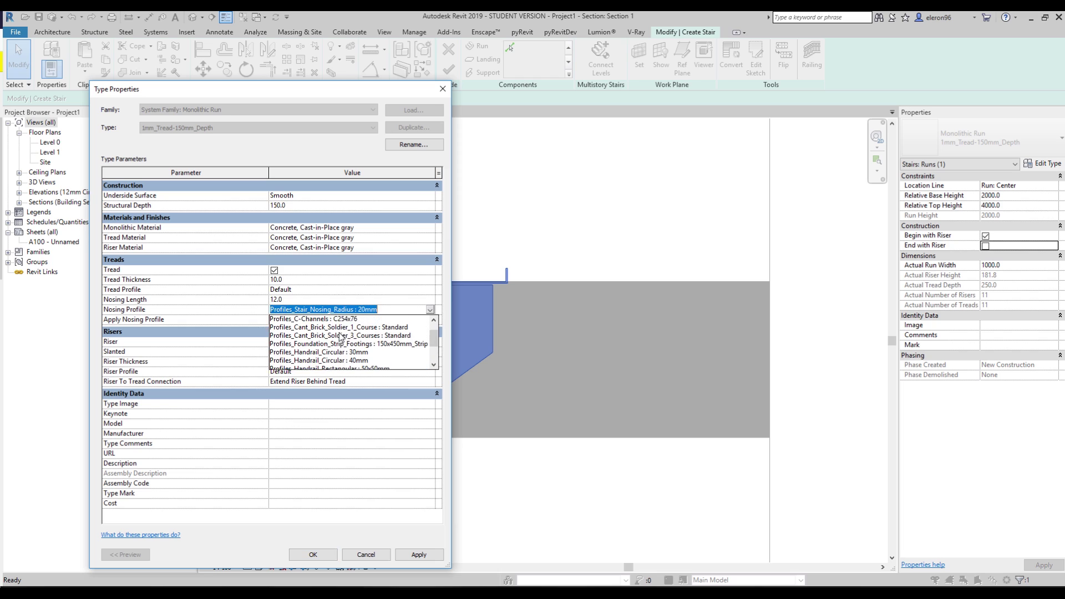
click(341, 322)
click(313, 554)
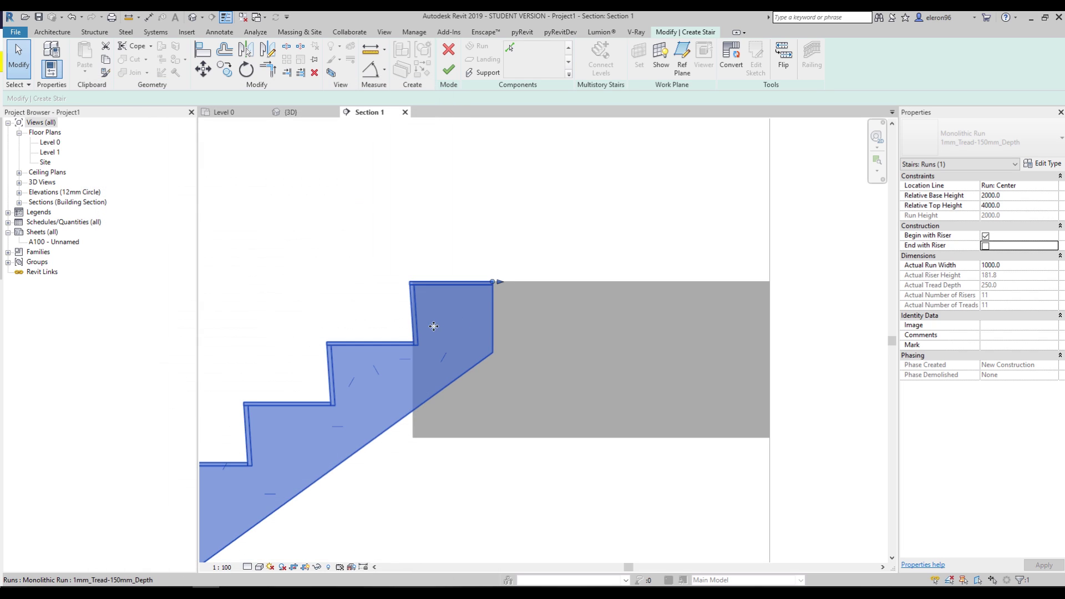
click(502, 499)
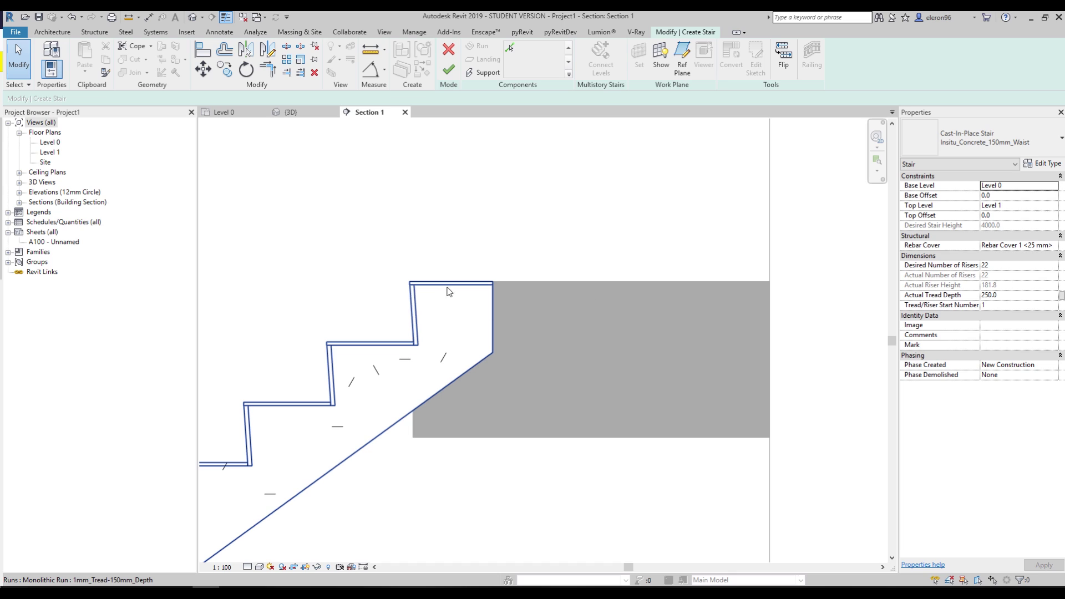
Set the structural depth of the upper run's type to 250 mm
scroll(540, 268, down, 5)
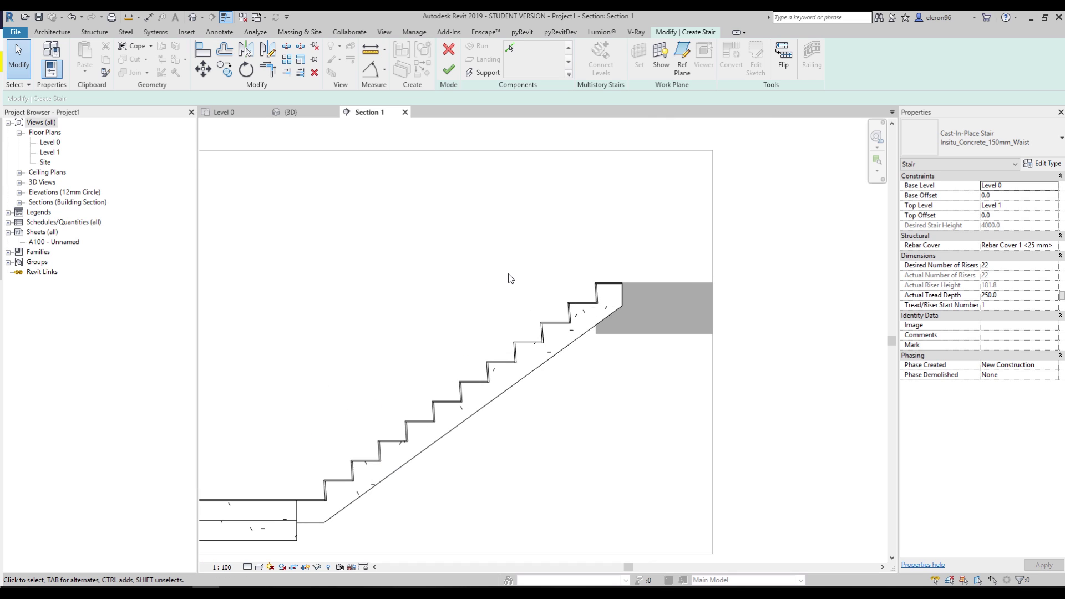
scroll(350, 410, up, 3)
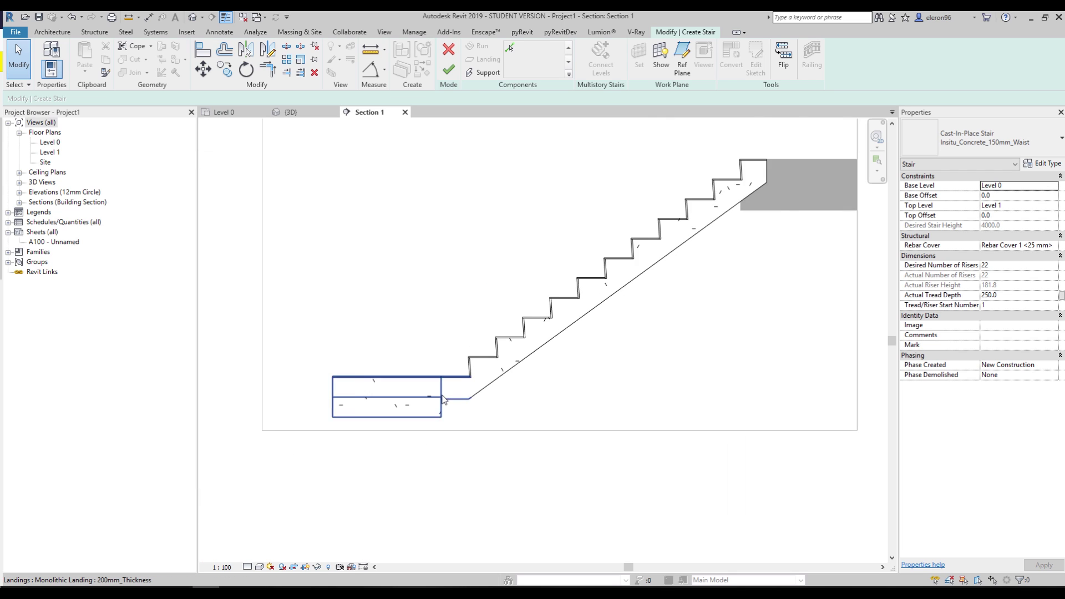
click(521, 364)
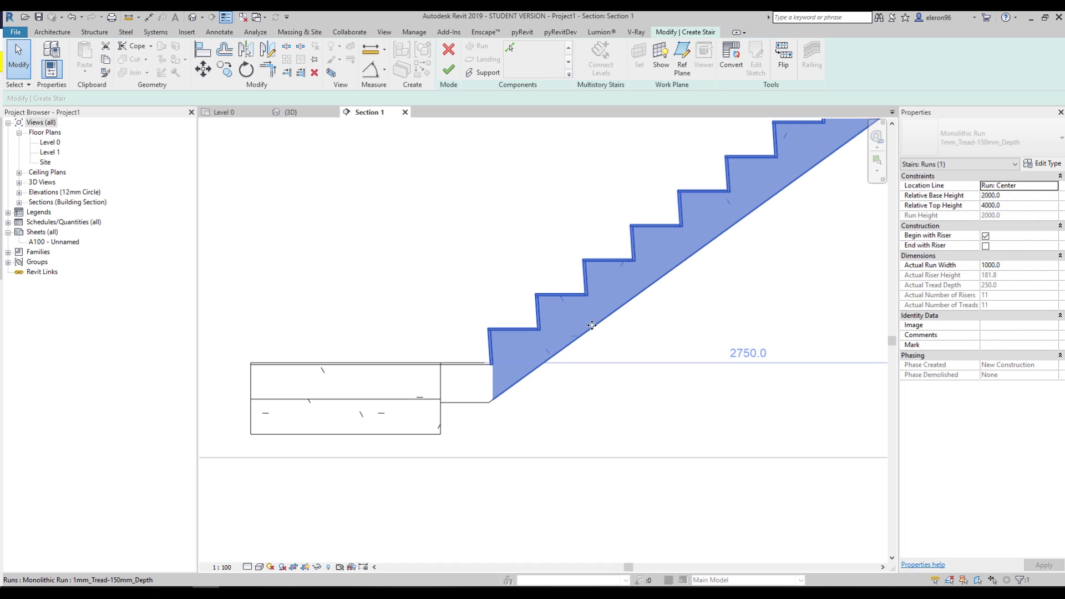
middle_drag(580, 327, 537, 359)
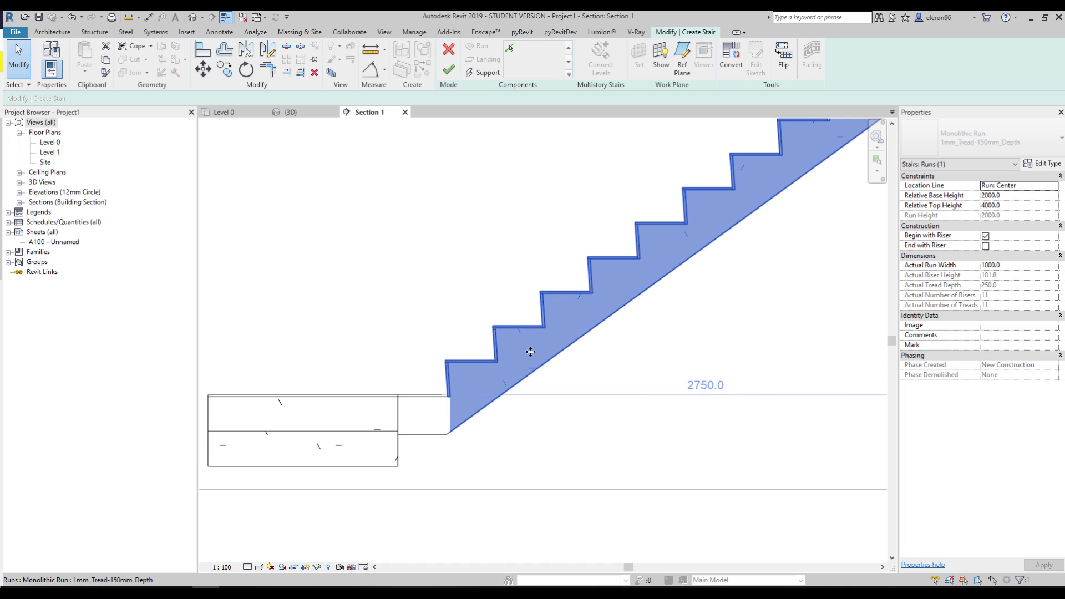
scroll(530, 352, up, 2)
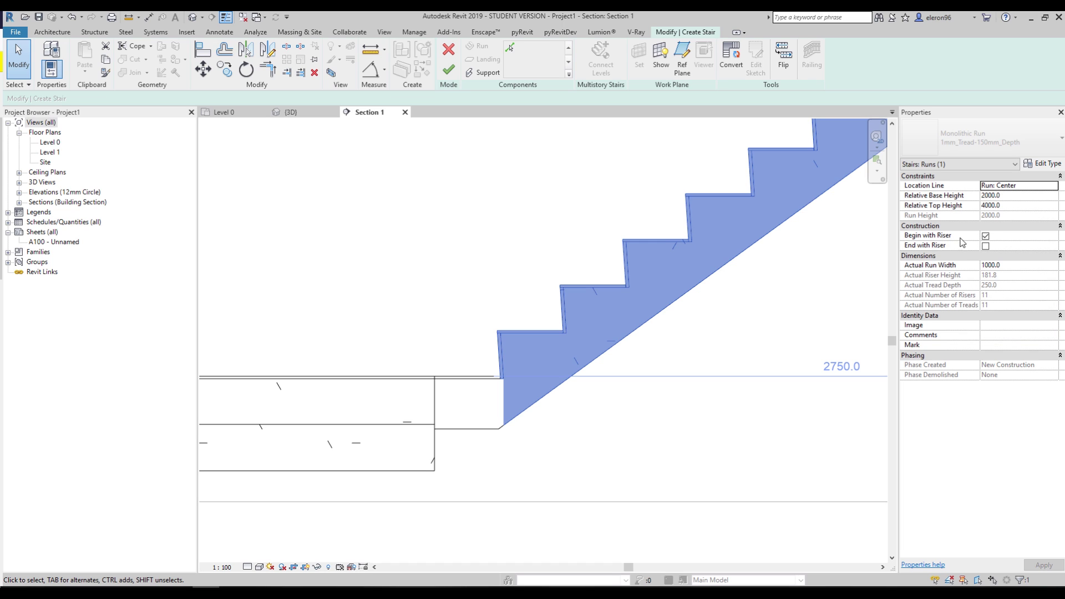
click(1039, 166)
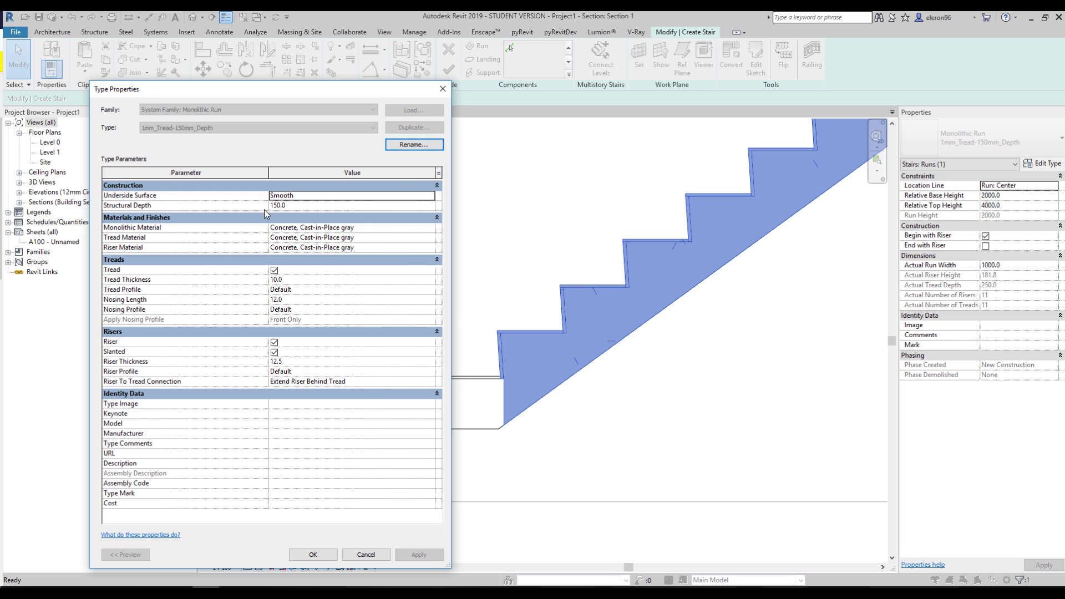
mouse_move(121, 213)
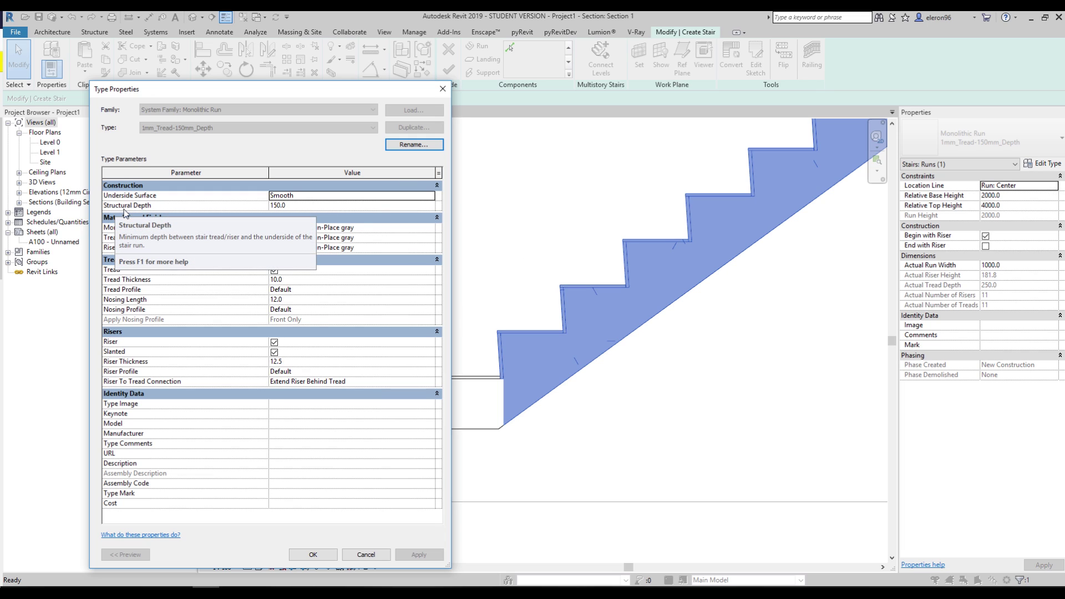
click(292, 207)
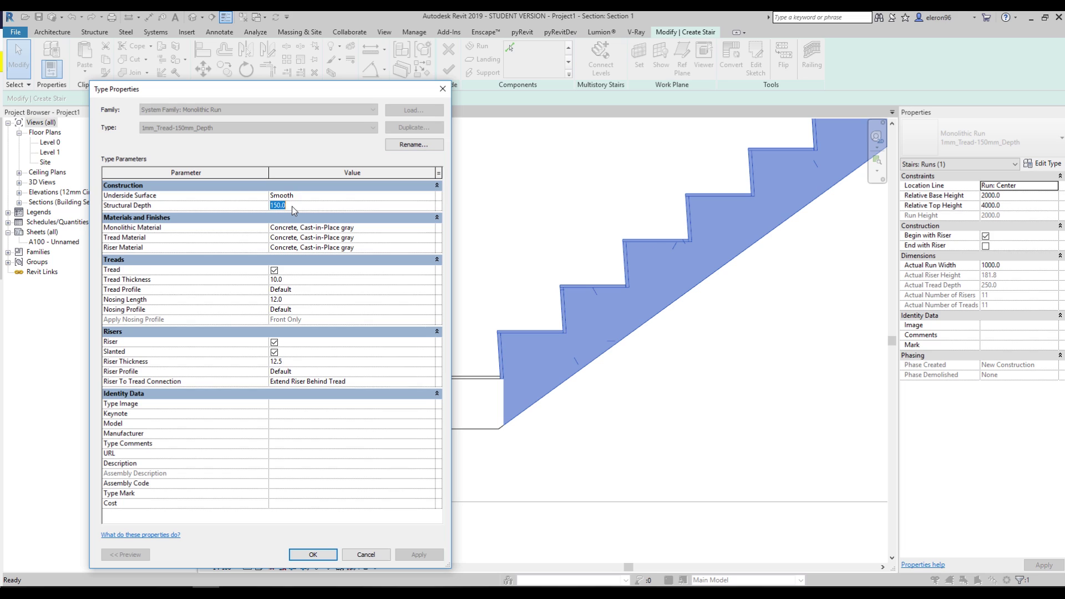
text(2)
click(319, 554)
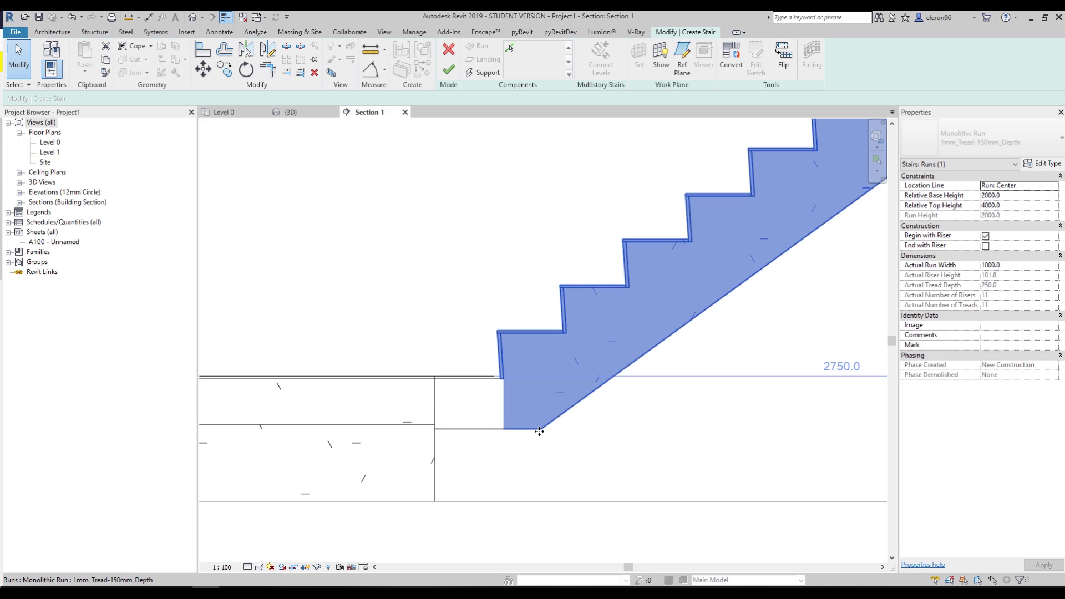
Try a structural depth of 350 mm on the upper run's type
click(1029, 164)
click(328, 204)
key(BackSpace)
text(350)
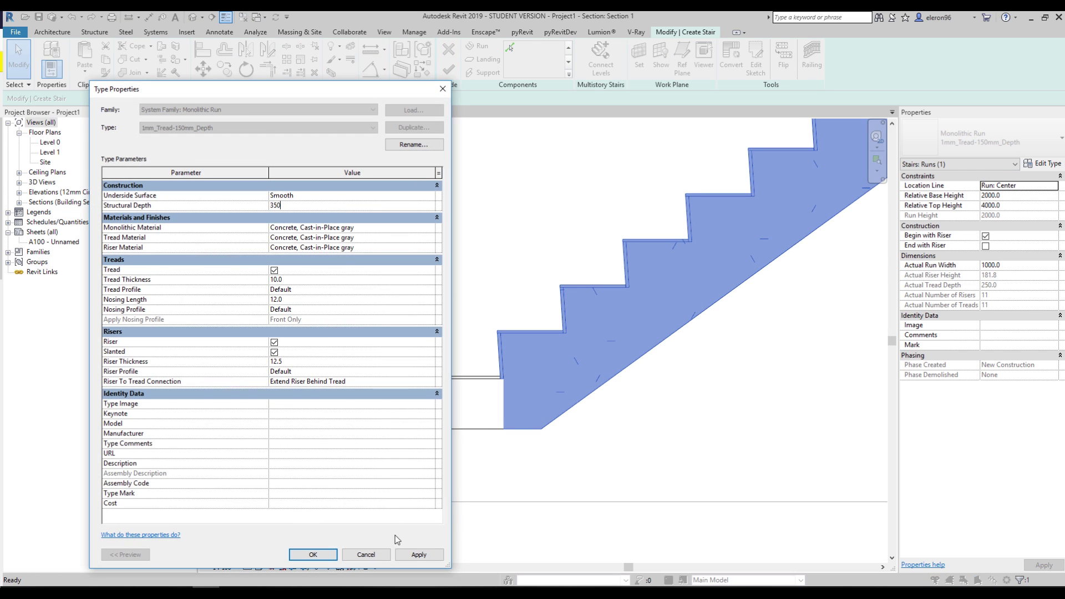
click(419, 554)
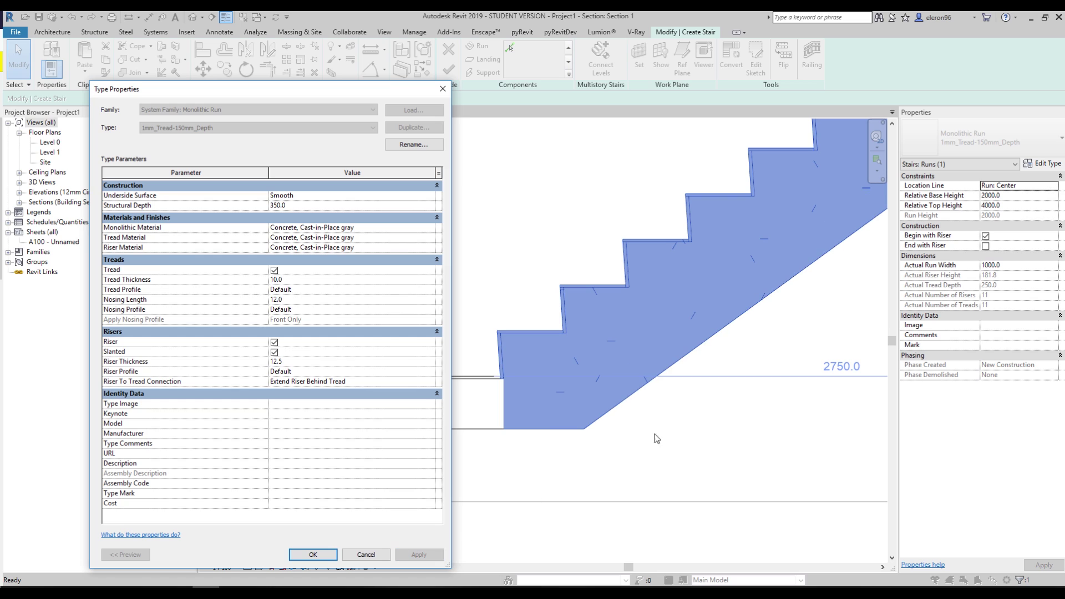
click(313, 554)
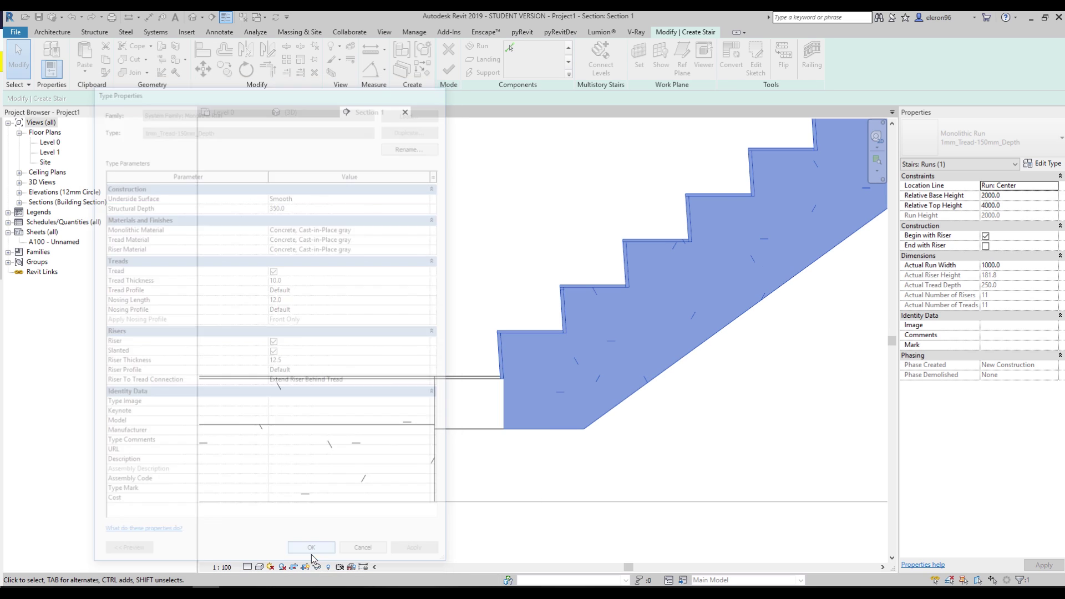
Set the underside surface of the upper run's type to Stepped
scroll(611, 371, down, 4)
scroll(622, 292, up, 4)
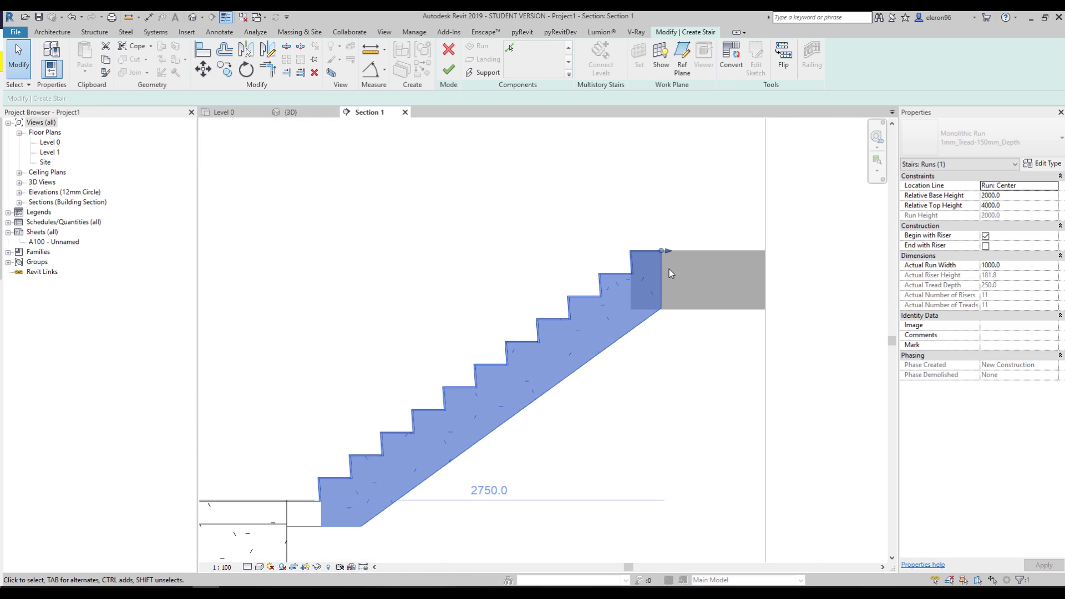
scroll(667, 311, down, 3)
scroll(668, 332, up, 3)
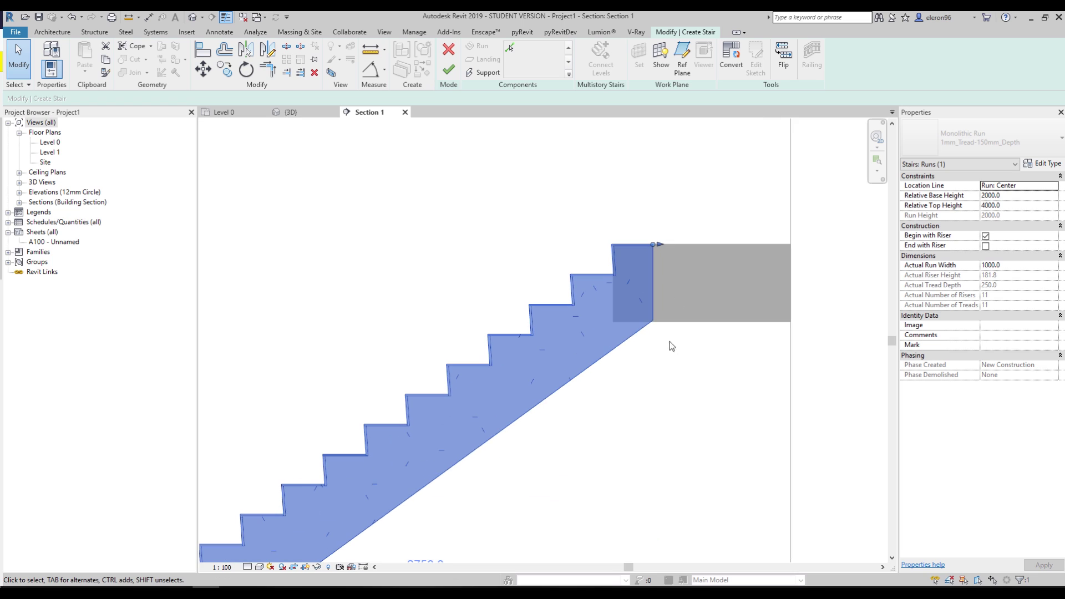
scroll(610, 388, down, 3)
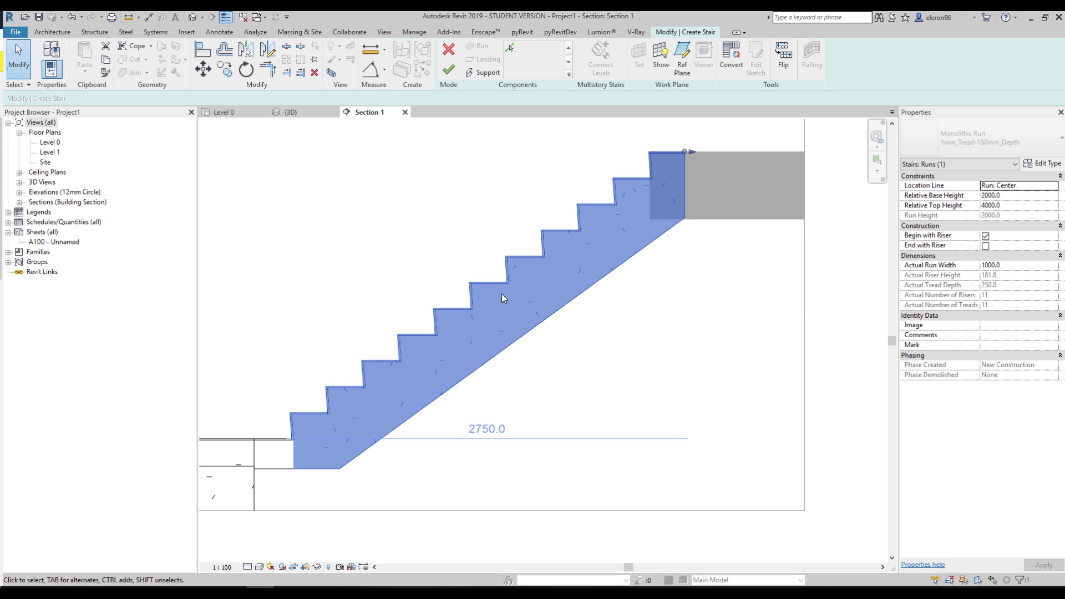
click(1044, 165)
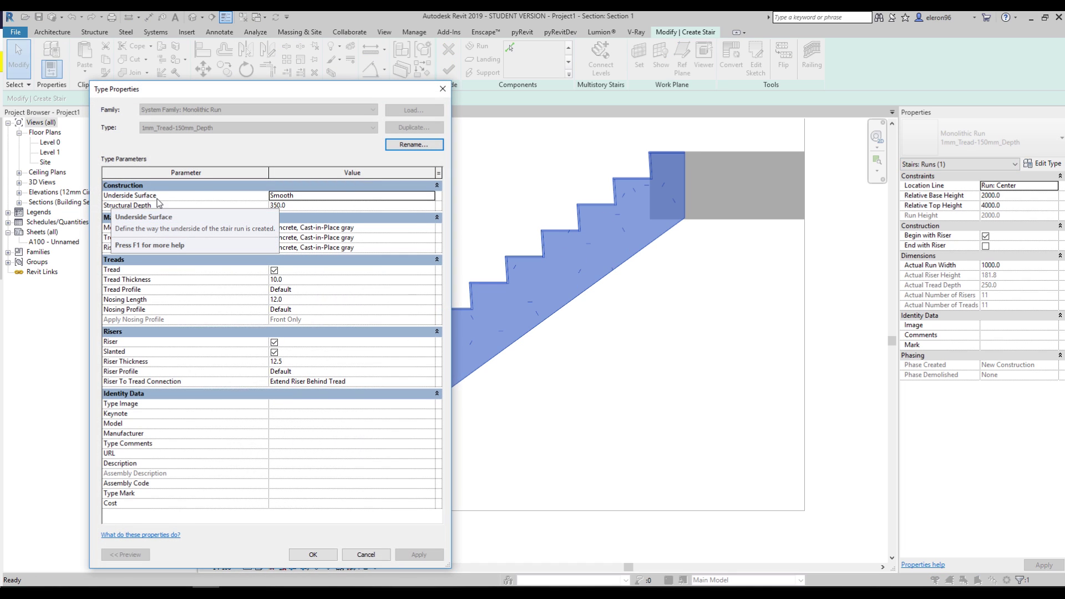
click(430, 195)
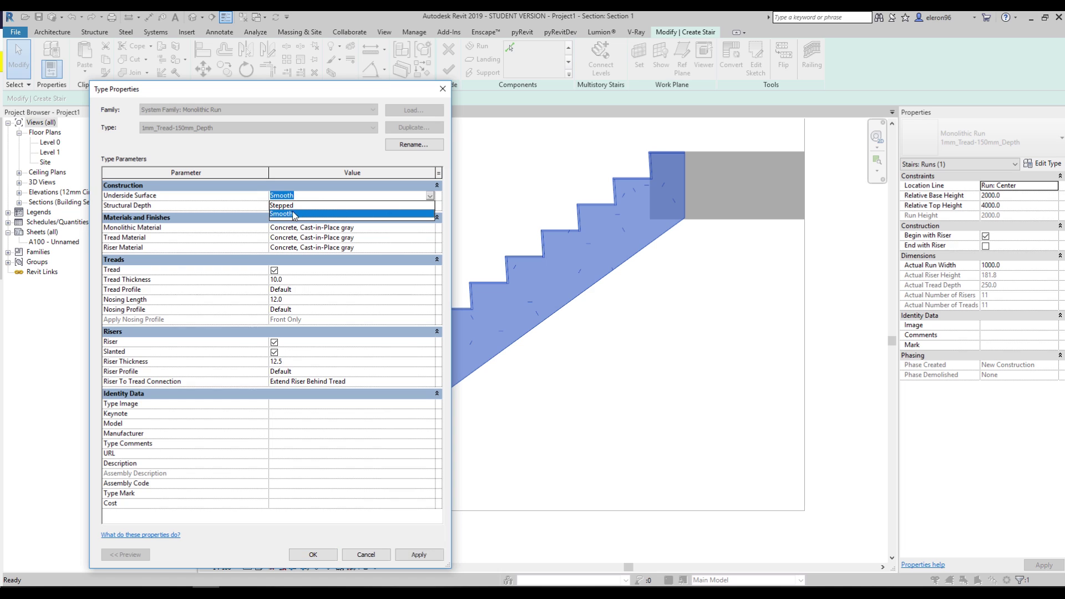
click(293, 215)
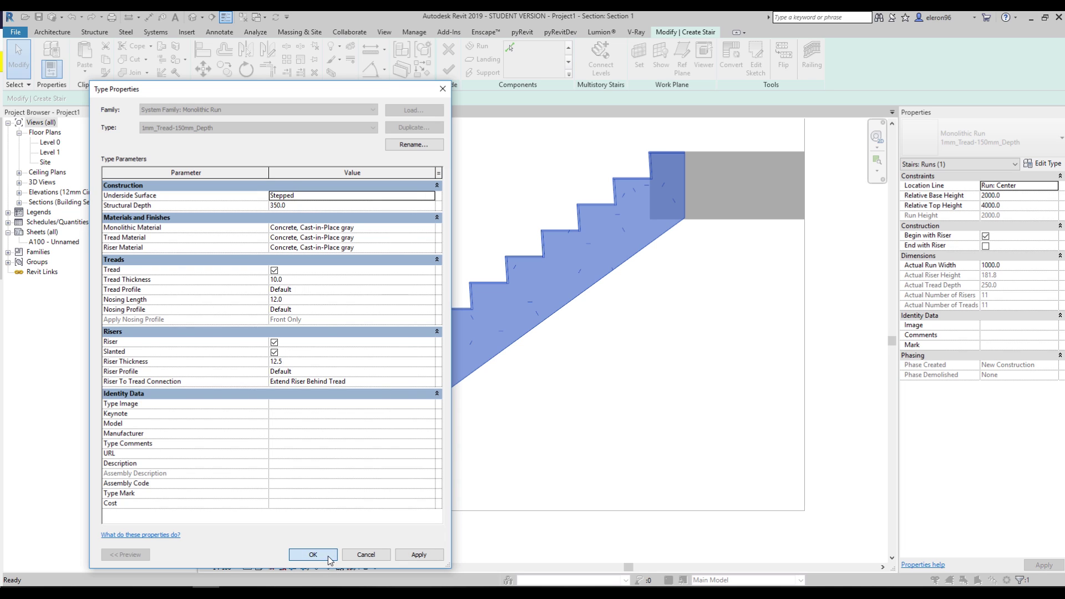
click(315, 555)
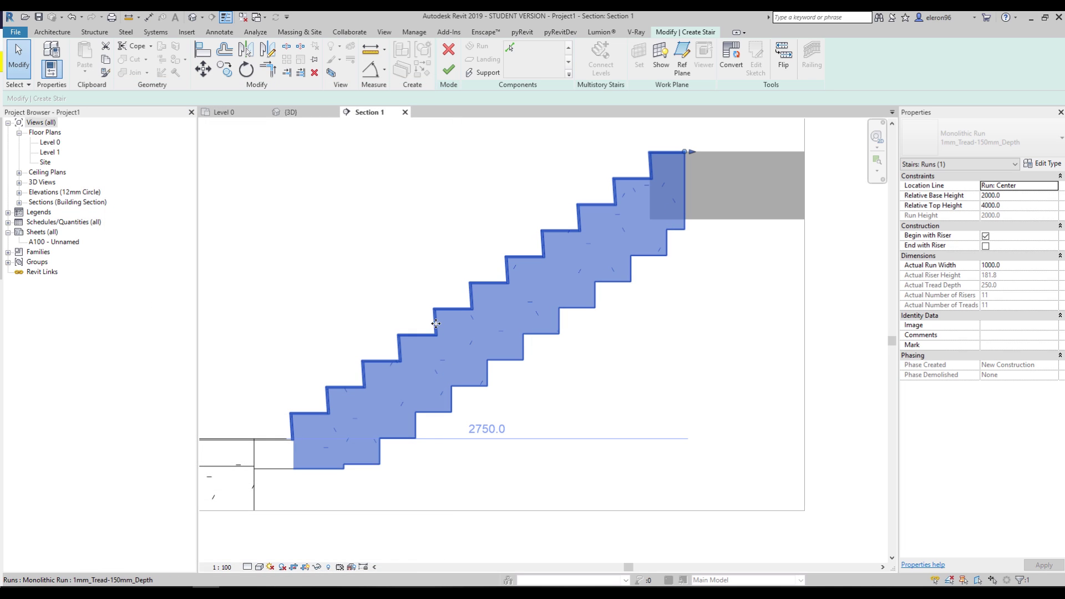
Set the structural depth of the upper run's type to 100 mm and deselect the run
click(1041, 167)
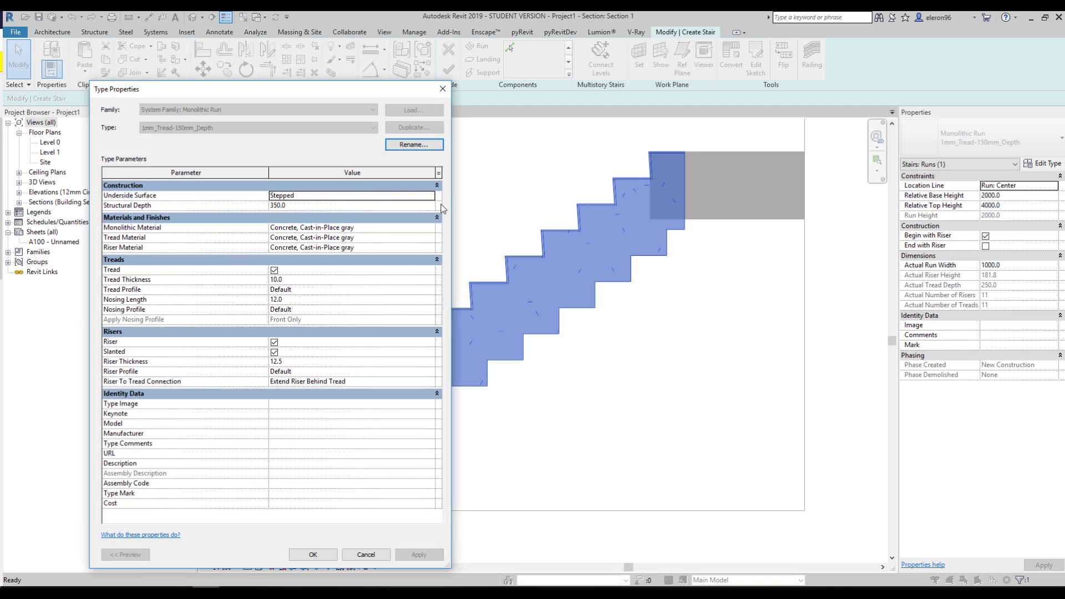
click(359, 203)
text(100)
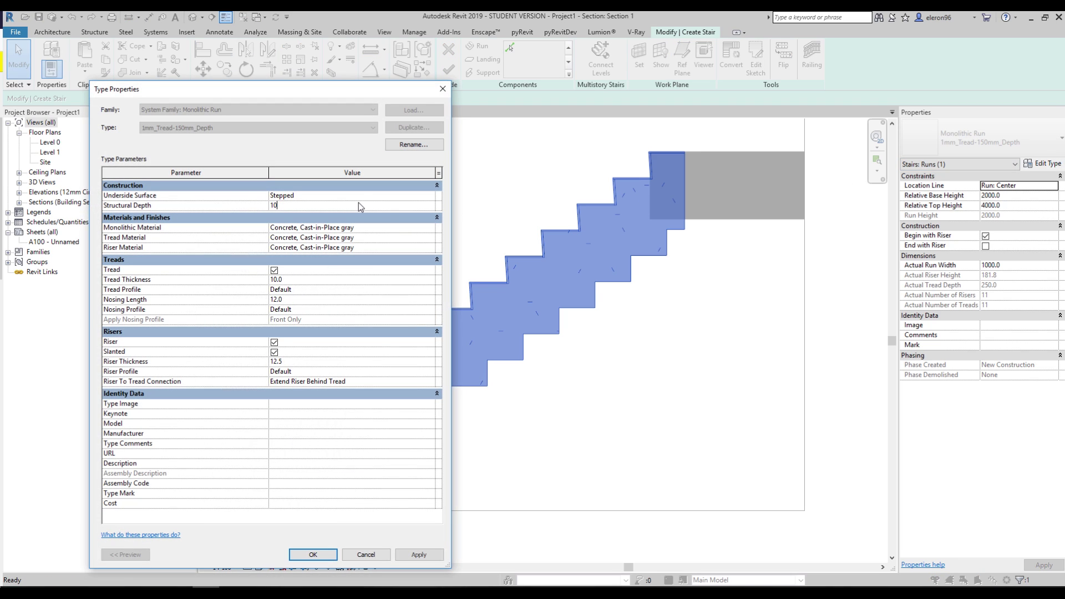
click(313, 554)
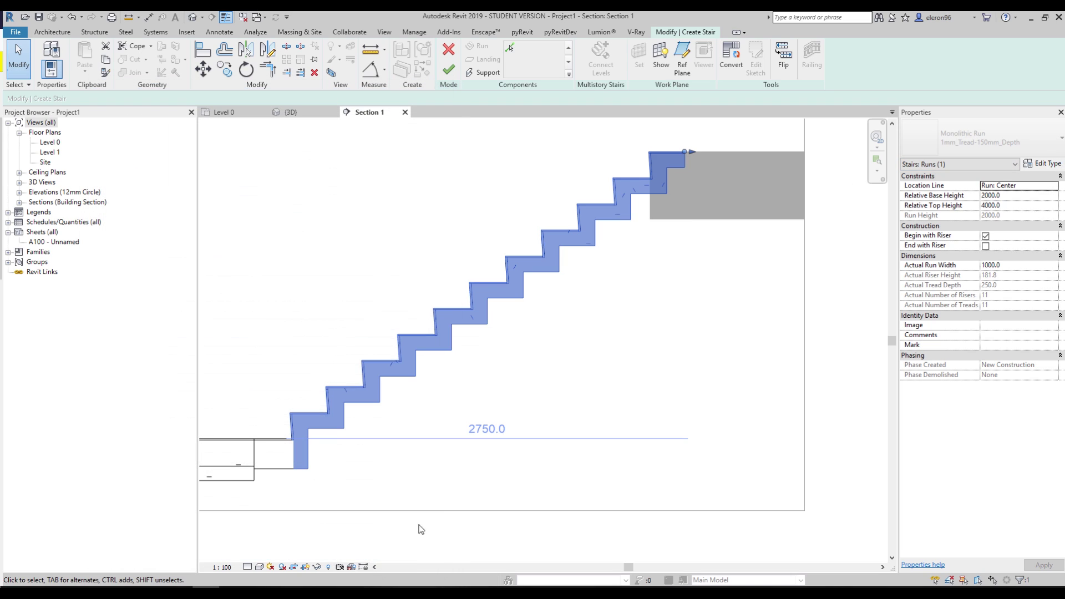
click(571, 344)
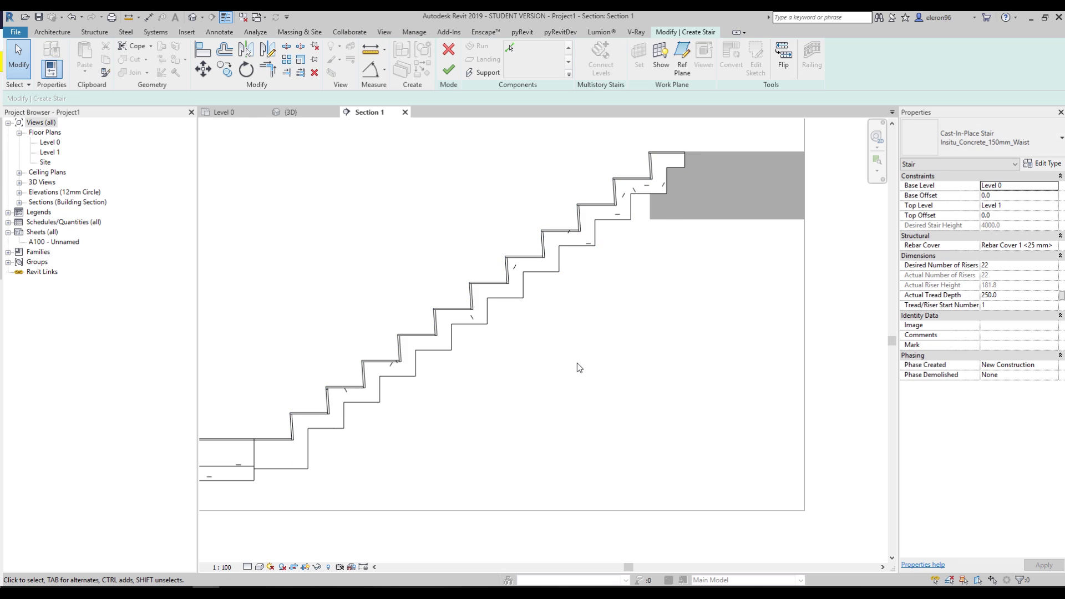
Finish editing the stair and inspect its stepped underside from below in the 3D view
click(448, 69)
click(302, 112)
shift+middle_drag(576, 418, 461, 231)
scroll(527, 348, up, 5)
shift+middle_drag(527, 348, 534, 381)
scroll(433, 391, down, 3)
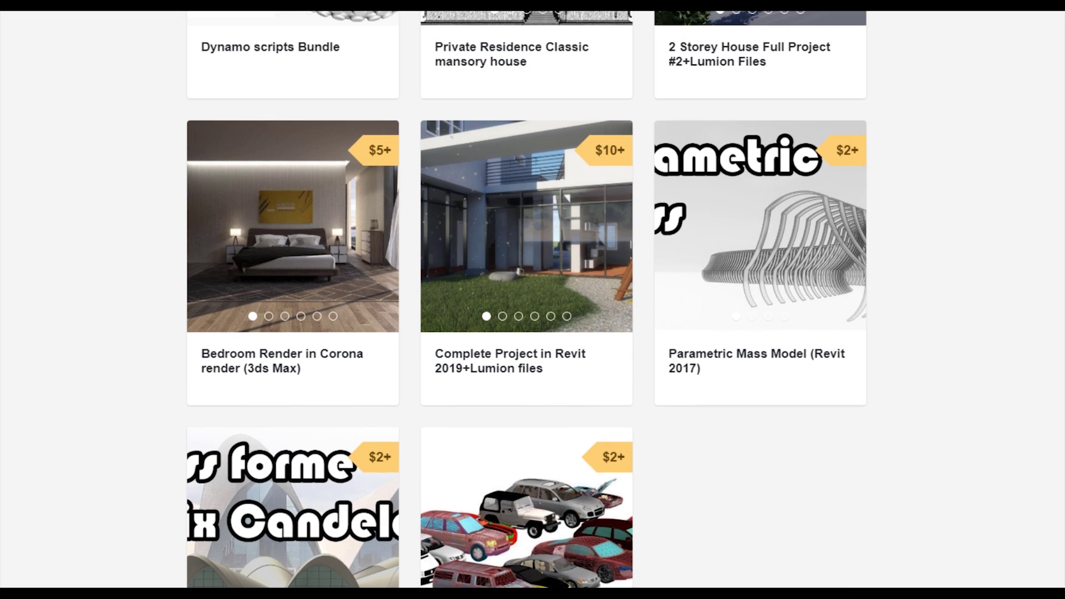
Browse the Revit, Lumion and rendering products offered on the creator's web store page
scroll(502, 583, up, 9)
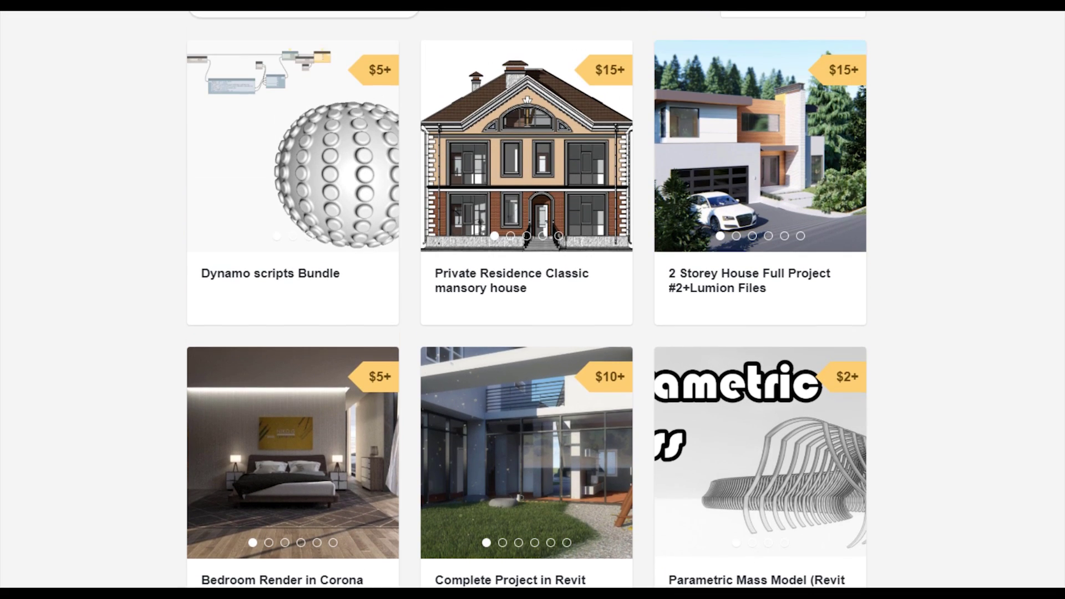
scroll(502, 579, down, 1)
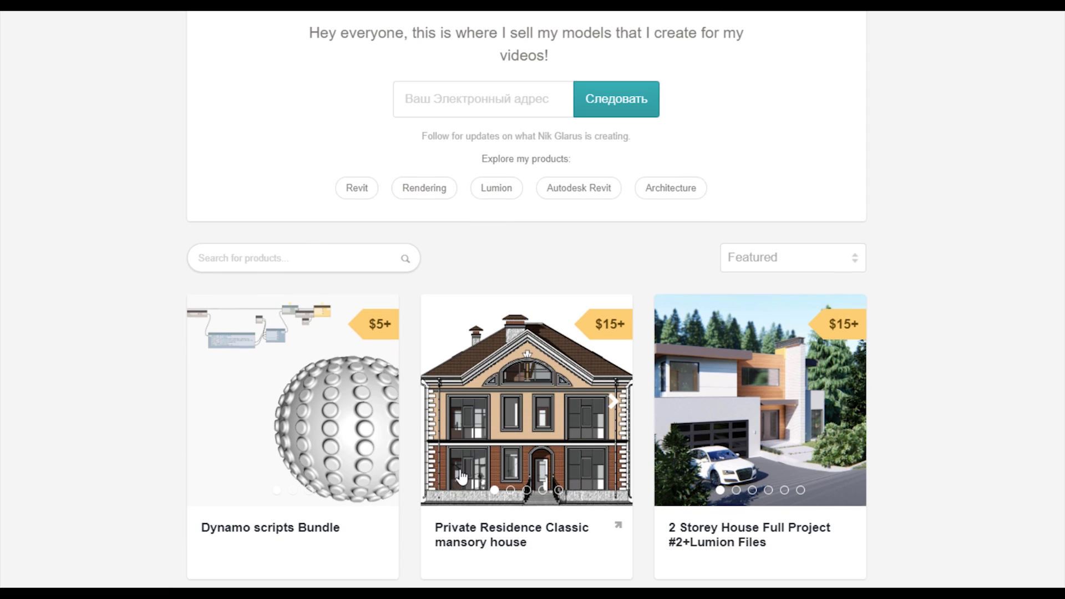
scroll(523, 452, down, 5)
scroll(562, 403, up, 3)
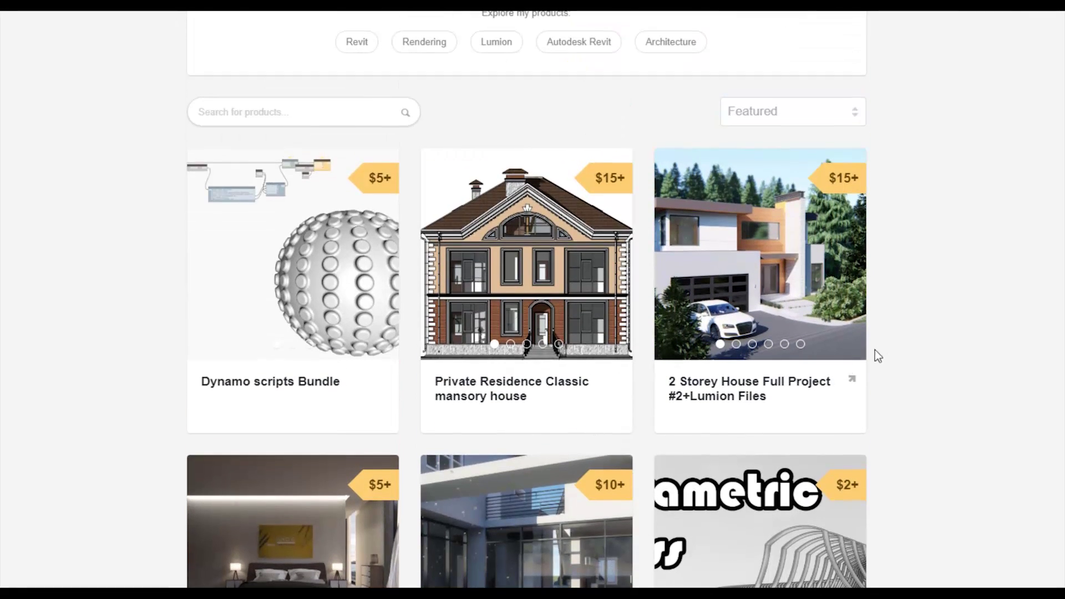
scroll(949, 400, up, 1)
scroll(948, 400, up, 3)
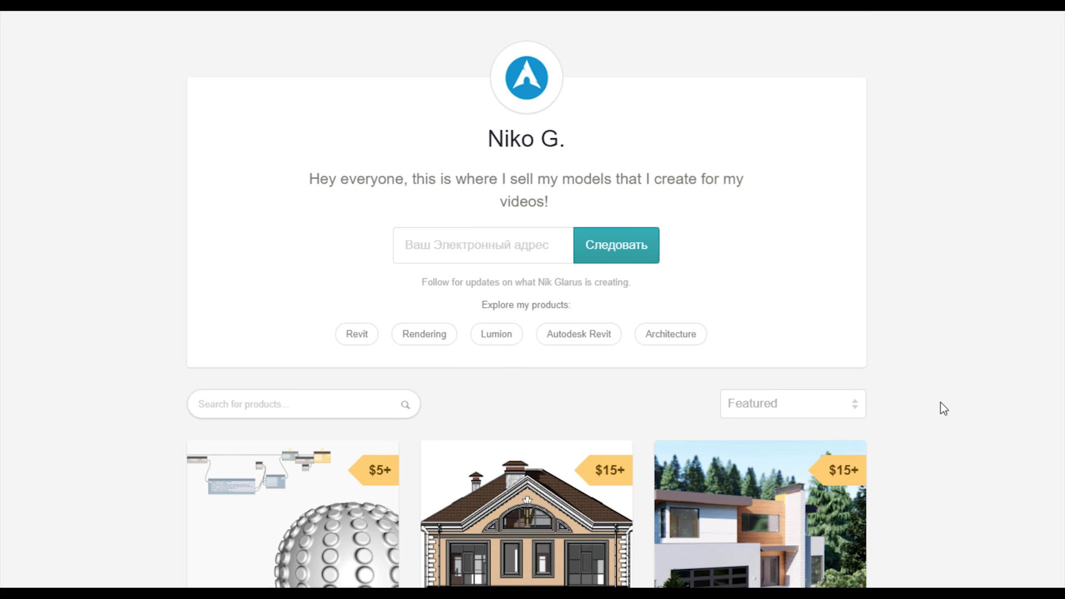
scroll(942, 402, down, 5)
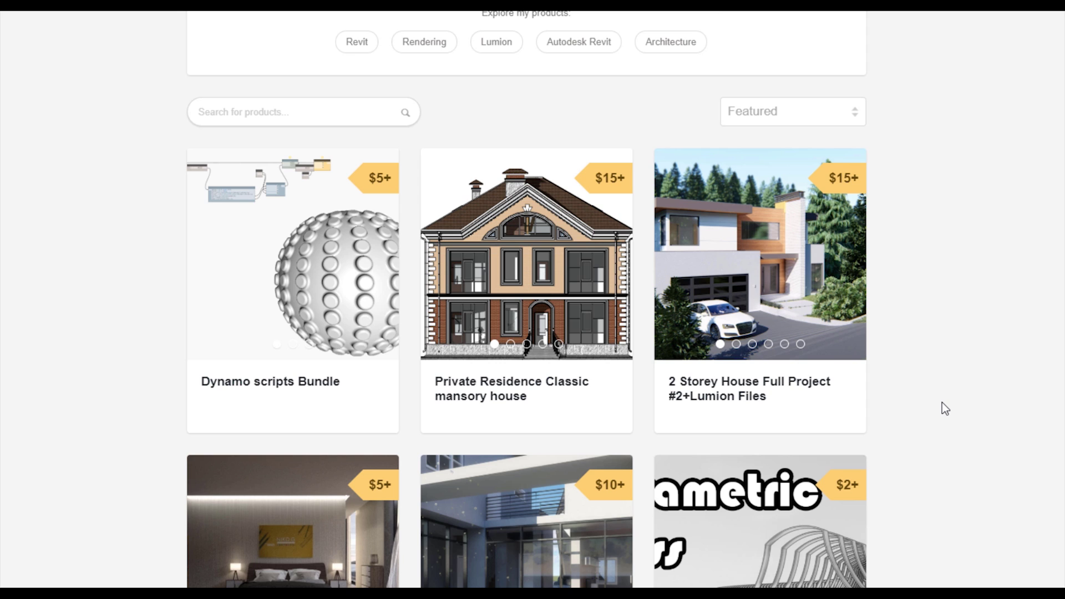
scroll(940, 403, down, 3)
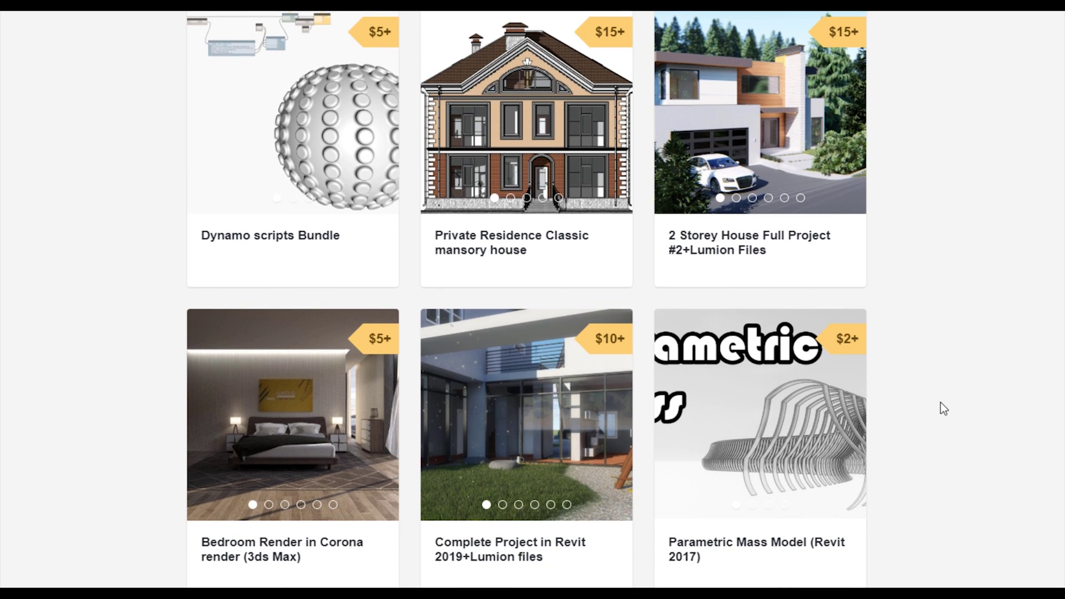